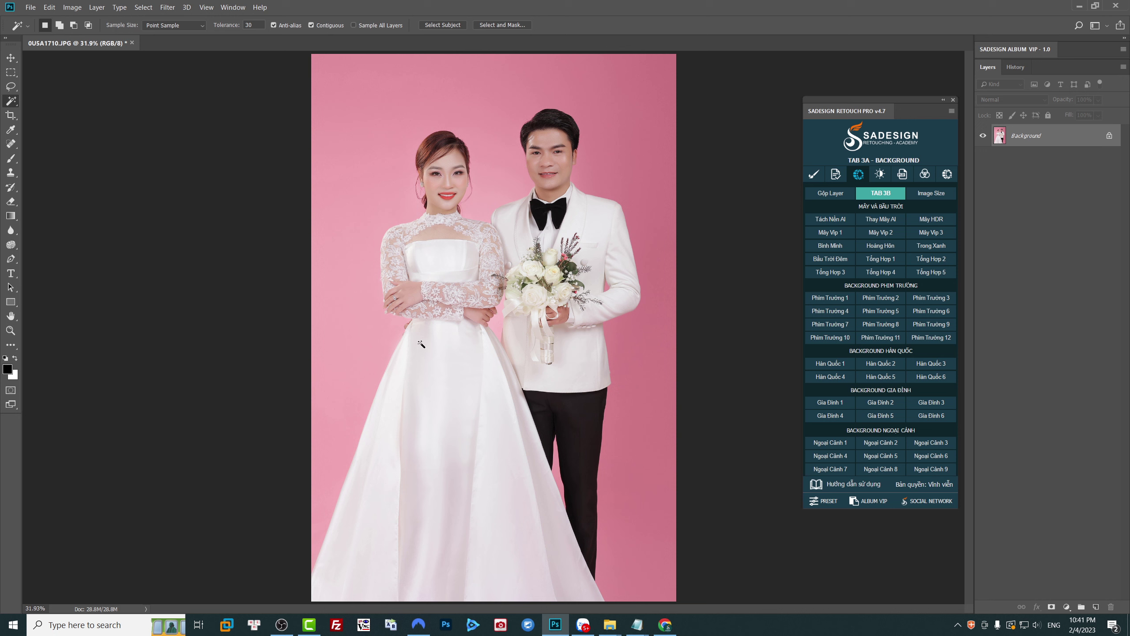
Step: Zoom in on the dress, test a Magic Wand selection of the pink gap, then deselect
{"action": "key", "text": "p"}
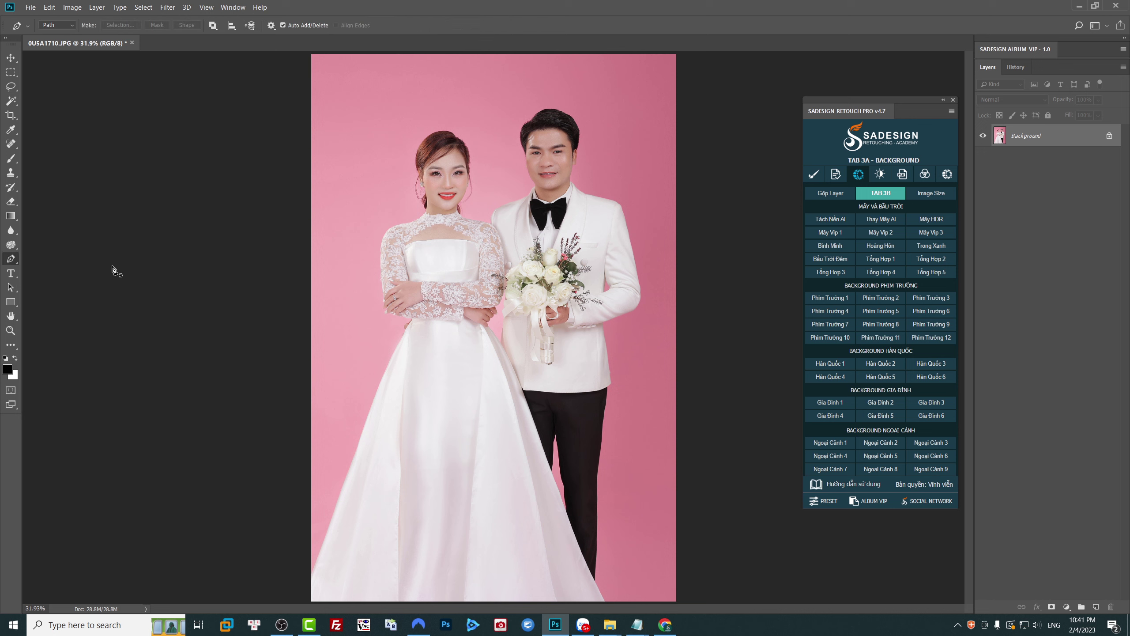
{"action": "right_click", "coordinate": [9, 263]}
{"action": "left_click", "coordinate": [54, 261]}
{"action": "mouse_move", "coordinate": [566, 502]}
{"action": "left_mouse_down"}
{"action": "mouse_move", "coordinate": [620, 544]}
{"action": "mouse_move", "coordinate": [601, 396]}
{"action": "left_mouse_up"}
{"action": "key", "text": "w"}
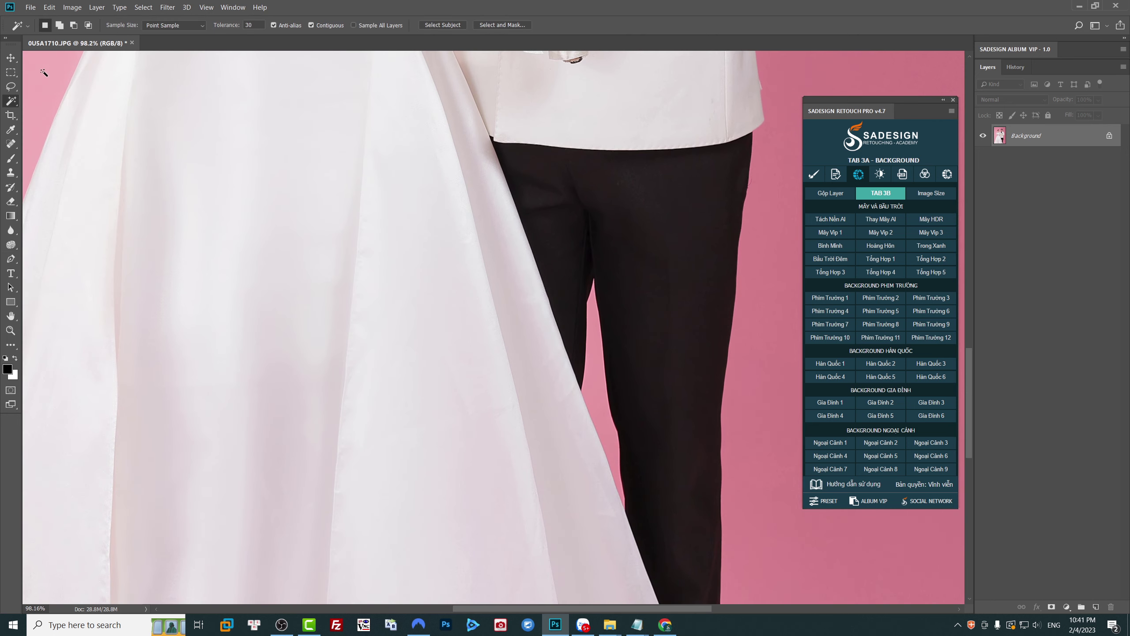
{"action": "right_click", "coordinate": [11, 101]}
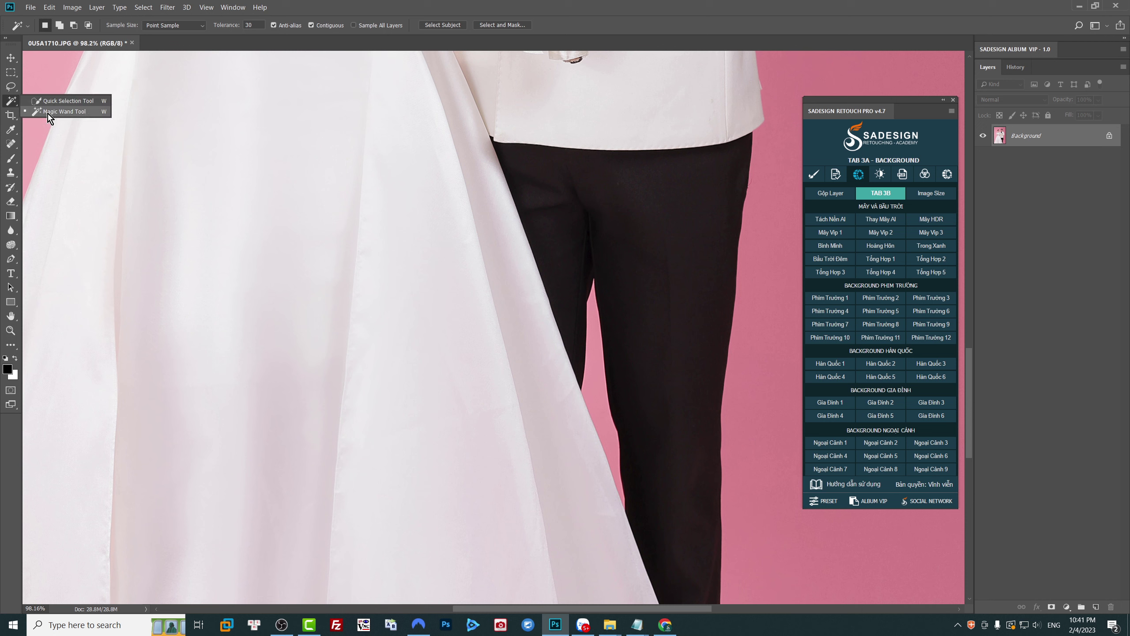
{"action": "left_click", "coordinate": [65, 113]}
{"action": "left_click", "coordinate": [591, 387]}
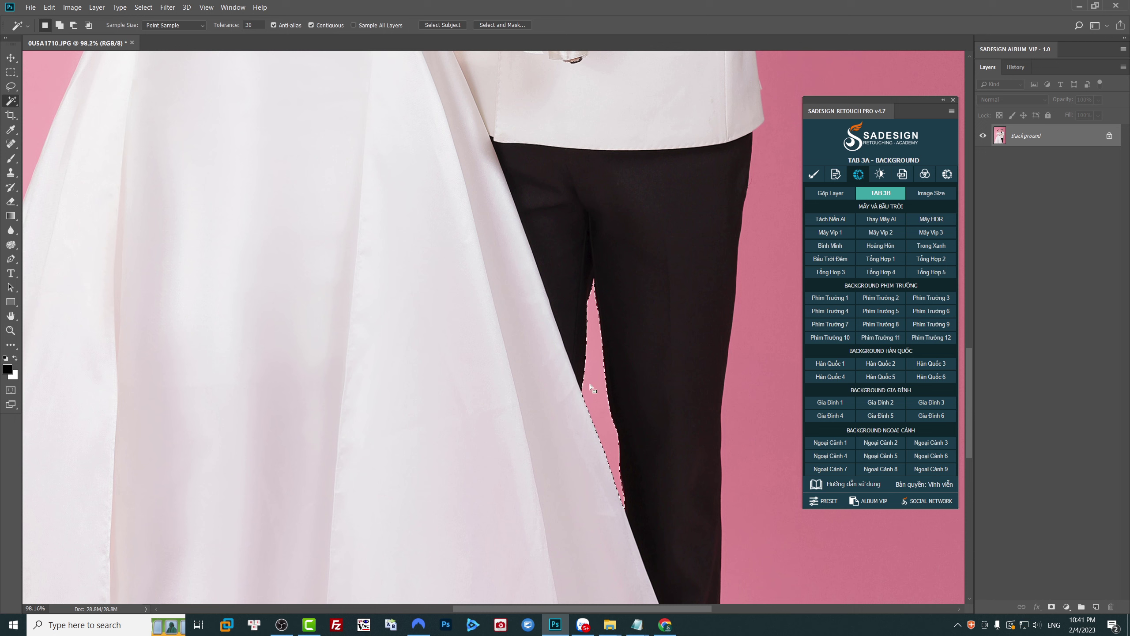
{"action": "key", "text": "ctrl+d"}
Step: Duplicate the photo to Layer 1, hide it, and make the Background layer active
{"action": "key", "text": "ctrl+j"}
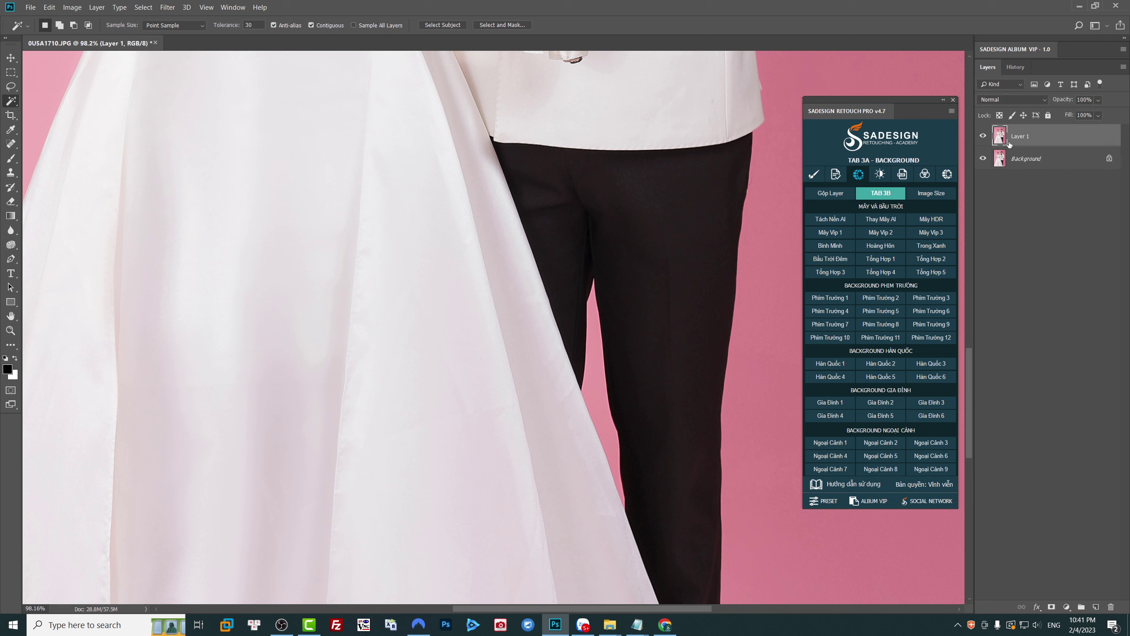
{"action": "left_click", "coordinate": [982, 136]}
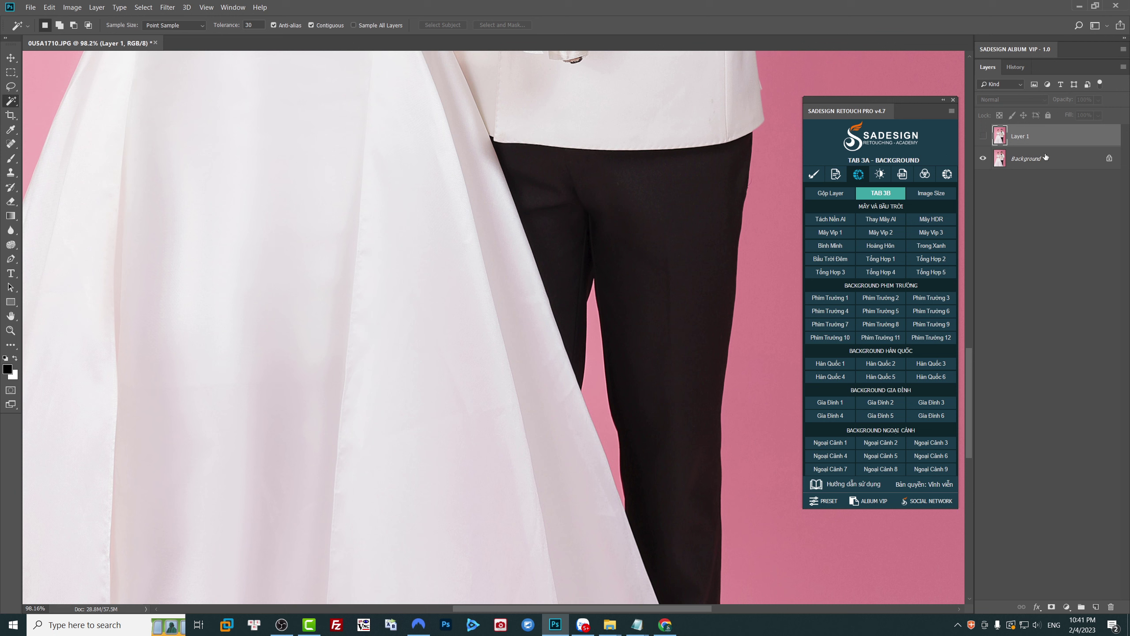
{"action": "left_click", "coordinate": [1006, 166]}
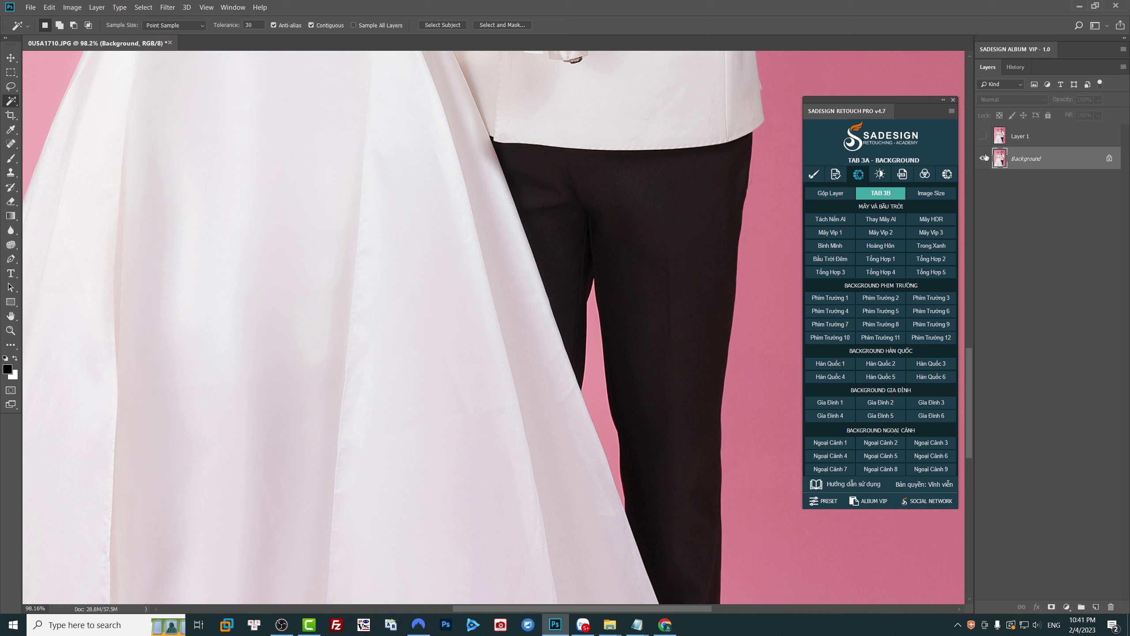
Step: Show Layer 1 and insert the blue panelled-wall backdrop from the SADESIGN Hàn Quốc 3 gallery
{"action": "left_click", "coordinate": [983, 136]}
{"action": "left_click", "coordinate": [1019, 137]}
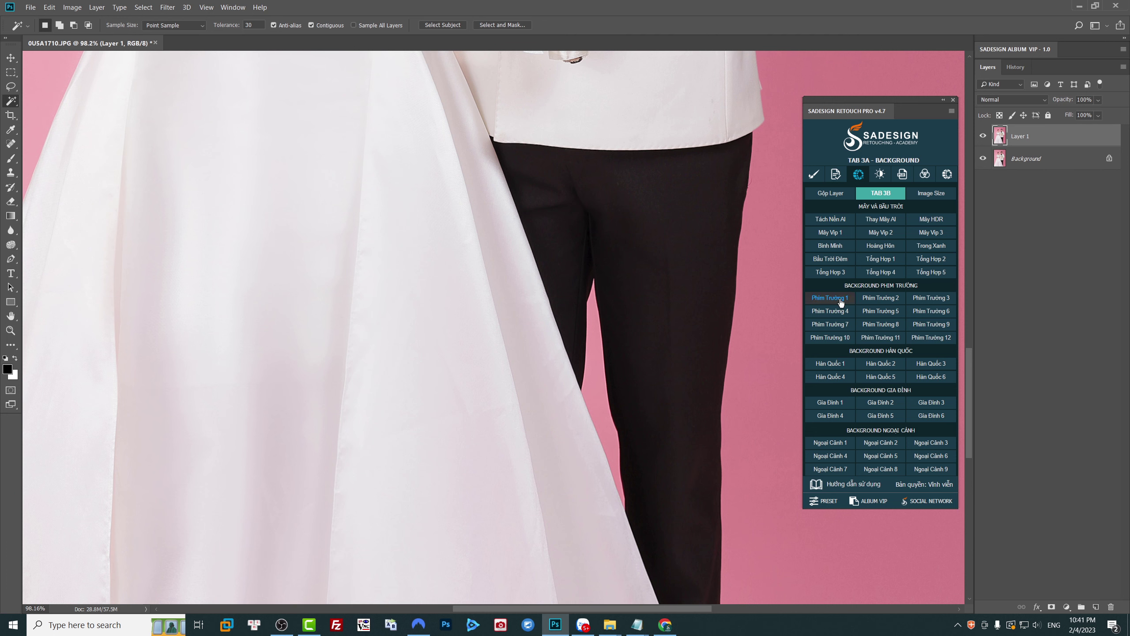
{"action": "left_click", "coordinate": [879, 298]}
{"action": "left_click", "coordinate": [882, 363]}
{"action": "left_click", "coordinate": [930, 377]}
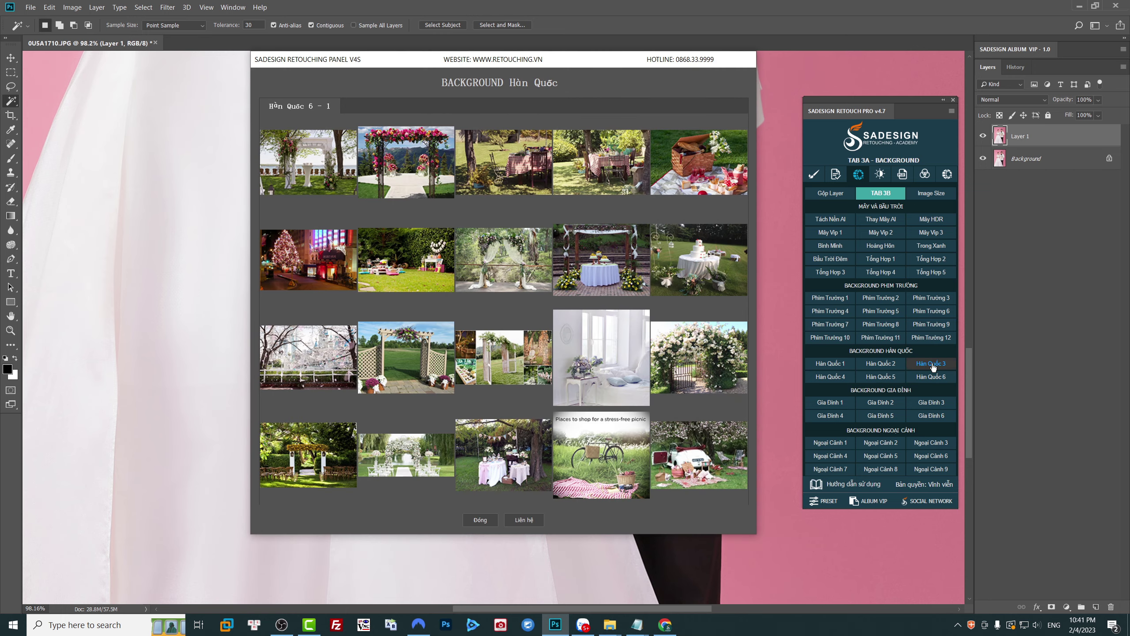
{"action": "left_click", "coordinate": [929, 364]}
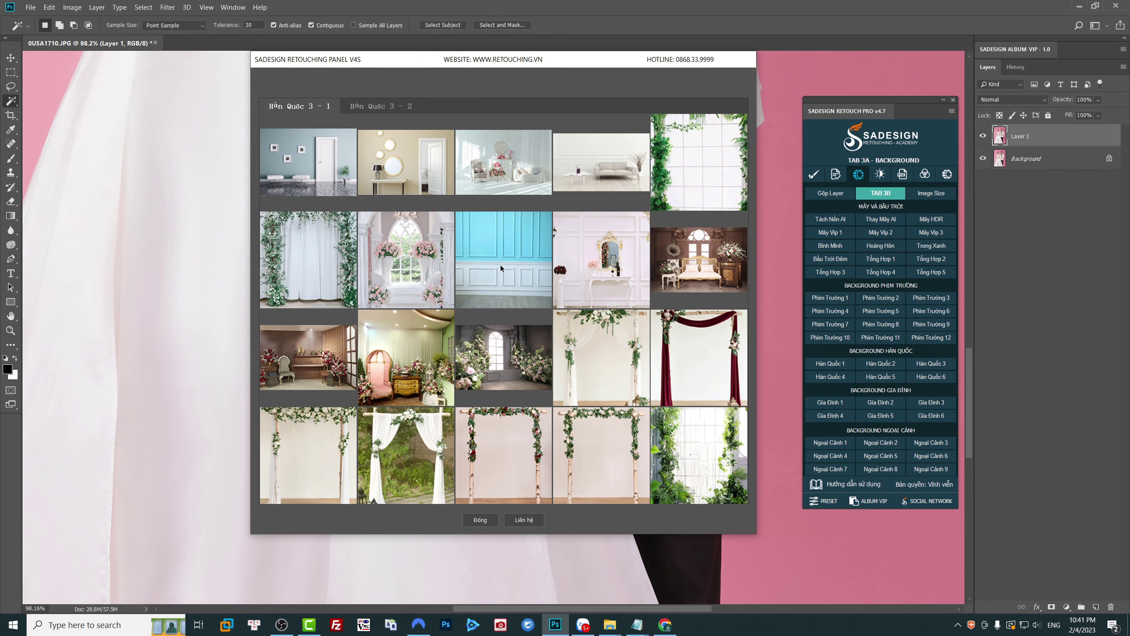
{"action": "left_click", "coordinate": [501, 268]}
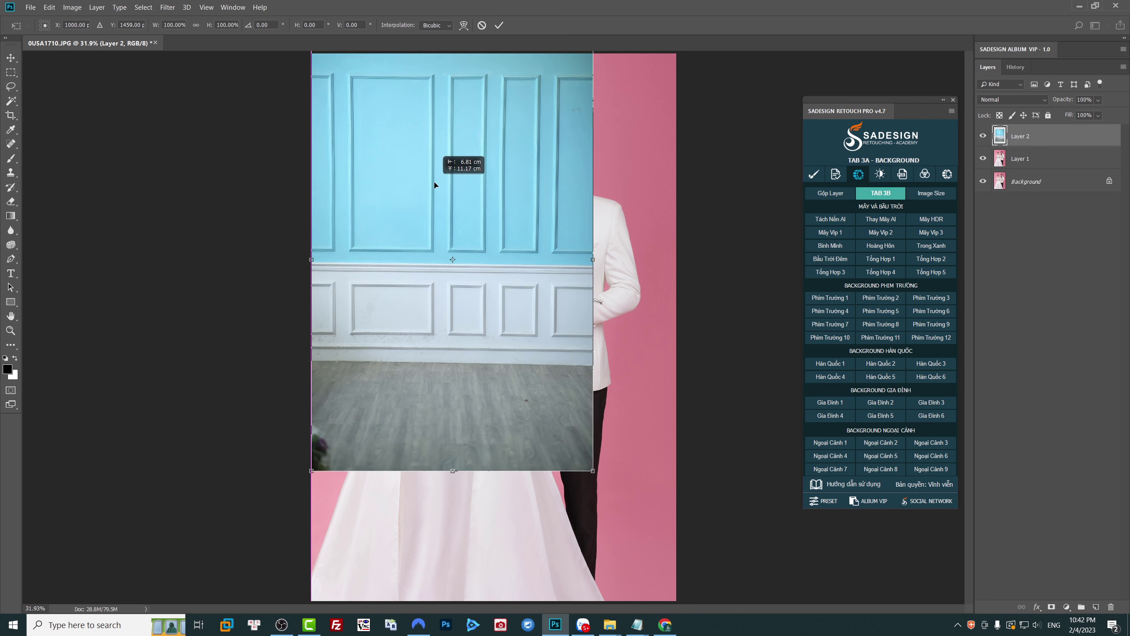
Step: Enlarge the blue wall to fill the canvas and move Layer 2 beneath Layer 1
{"action": "left_click_drag", "start_coordinate": [565, 436], "coordinate": [642, 545]}
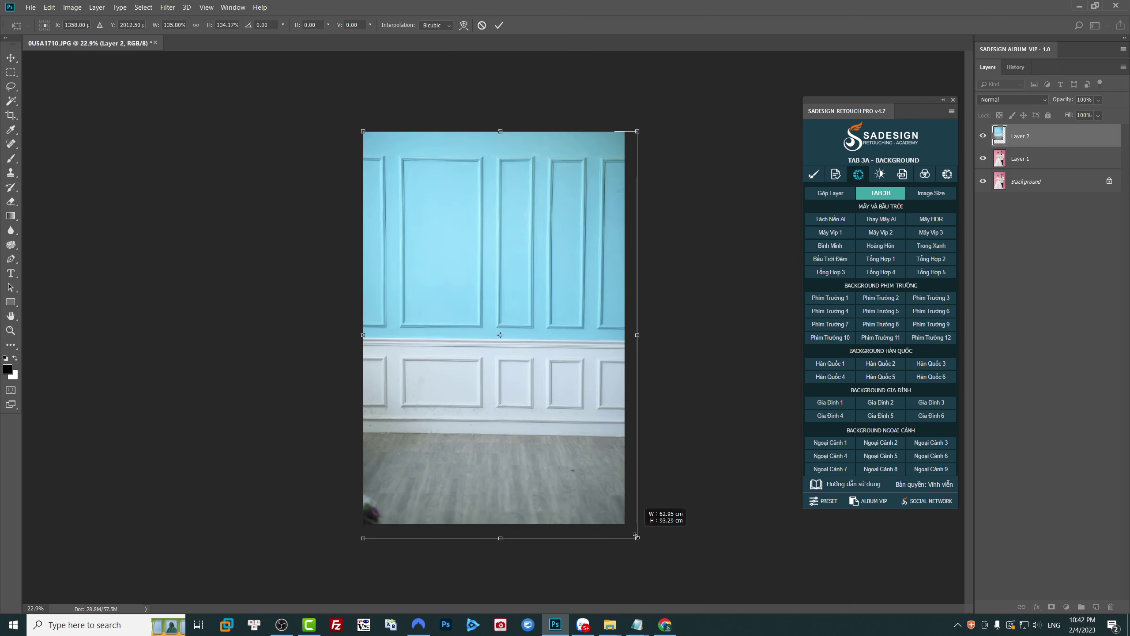
{"action": "left_click_drag", "start_coordinate": [356, 551], "coordinate": [314, 566]}
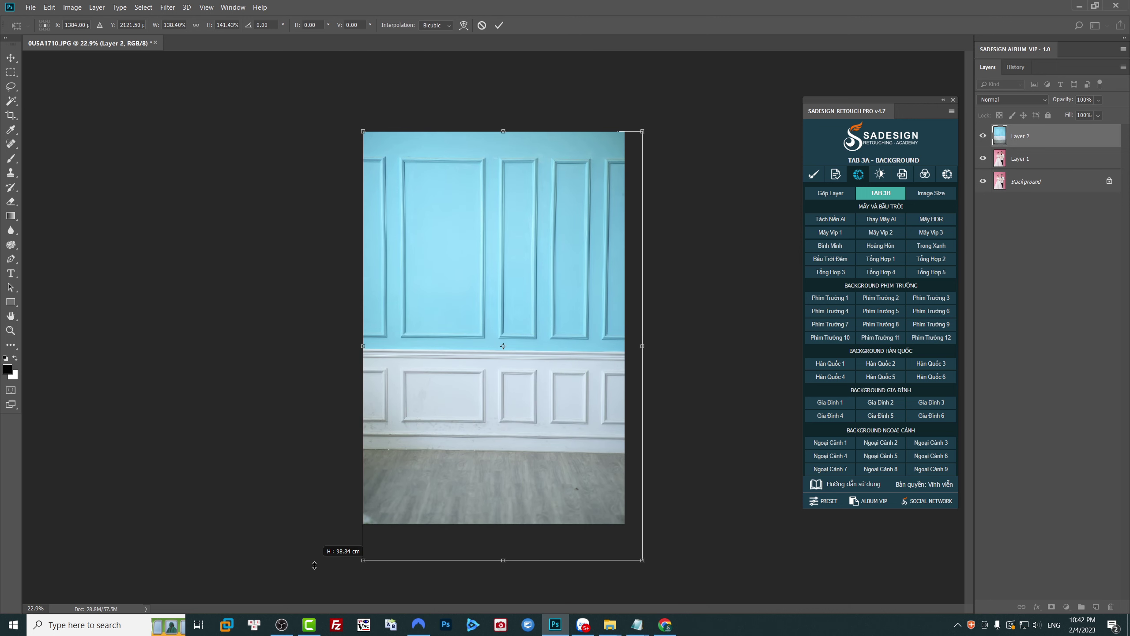
{"action": "left_click_drag", "start_coordinate": [513, 395], "coordinate": [504, 395]}
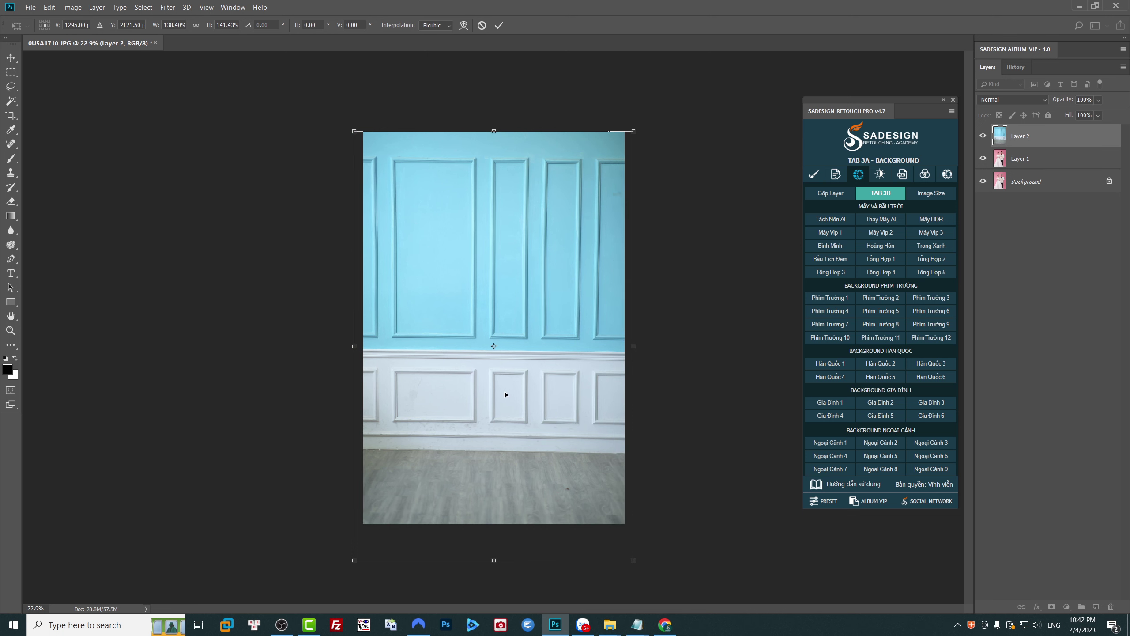
{"action": "key", "text": "Return"}
{"action": "left_click_drag", "start_coordinate": [1019, 136], "coordinate": [1032, 170]}
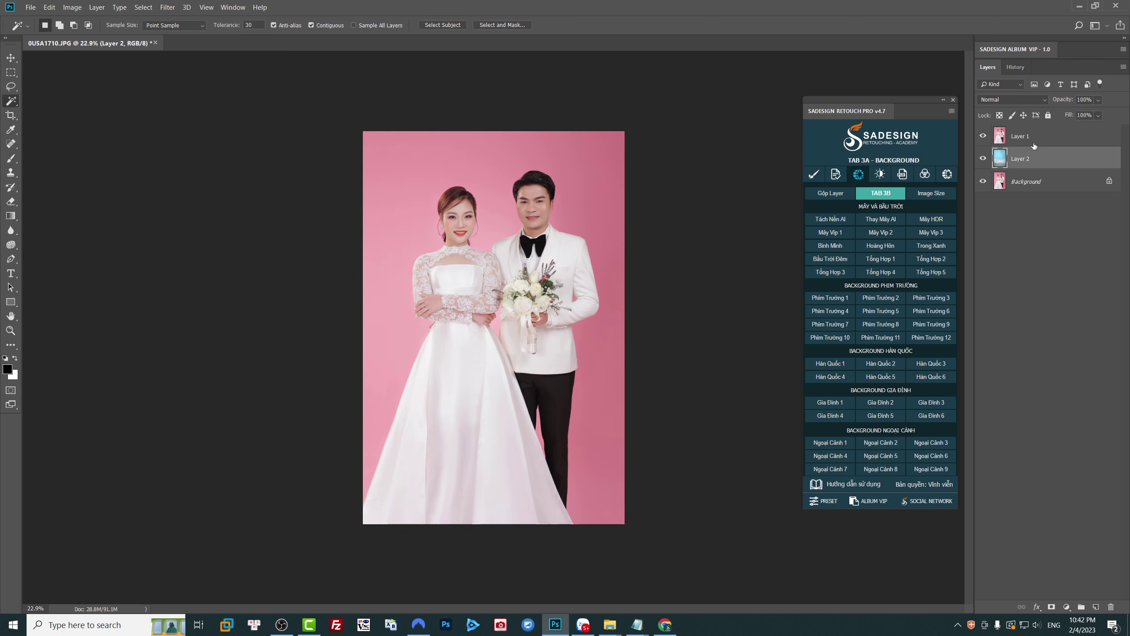
{"action": "left_click", "coordinate": [1034, 142]}
Step: Magic Wand-select the pink gap between the groom's legs and feather it 1 px
{"action": "left_click", "coordinate": [982, 136]}
{"action": "key", "text": "v"}
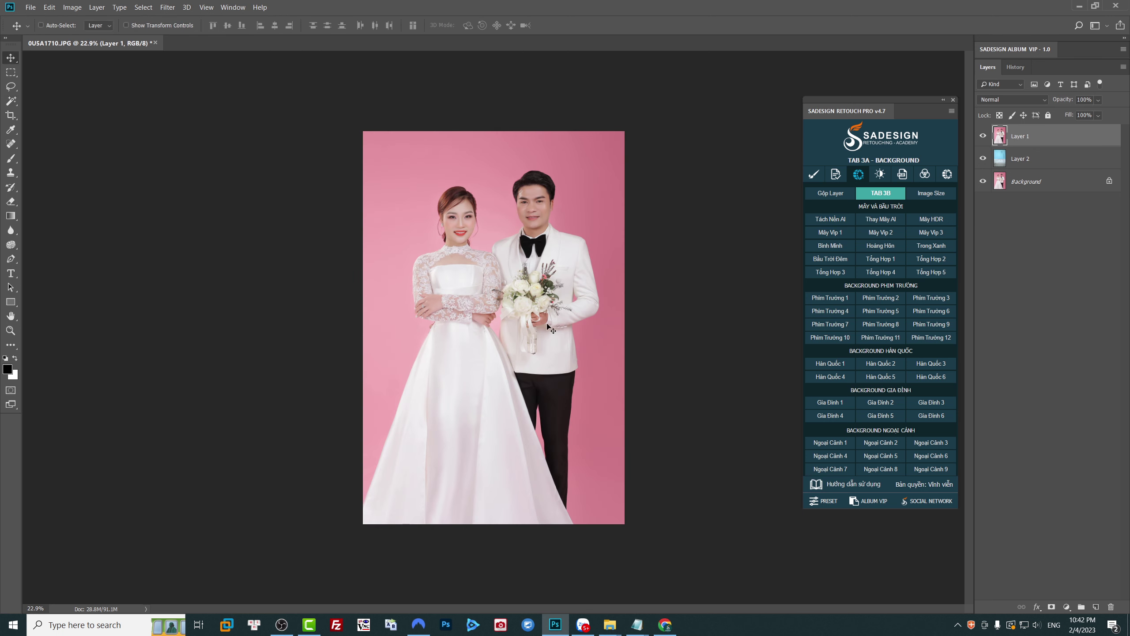
{"action": "scroll", "coordinate": [548, 418], "scroll_direction": "up", "scroll_amount": 2}
{"action": "scroll", "coordinate": [549, 418], "scroll_direction": "up", "scroll_amount": 4}
{"action": "right_click", "coordinate": [518, 418]}
{"action": "key", "text": "Escape"}
{"action": "key", "text": "w"}
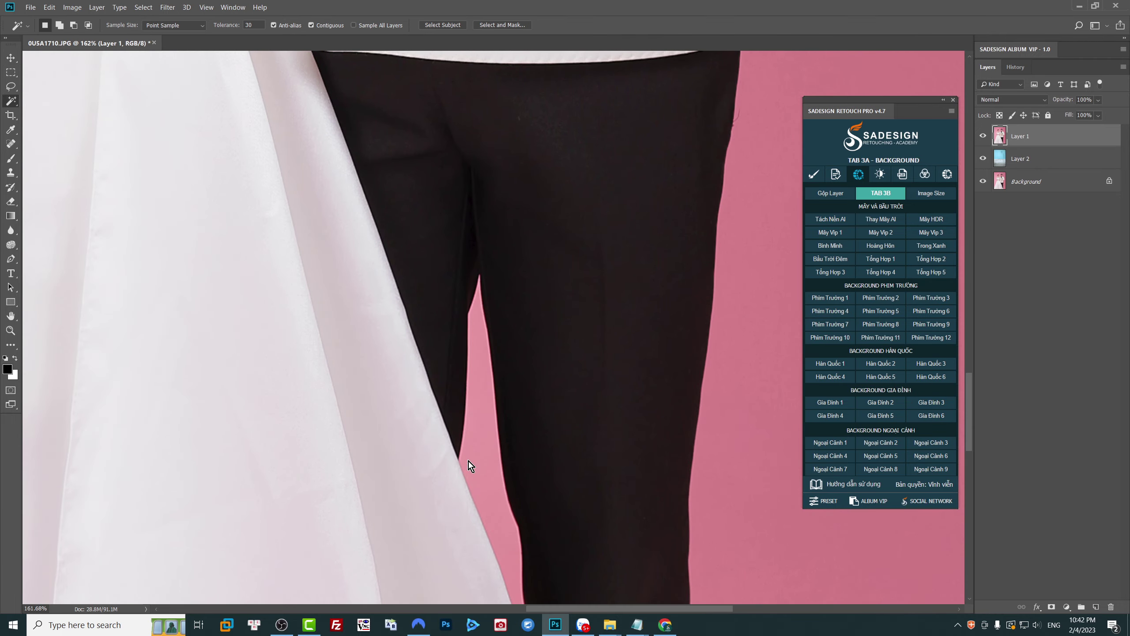
{"action": "left_click", "coordinate": [471, 463], "text": "shift"}
{"action": "key", "text": "shift+F6"}
{"action": "type", "text": "1"}
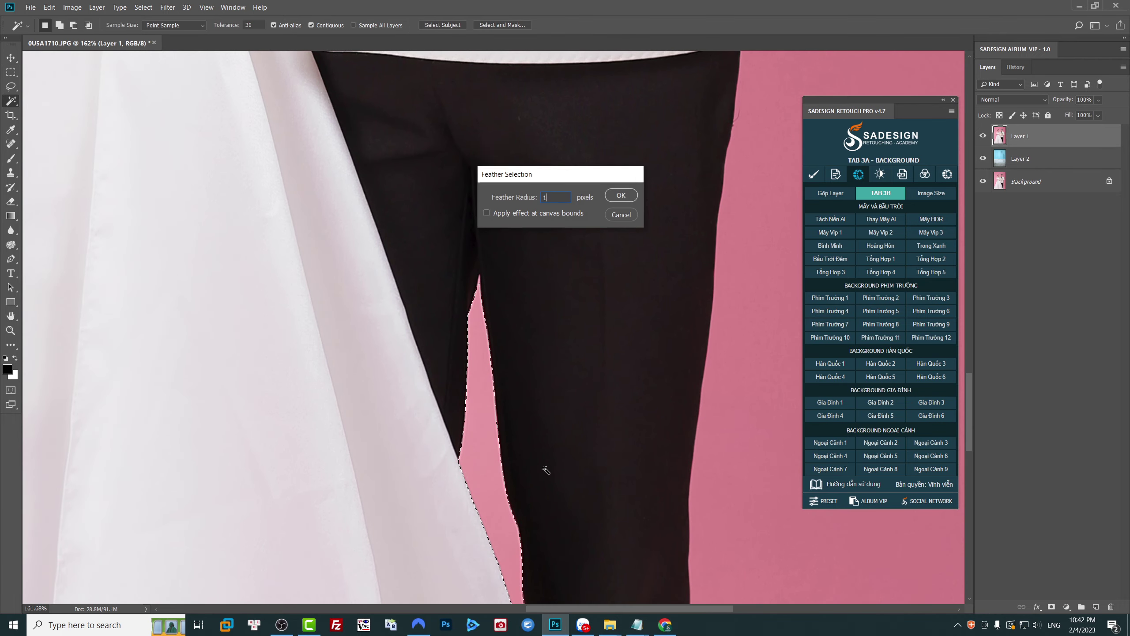
{"action": "key", "text": "Return"}
Step: Re-feather the gap selection to 0.7 px and delete the pink area
{"action": "right_click", "coordinate": [11, 100]}
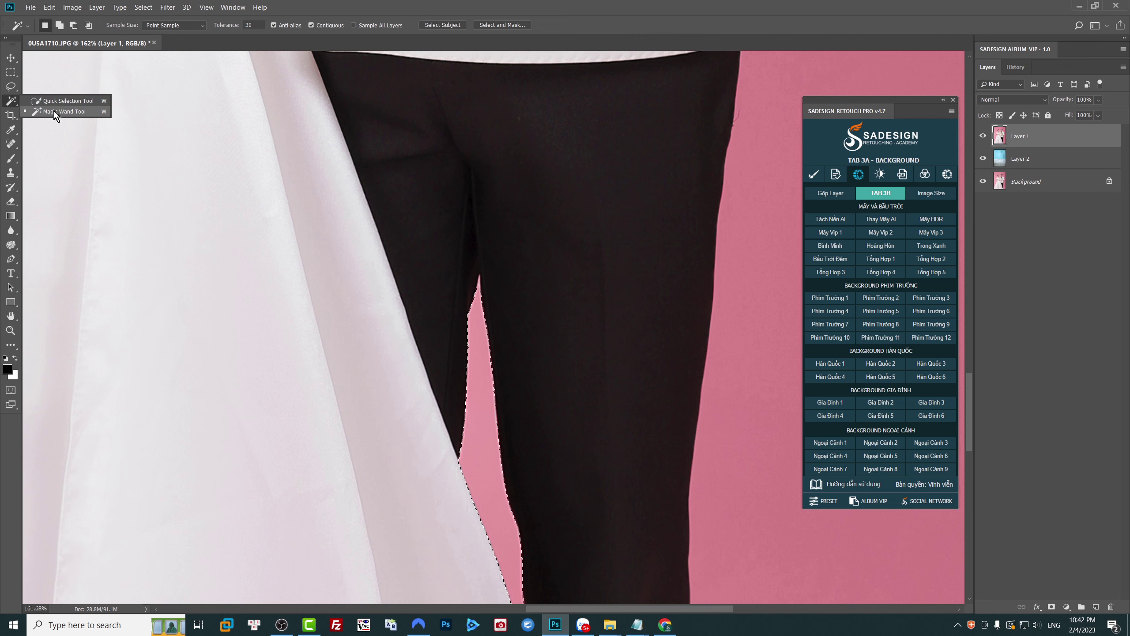
{"action": "left_click", "coordinate": [53, 111]}
{"action": "scroll", "coordinate": [479, 298], "scroll_direction": "up", "scroll_amount": 3}
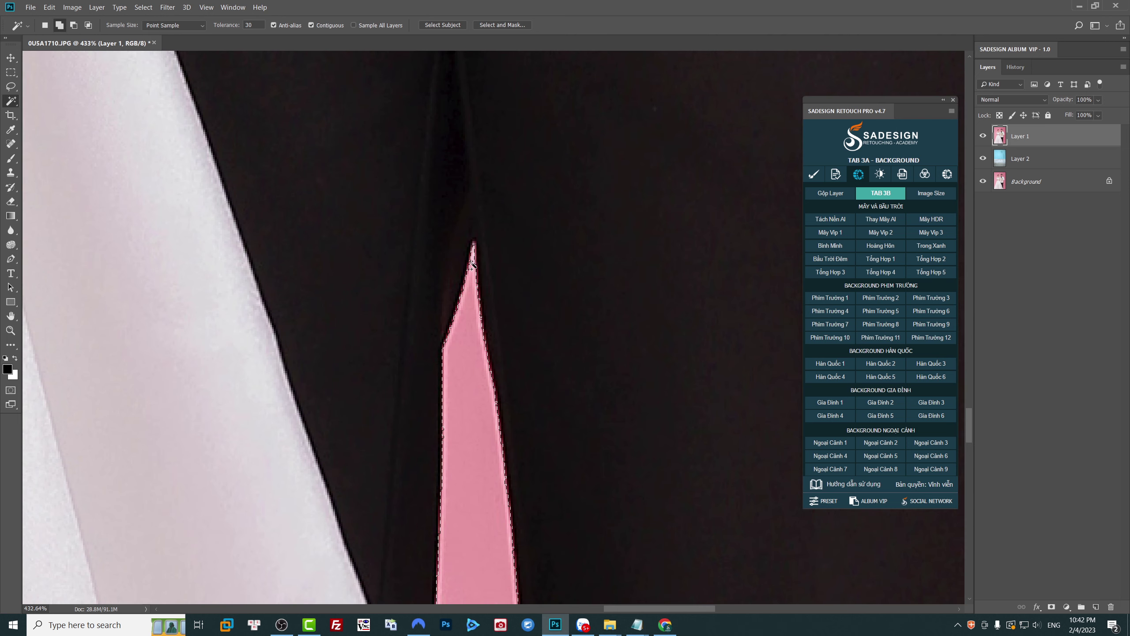
{"action": "scroll", "coordinate": [472, 265], "scroll_direction": "down", "scroll_amount": 3}
{"action": "scroll", "coordinate": [475, 323], "scroll_direction": "down", "scroll_amount": 3}
{"action": "key", "text": "shift+F6"}
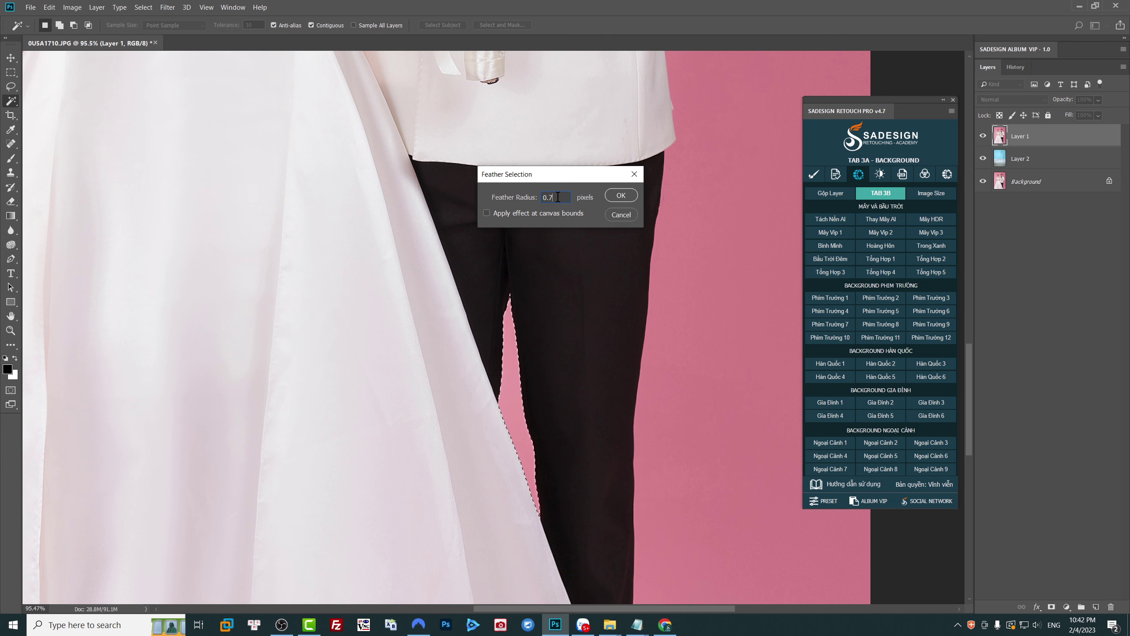
{"action": "key", "text": "Return"}
{"action": "left_click_drag", "start_coordinate": [539, 414], "coordinate": [562, 434]}
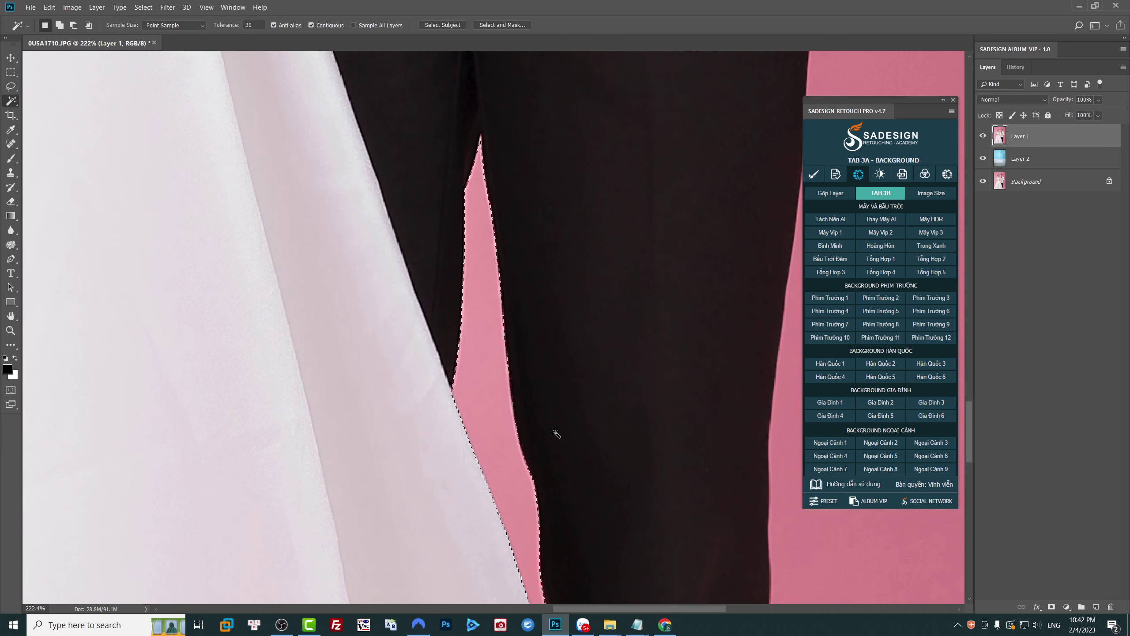
{"action": "key", "text": "Delete"}
Step: Zoom back out to fit the whole photo in view
{"action": "left_click_drag", "start_coordinate": [510, 355], "coordinate": [353, 227]}
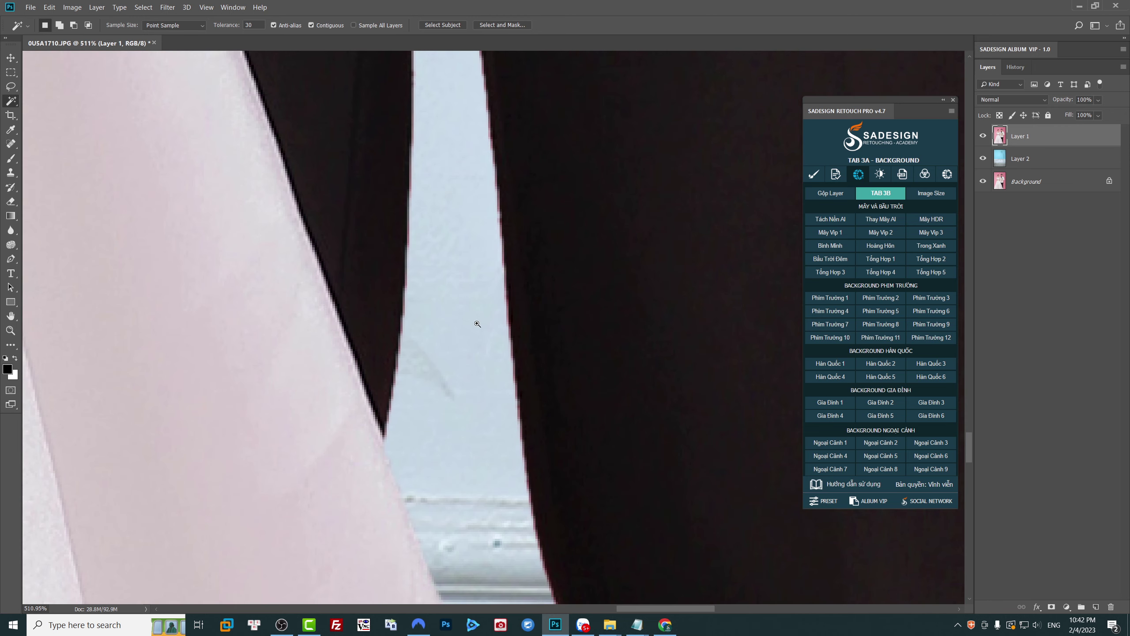
{"action": "key", "text": "ctrl+0"}
{"action": "key", "text": "v"}
{"action": "scroll", "coordinate": [342, 522], "scroll_direction": "up", "scroll_amount": 5}
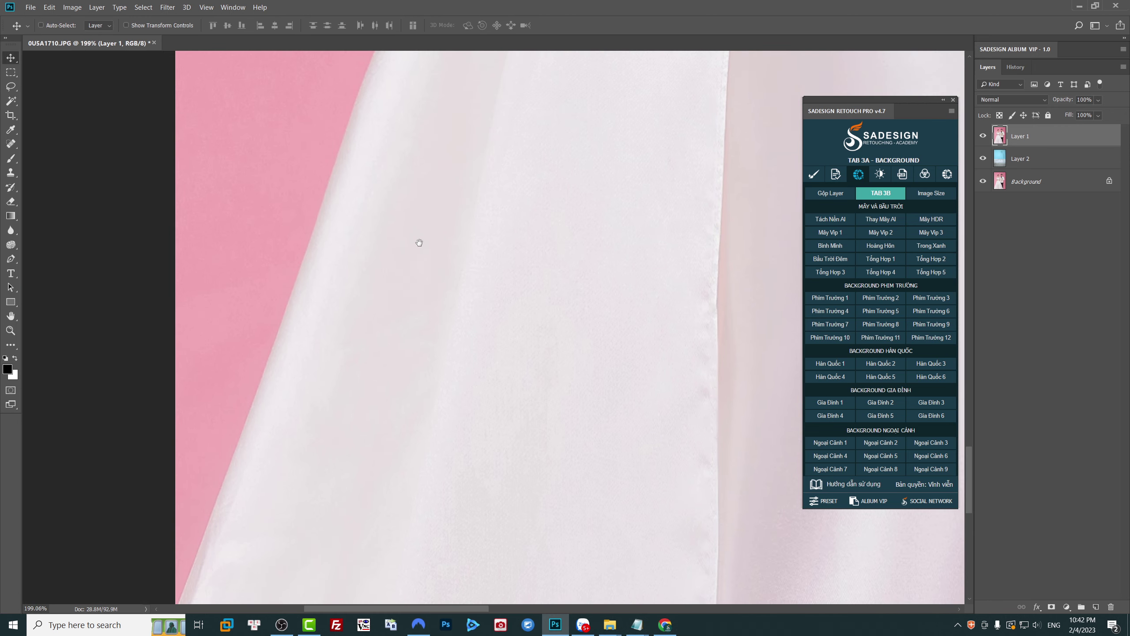
{"action": "key", "text": "p"}
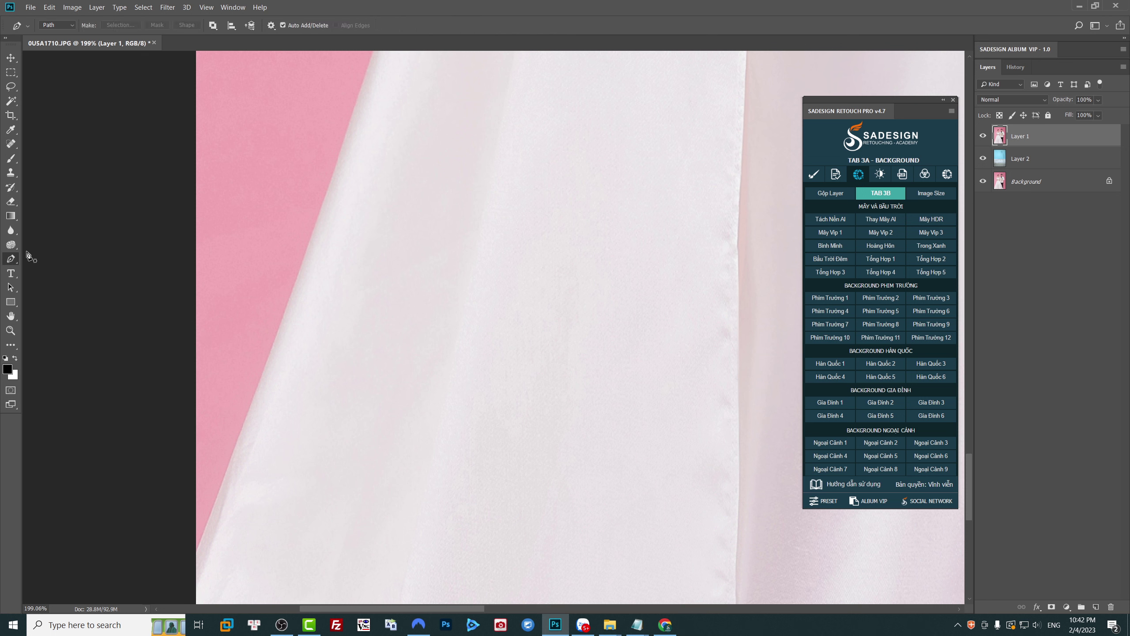
Step: Start the Pen path at the dress's left edge and trace curved anchors up it
{"action": "left_click", "coordinate": [195, 561]}
{"action": "left_click_drag", "start_coordinate": [299, 277], "coordinate": [317, 220]}
{"action": "left_click_drag", "start_coordinate": [295, 267], "coordinate": [337, 258]}
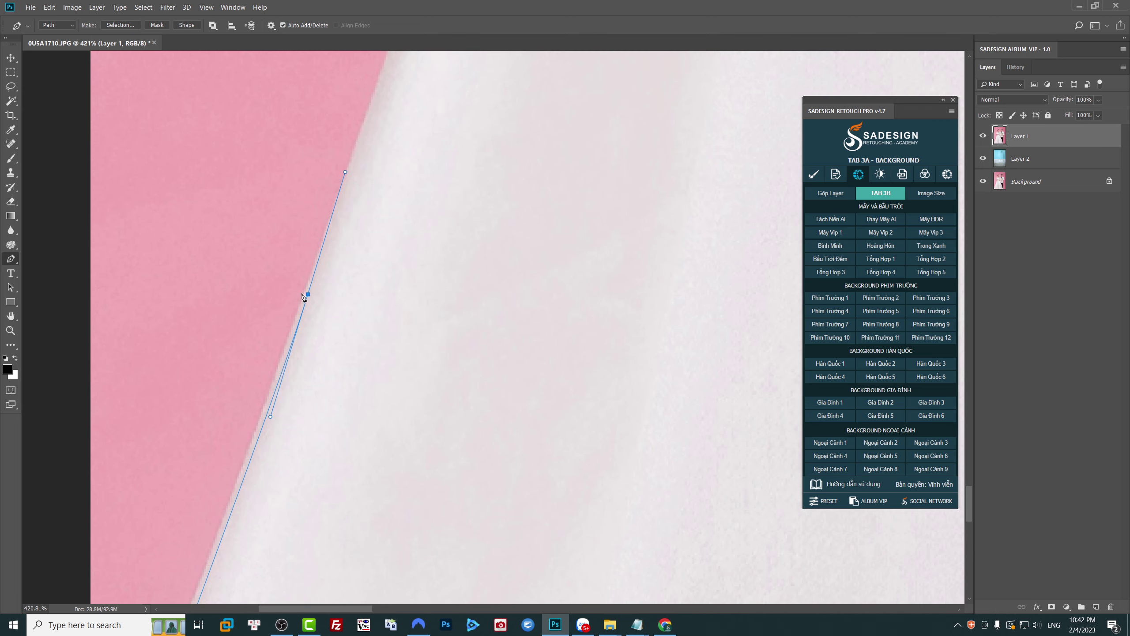
{"action": "left_click_drag", "start_coordinate": [303, 296], "coordinate": [324, 223]}
{"action": "scroll", "coordinate": [298, 307], "scroll_direction": "down", "scroll_amount": 4}
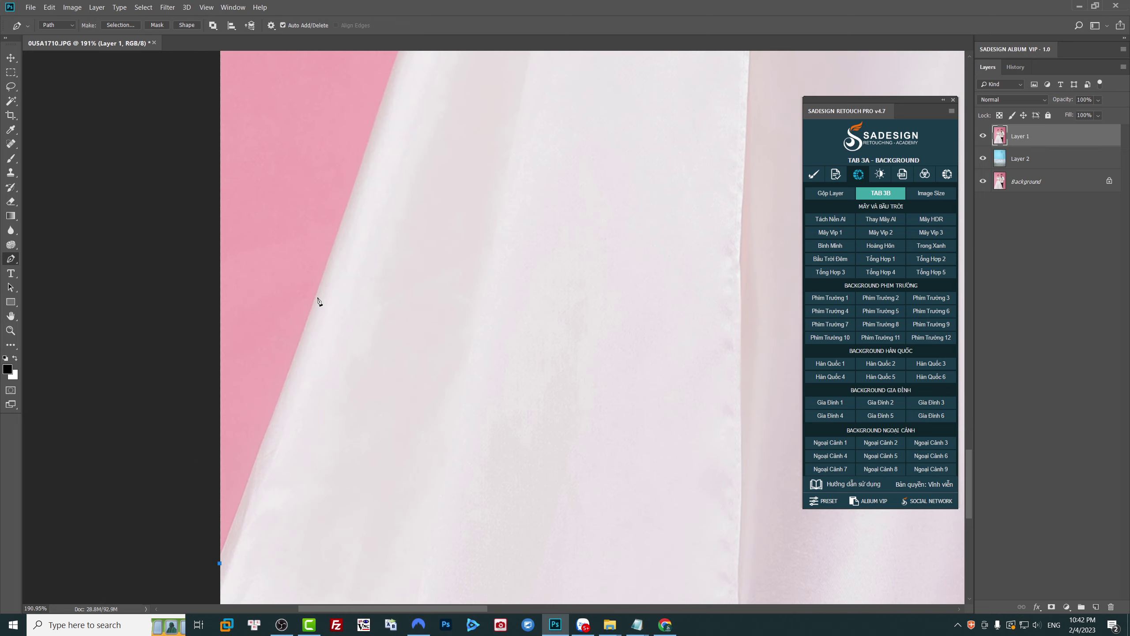
{"action": "left_click_drag", "start_coordinate": [318, 300], "coordinate": [340, 230]}
{"action": "left_click_drag", "start_coordinate": [426, 103], "coordinate": [351, 383]}
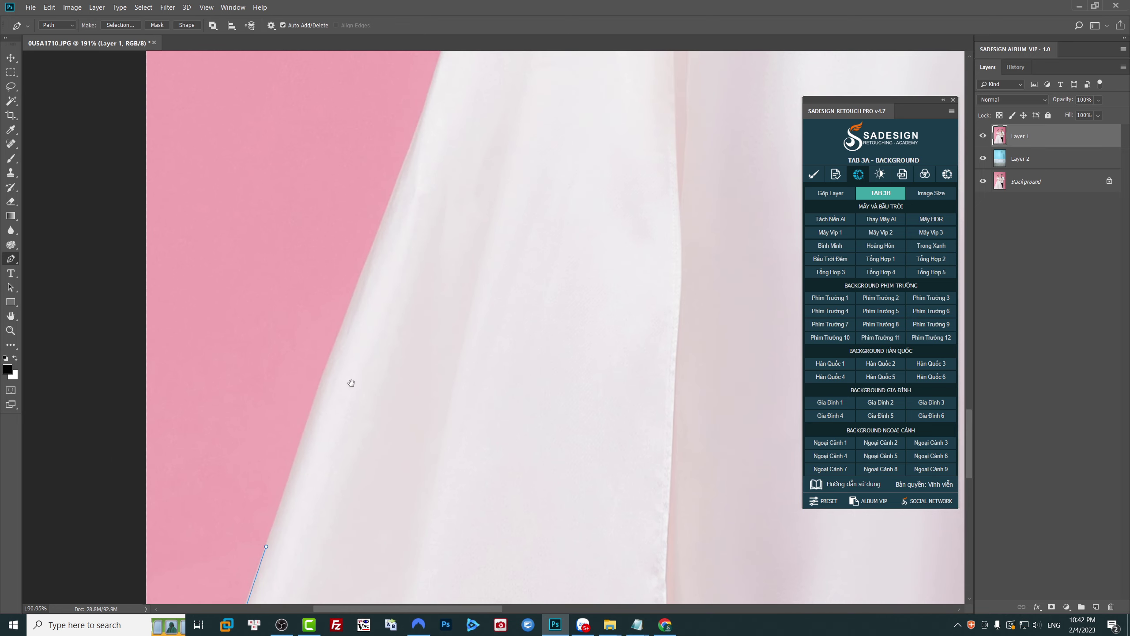
{"action": "left_click_drag", "start_coordinate": [359, 279], "coordinate": [378, 228]}
{"action": "left_click_drag", "start_coordinate": [427, 151], "coordinate": [340, 411]}
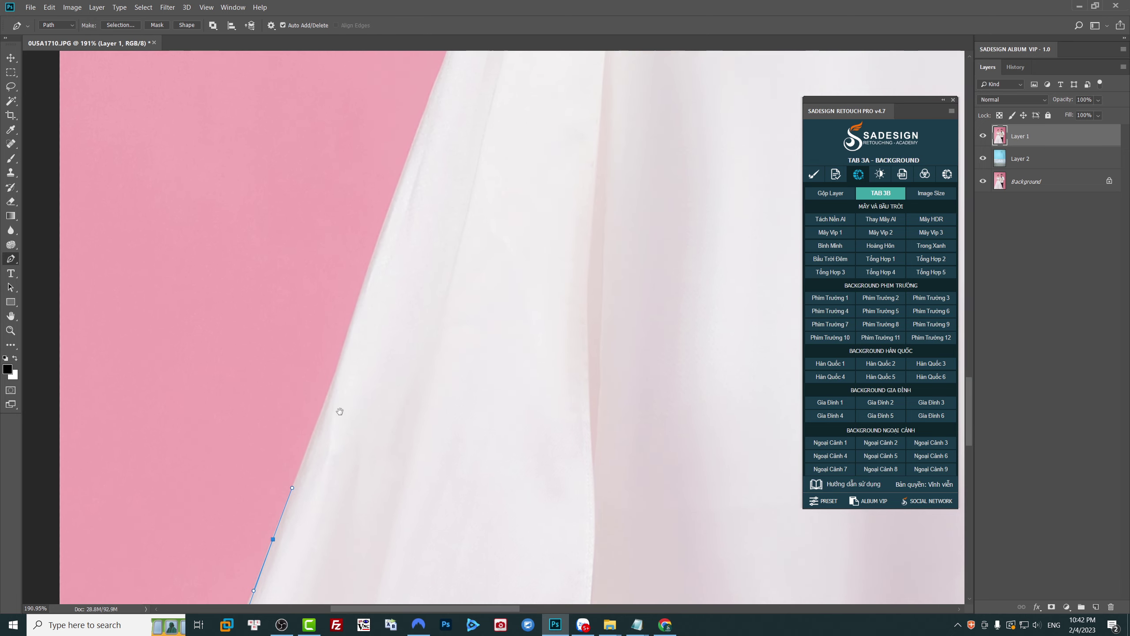
{"action": "left_click_drag", "start_coordinate": [349, 341], "coordinate": [372, 267]}
Step: Continue the path up the dress edge to where the dress meets the hand
{"action": "scroll", "coordinate": [332, 371], "scroll_direction": "down", "scroll_amount": 5}
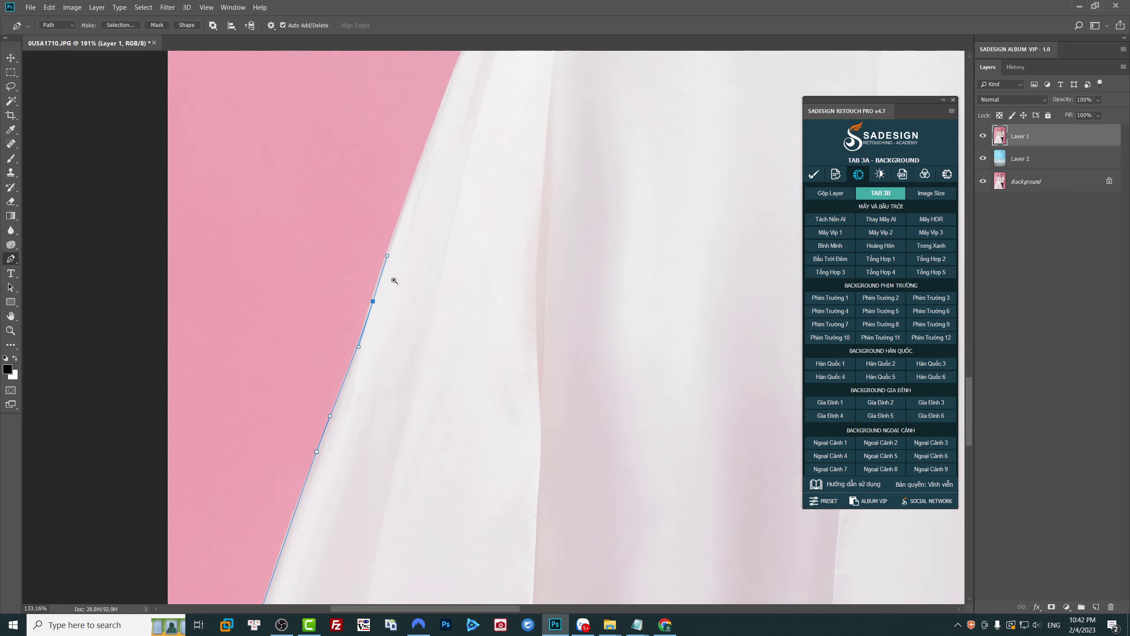
{"action": "scroll", "coordinate": [332, 371], "scroll_direction": "up", "scroll_amount": 3}
{"action": "left_click_drag", "start_coordinate": [356, 280], "coordinate": [376, 229]}
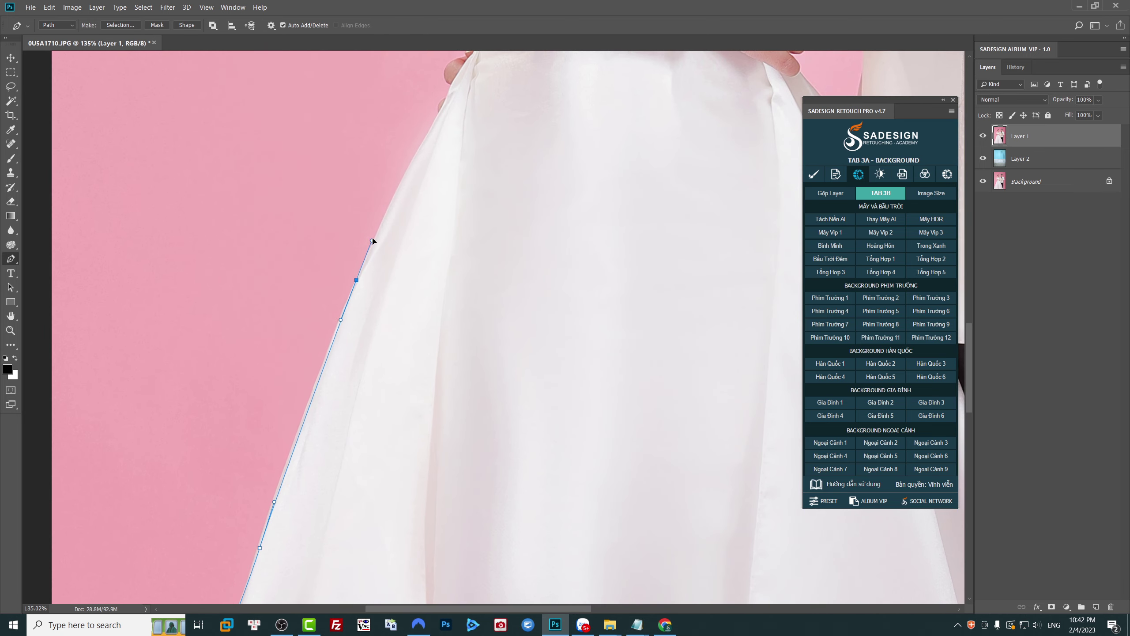
{"action": "scroll", "coordinate": [376, 229], "scroll_direction": "up", "scroll_amount": 6}
{"action": "left_click_drag", "start_coordinate": [424, 184], "coordinate": [393, 299]}
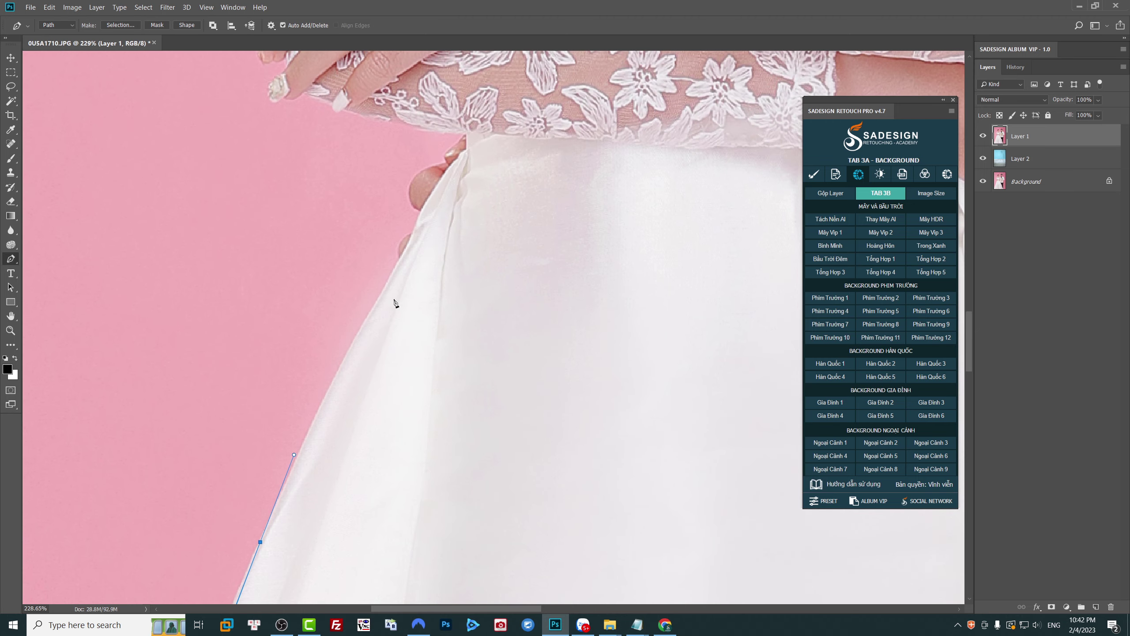
{"action": "left_click", "coordinate": [390, 284]}
{"action": "scroll", "coordinate": [391, 280], "scroll_direction": "up", "scroll_amount": 3}
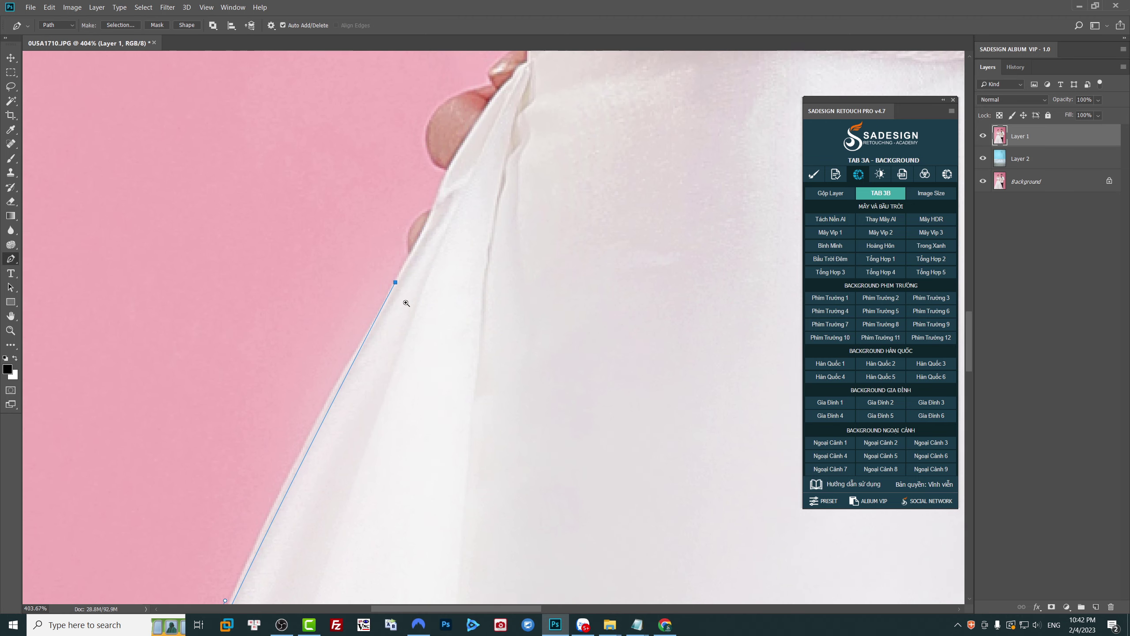
{"action": "left_click", "coordinate": [308, 445]}
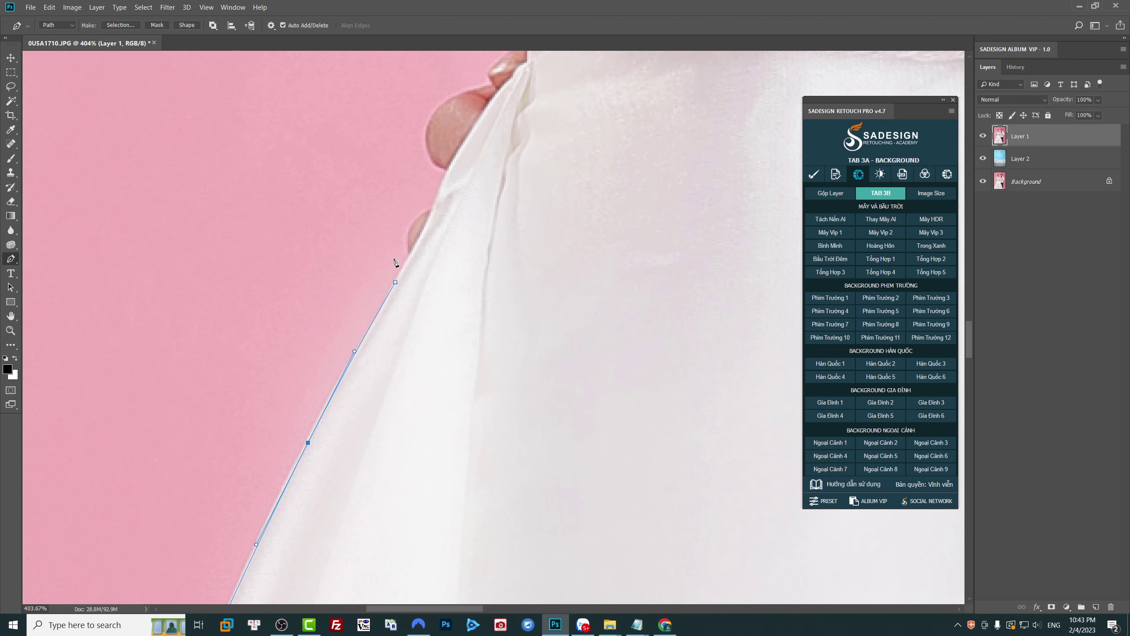
{"action": "left_click", "coordinate": [411, 254]}
Step: Curve the path around the fingertip and along the dress fold up to the sleeve
{"action": "scroll", "coordinate": [422, 210], "scroll_direction": "up", "scroll_amount": 1}
{"action": "mouse_move", "coordinate": [413, 226]}
{"action": "left_mouse_down"}
{"action": "mouse_move", "coordinate": [421, 218]}
{"action": "mouse_move", "coordinate": [392, 373]}
{"action": "left_mouse_up"}
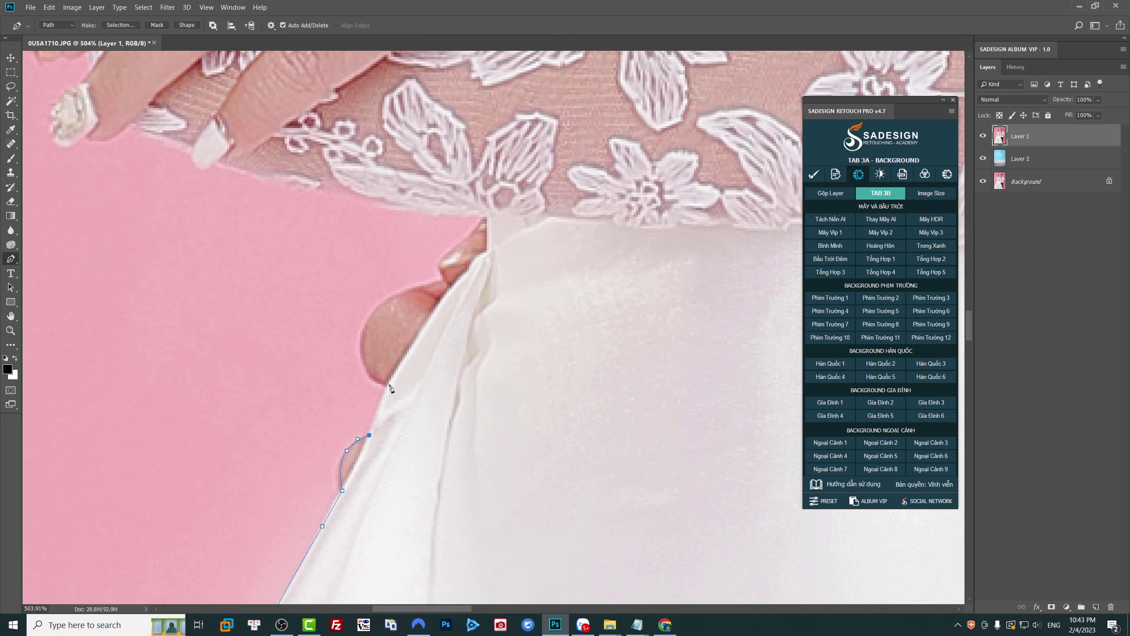
{"action": "left_click", "coordinate": [389, 383]}
{"action": "left_click_drag", "start_coordinate": [366, 326], "coordinate": [379, 284]}
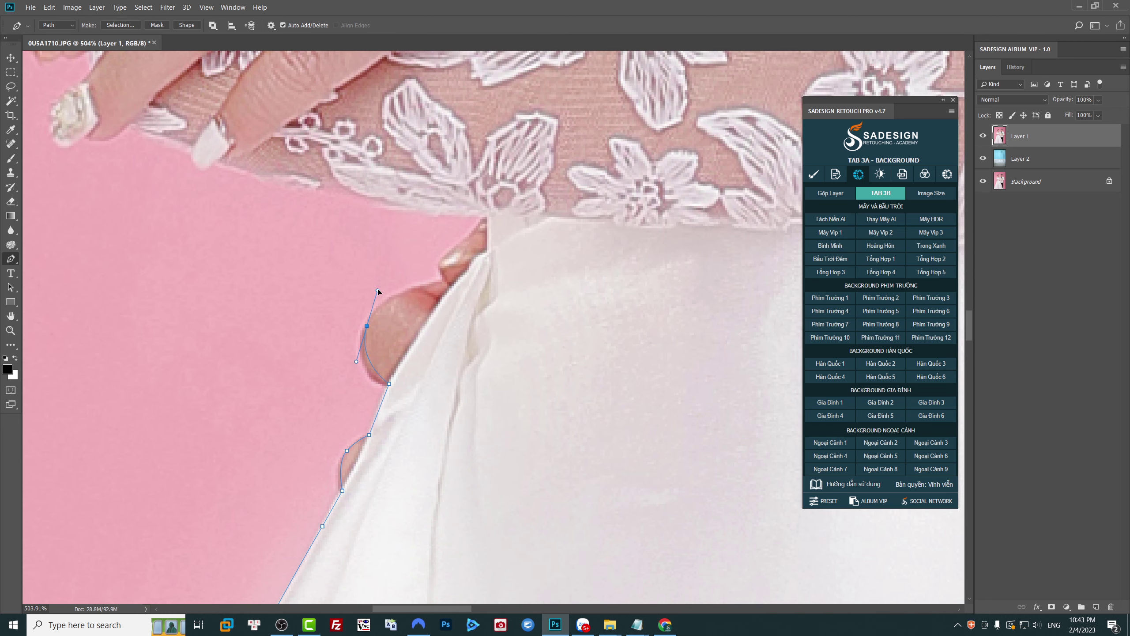
{"action": "left_click", "coordinate": [445, 282]}
{"action": "left_click_drag", "start_coordinate": [378, 284], "coordinate": [382, 287]}
{"action": "left_click_drag", "start_coordinate": [441, 262], "coordinate": [442, 259]}
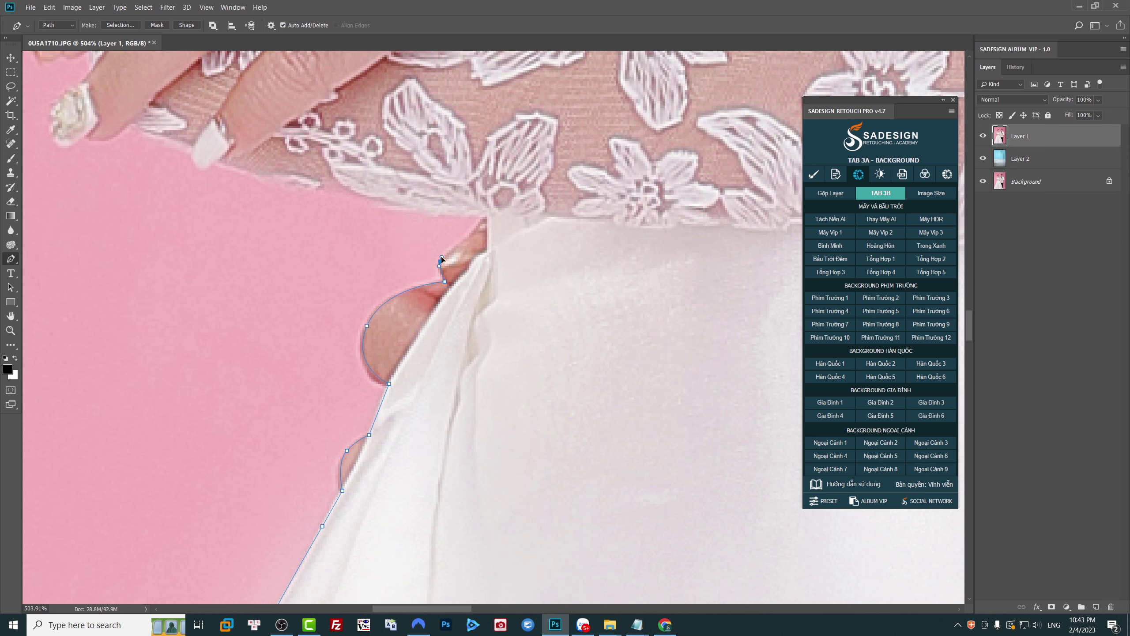
{"action": "left_click", "coordinate": [470, 235]}
Step: Trace the hand's edge, lace sleeve and fingernail, then up the finger
{"action": "scroll", "coordinate": [477, 230], "scroll_direction": "down", "scroll_amount": 1}
{"action": "scroll", "coordinate": [445, 312], "scroll_direction": "up", "scroll_amount": 3}
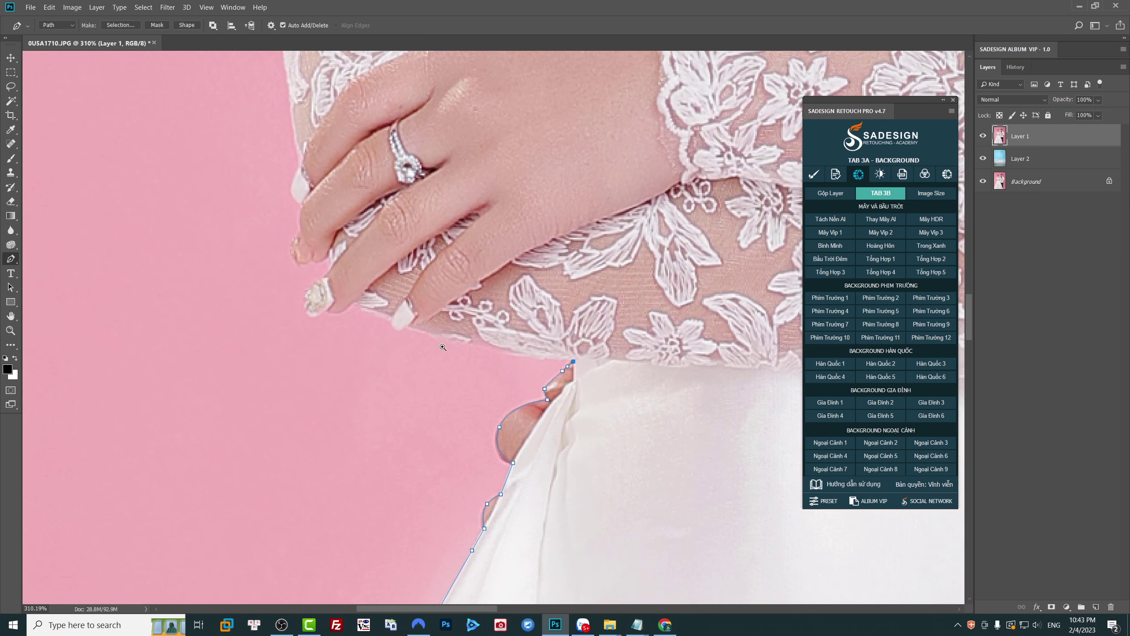
{"action": "scroll", "coordinate": [445, 312], "scroll_direction": "left", "scroll_amount": 3}
{"action": "left_click_drag", "start_coordinate": [451, 338], "coordinate": [381, 326]}
{"action": "left_click", "coordinate": [401, 323]}
{"action": "scroll", "coordinate": [383, 326], "scroll_direction": "up", "scroll_amount": 2}
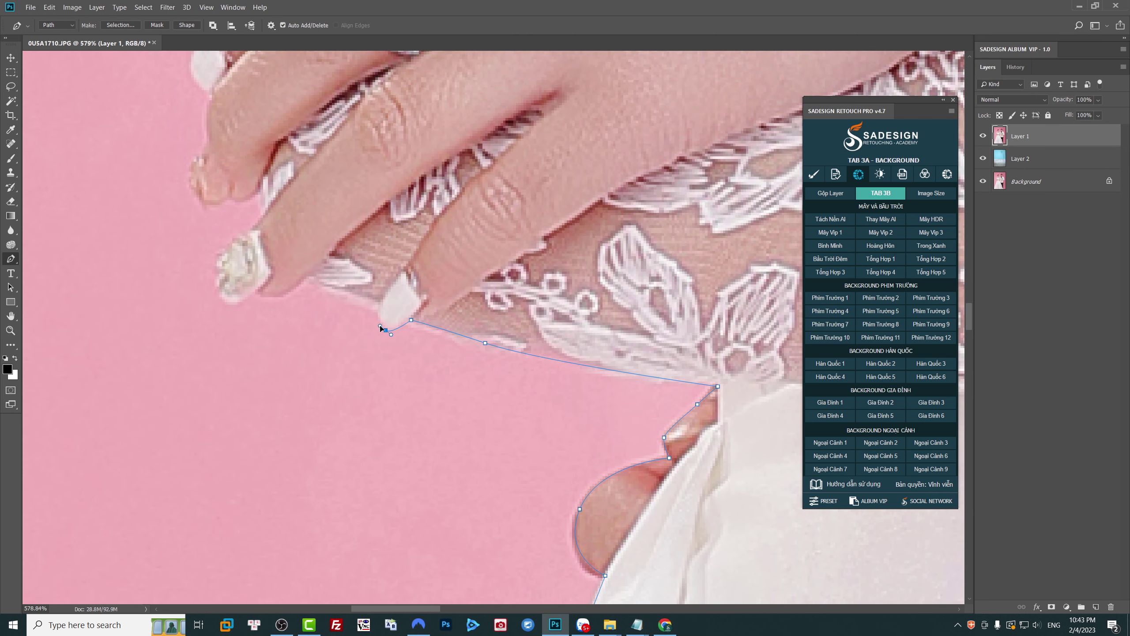
{"action": "left_click", "coordinate": [329, 286]}
{"action": "mouse_move", "coordinate": [273, 296]}
{"action": "left_mouse_down"}
{"action": "mouse_move", "coordinate": [257, 298]}
{"action": "mouse_move", "coordinate": [393, 449]}
{"action": "left_mouse_up"}
{"action": "left_click_drag", "start_coordinate": [390, 407], "coordinate": [400, 393]}
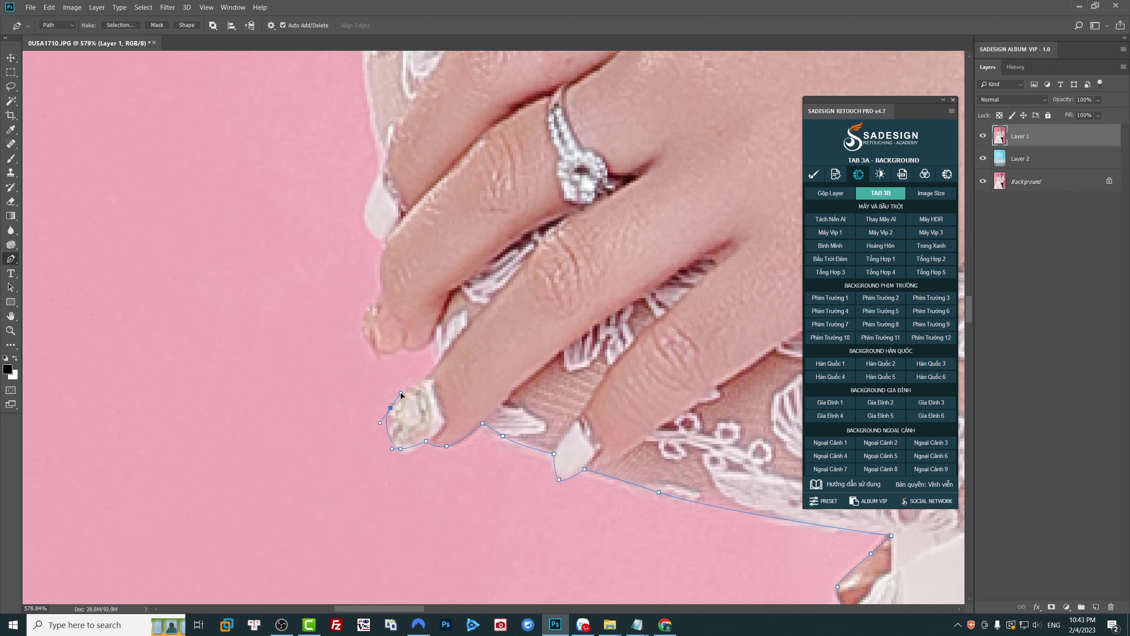
{"action": "left_click", "coordinate": [421, 379]}
{"action": "left_click", "coordinate": [429, 374]}
{"action": "left_click_drag", "start_coordinate": [434, 352], "coordinate": [369, 351]}
Step: Add a corner anchor above the fingertip and trace the finger edge upward
{"action": "scroll", "coordinate": [370, 352], "scroll_direction": "up", "scroll_amount": 3}
{"action": "mouse_move", "coordinate": [365, 445]}
{"action": "left_mouse_down"}
{"action": "mouse_move", "coordinate": [385, 370]}
{"action": "mouse_move", "coordinate": [376, 314]}
{"action": "left_mouse_up"}
{"action": "left_click", "coordinate": [380, 414]}
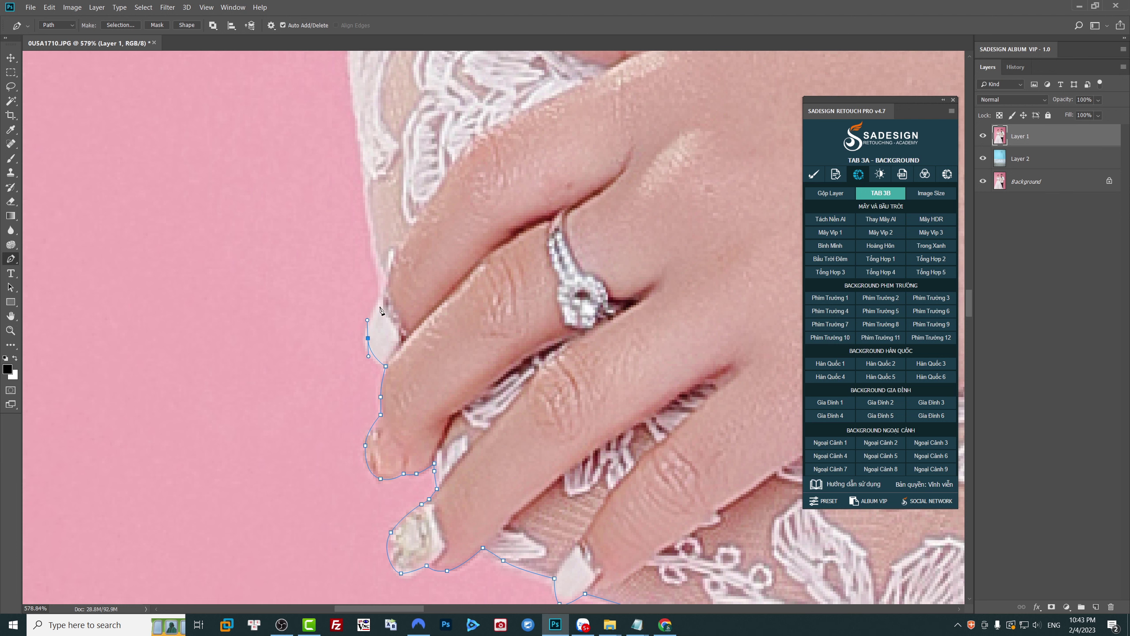
{"action": "left_click", "coordinate": [380, 300]}
{"action": "left_click", "coordinate": [384, 279]}
{"action": "scroll", "coordinate": [390, 282], "scroll_direction": "down", "scroll_amount": 2}
{"action": "scroll", "coordinate": [383, 312], "scroll_direction": "down", "scroll_amount": 2}
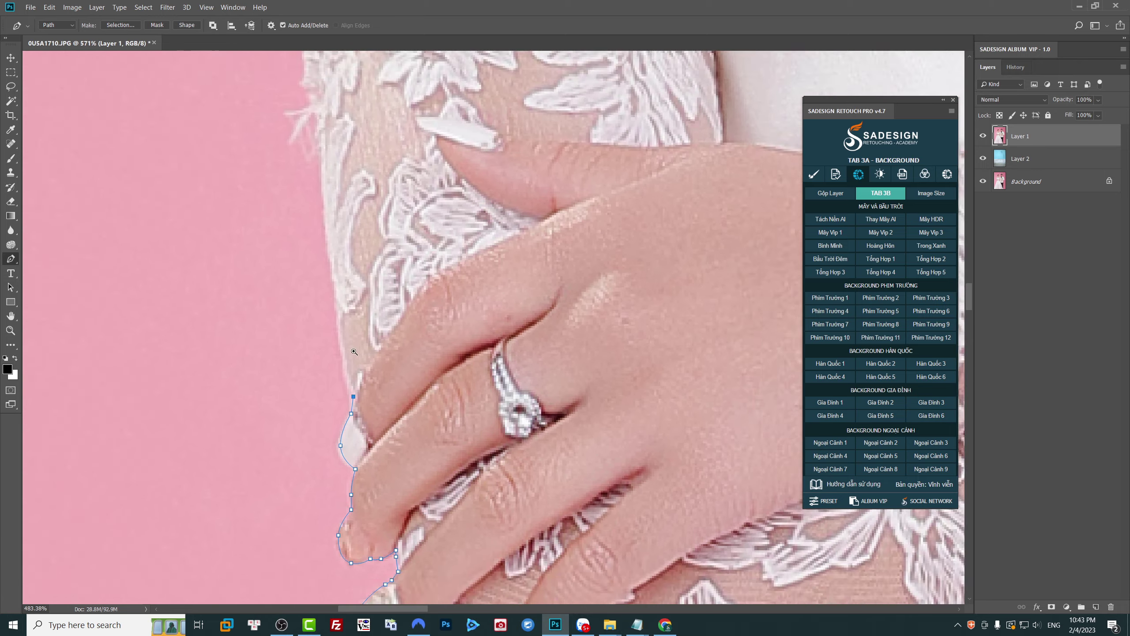
{"action": "scroll", "coordinate": [374, 347], "scroll_direction": "down", "scroll_amount": 2}
{"action": "scroll", "coordinate": [364, 385], "scroll_direction": "down", "scroll_amount": 2}
{"action": "scroll", "coordinate": [364, 385], "scroll_direction": "down", "scroll_amount": 3}
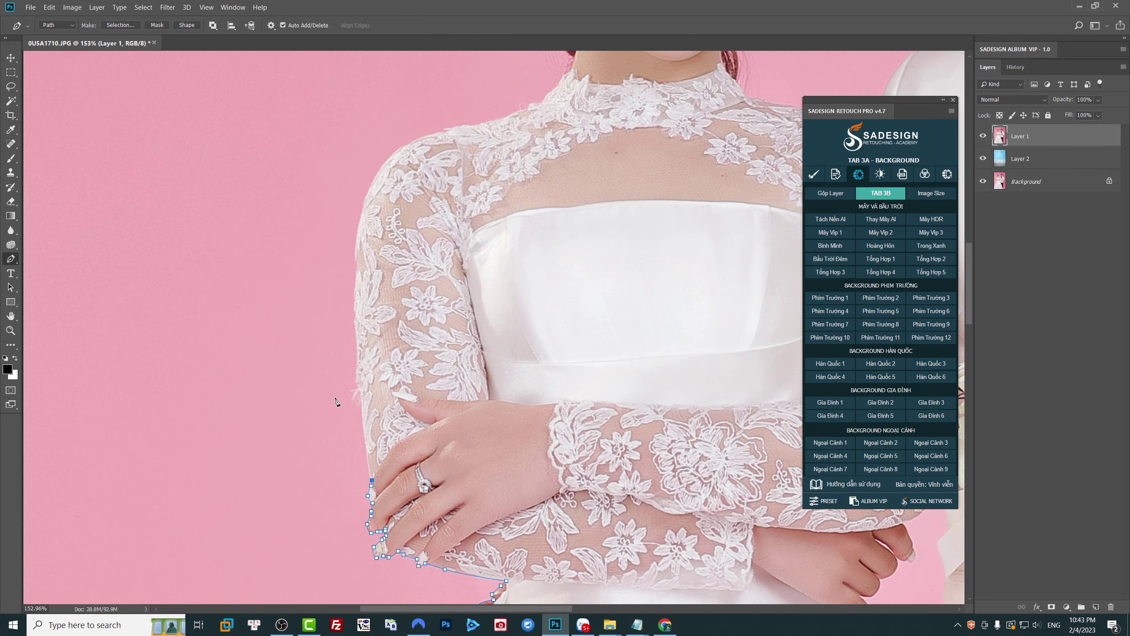
{"action": "scroll", "coordinate": [329, 383], "scroll_direction": "up", "scroll_amount": 3}
Step: Curve the path around the bride's hair and over her head
{"action": "left_click", "coordinate": [401, 289]}
{"action": "left_click", "coordinate": [448, 276]}
{"action": "left_click_drag", "start_coordinate": [448, 276], "coordinate": [328, 543]}
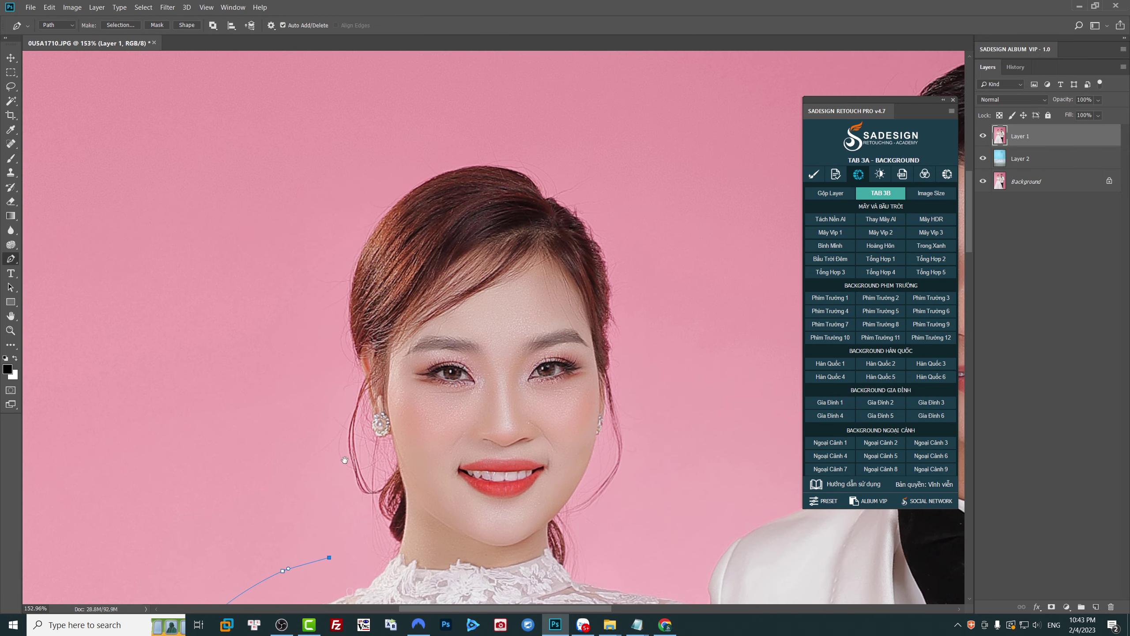
{"action": "left_click", "coordinate": [294, 274]}
{"action": "left_click_drag", "start_coordinate": [428, 126], "coordinate": [485, 117]}
{"action": "left_click_drag", "start_coordinate": [572, 116], "coordinate": [622, 185]}
{"action": "scroll", "coordinate": [450, 312], "scroll_direction": "down", "scroll_amount": 5}
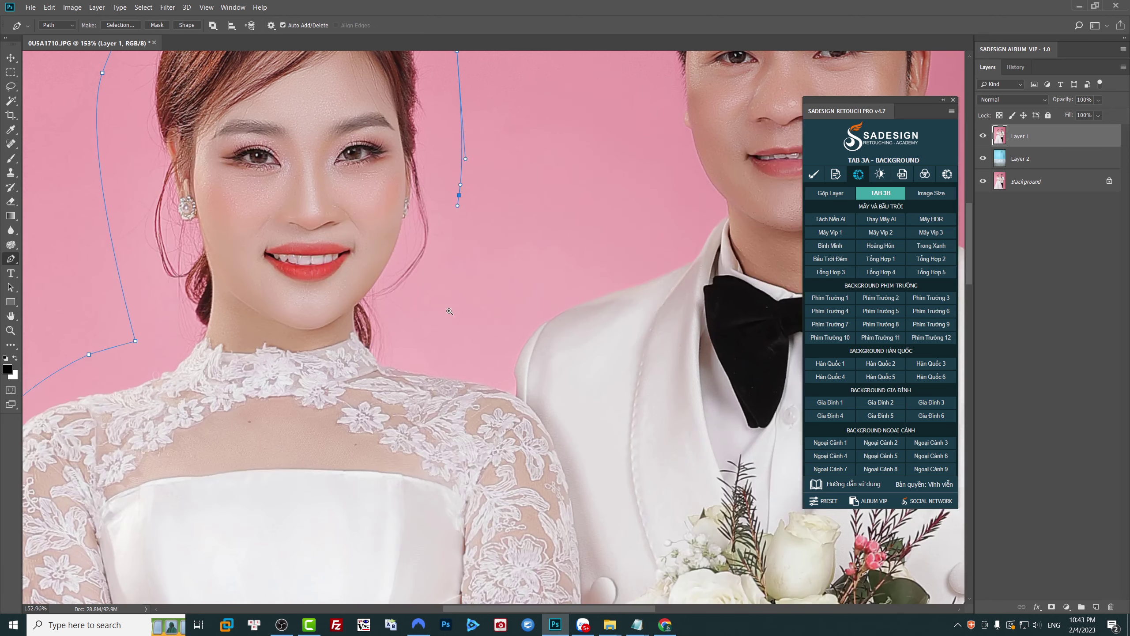
{"action": "scroll", "coordinate": [447, 314], "scroll_direction": "up", "scroll_amount": 3}
{"action": "scroll", "coordinate": [403, 372], "scroll_direction": "up", "scroll_amount": 3}
Step: Trace down the bride's neck and lace collar and along the shoulder edge
{"action": "left_click", "coordinate": [364, 325]}
{"action": "left_click", "coordinate": [328, 380]}
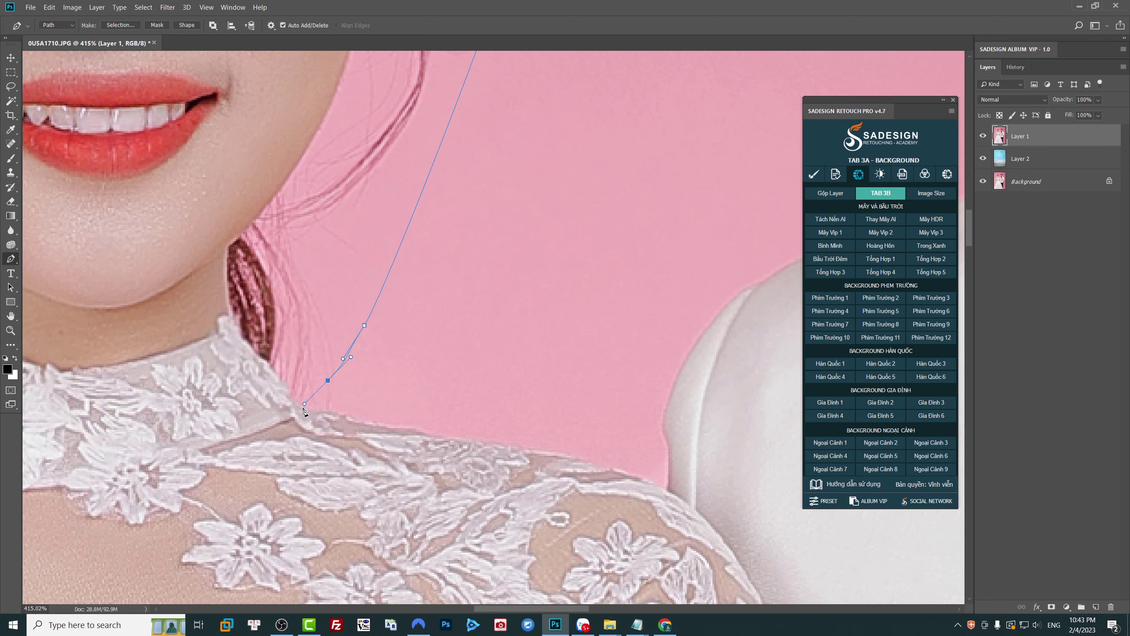
{"action": "left_click", "coordinate": [302, 410]}
{"action": "left_click", "coordinate": [476, 440]}
{"action": "left_click_drag", "start_coordinate": [476, 441], "coordinate": [529, 447]}
{"action": "left_click_drag", "start_coordinate": [621, 477], "coordinate": [644, 485]}
{"action": "left_click", "coordinate": [668, 487]}
{"action": "scroll", "coordinate": [423, 371], "scroll_direction": "right", "scroll_amount": 5}
{"action": "scroll", "coordinate": [364, 378], "scroll_direction": "up", "scroll_amount": 1}
Step: Extend the path up the groom's jacket shoulder toward his collar
{"action": "left_click_drag", "start_coordinate": [329, 410], "coordinate": [349, 360]}
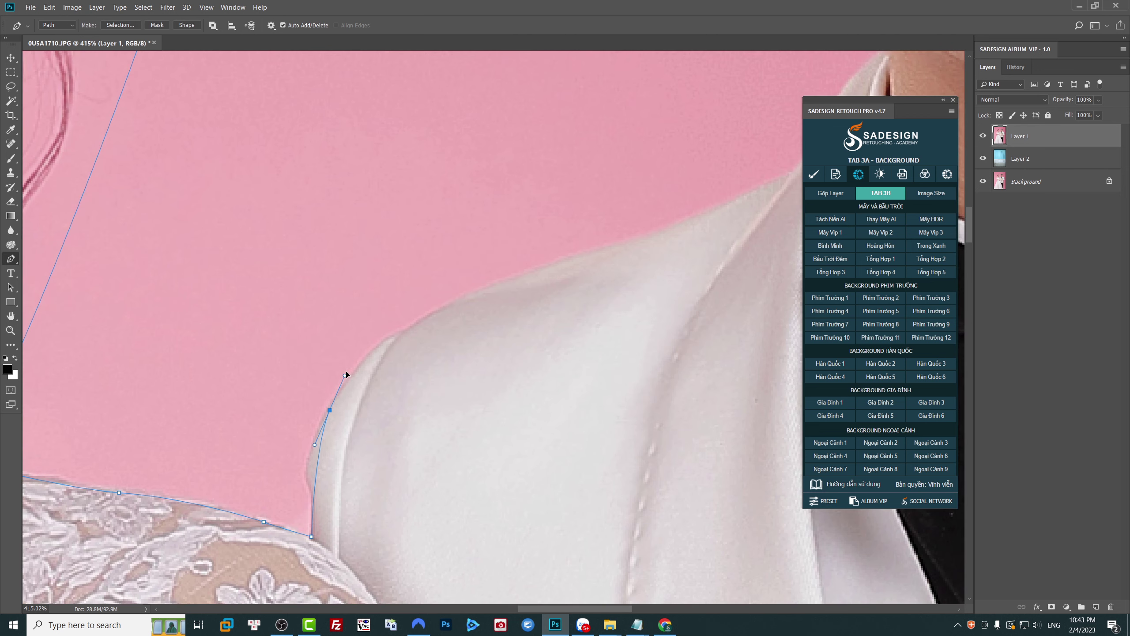
{"action": "left_click", "coordinate": [403, 336]}
{"action": "scroll", "coordinate": [403, 340], "scroll_direction": "right", "scroll_amount": 6}
{"action": "scroll", "coordinate": [403, 339], "scroll_direction": "up", "scroll_amount": 4}
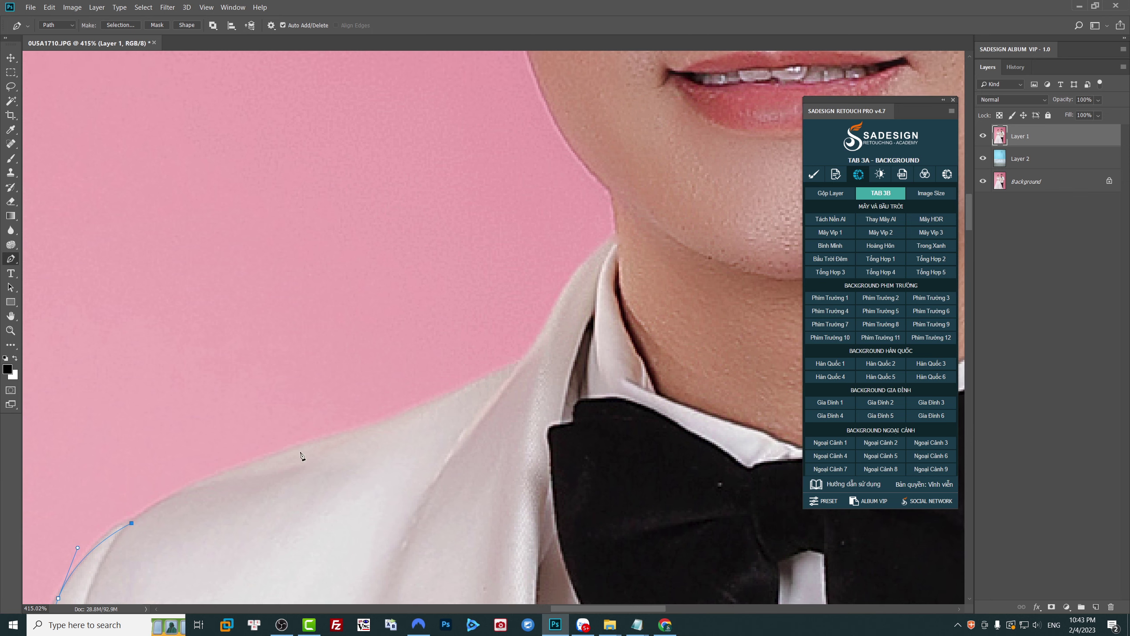
{"action": "left_click_drag", "start_coordinate": [301, 452], "coordinate": [475, 386]}
{"action": "left_click", "coordinate": [517, 364]}
{"action": "left_click_drag", "start_coordinate": [560, 297], "coordinate": [585, 244]}
Step: Trace up the groom's jaw and cheek to his ear, nudging the jaw anchor
{"action": "left_click", "coordinate": [616, 237]}
{"action": "left_click_drag", "start_coordinate": [596, 225], "coordinate": [578, 366]}
{"action": "left_click", "coordinate": [593, 329]}
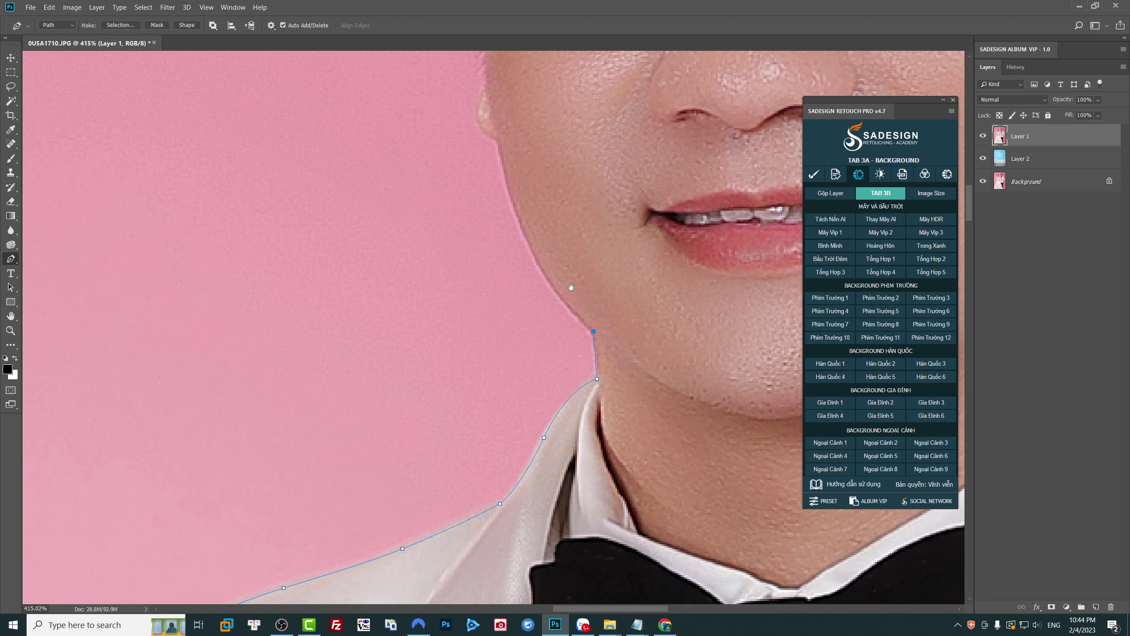
{"action": "left_click_drag", "start_coordinate": [551, 285], "coordinate": [491, 417]}
{"action": "key", "text": "Right"}
{"action": "key", "text": "Down"}
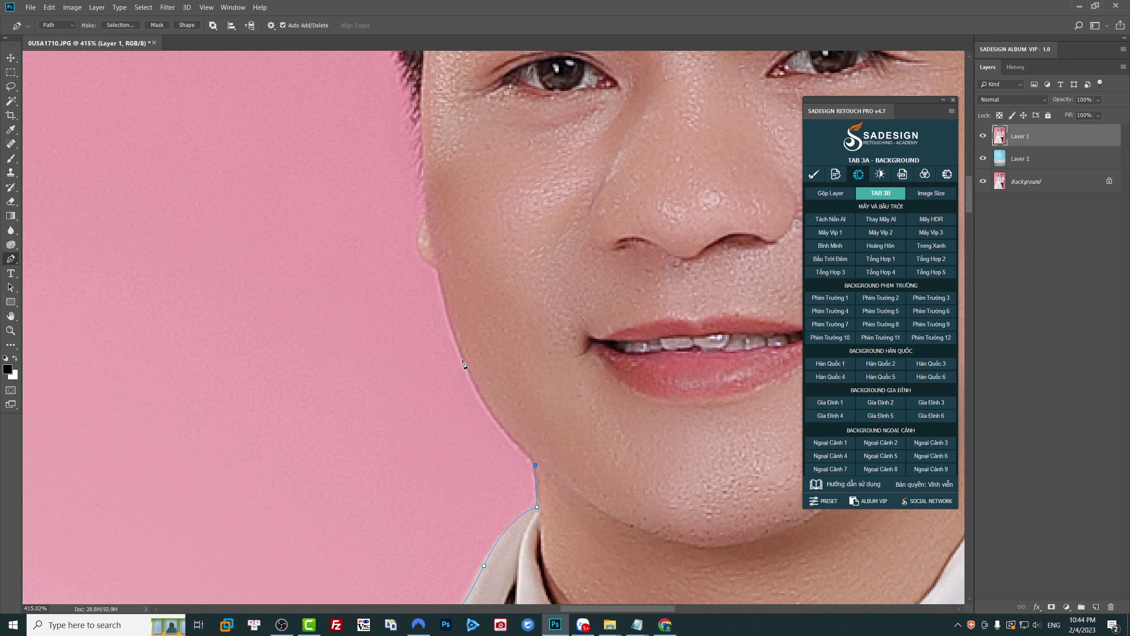
{"action": "left_click_drag", "start_coordinate": [449, 321], "coordinate": [434, 283]}
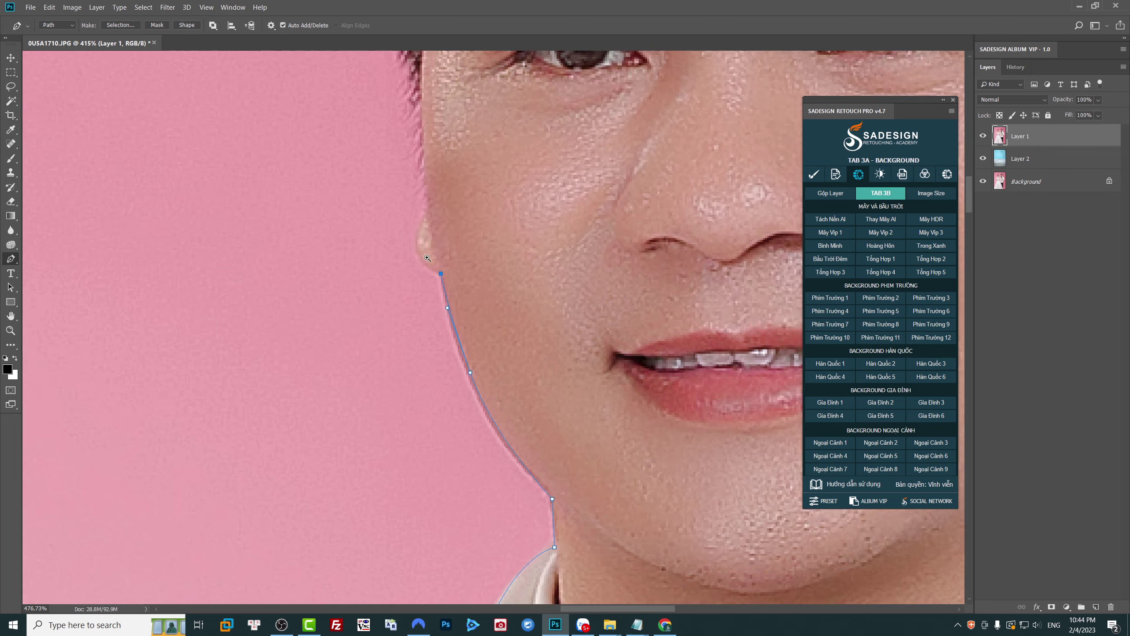
{"action": "scroll", "coordinate": [418, 236], "scroll_direction": "up", "scroll_amount": 3}
{"action": "left_click_drag", "start_coordinate": [417, 253], "coordinate": [408, 232]}
{"action": "left_click", "coordinate": [432, 202]}
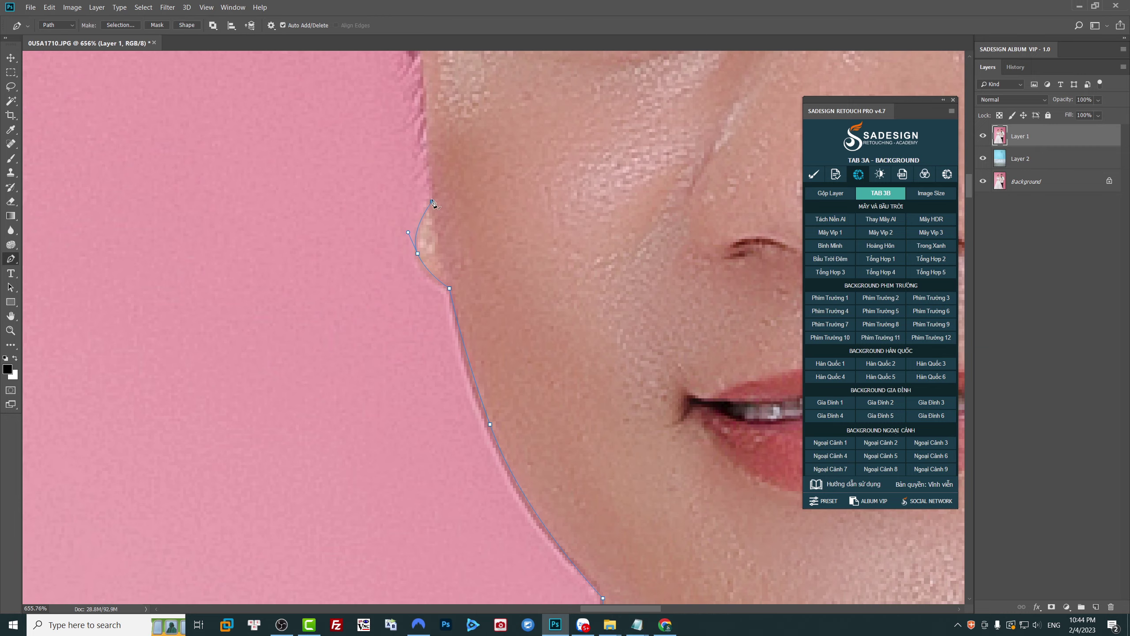
{"action": "scroll", "coordinate": [430, 166], "scroll_direction": "down", "scroll_amount": 5, "text": "alt"}
Step: Trace the path over the groom's head and hair, then bring his ear and jaw into view
{"action": "scroll", "coordinate": [429, 166], "scroll_direction": "up", "scroll_amount": 3}
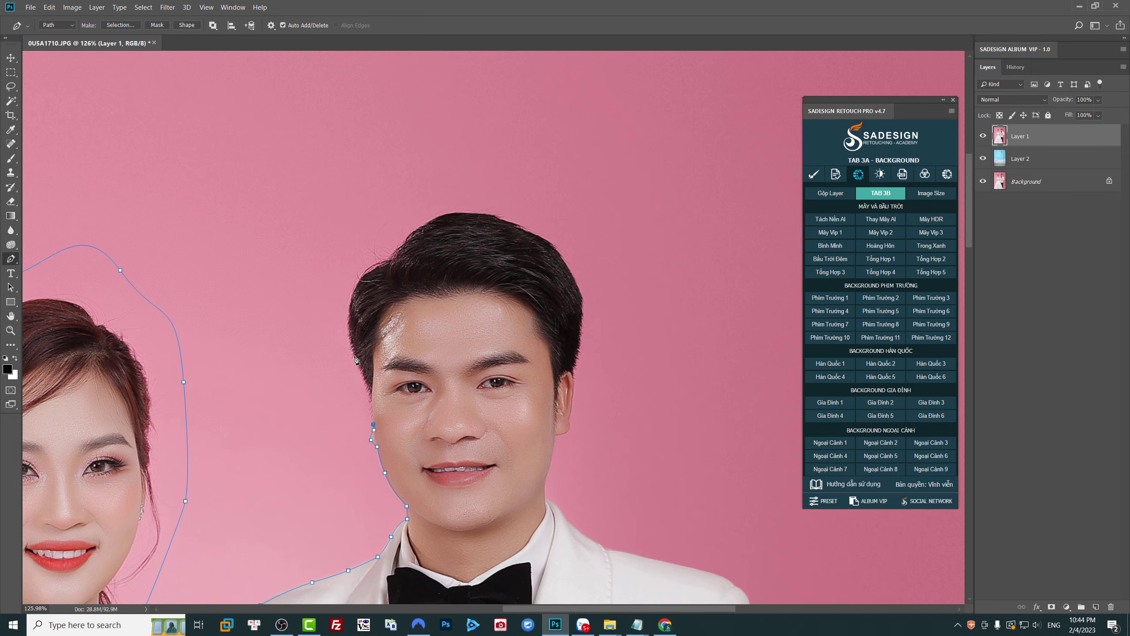
{"action": "left_click", "coordinate": [326, 331]}
{"action": "left_click", "coordinate": [350, 229]}
{"action": "left_click", "coordinate": [385, 193]}
{"action": "left_click_drag", "start_coordinate": [502, 164], "coordinate": [559, 174]}
{"action": "scroll", "coordinate": [599, 339], "scroll_direction": "up", "scroll_amount": 2, "text": "alt"}
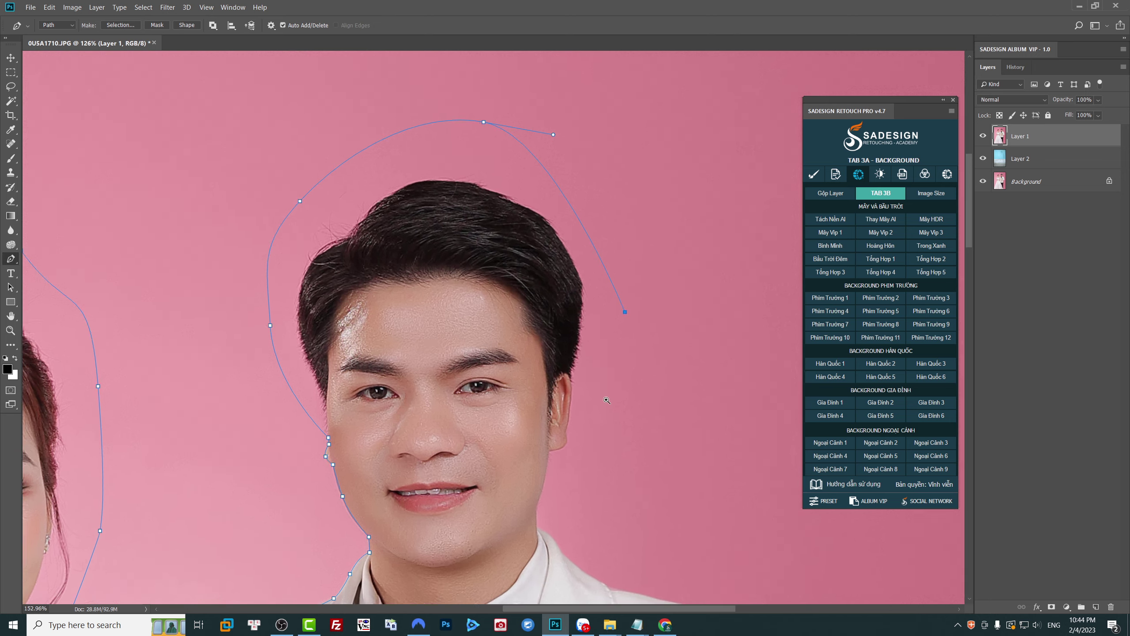
{"action": "scroll", "coordinate": [594, 401], "scroll_direction": "up", "scroll_amount": 5, "text": "alt"}
{"action": "scroll", "coordinate": [558, 405], "scroll_direction": "up", "scroll_amount": 1, "text": "alt"}
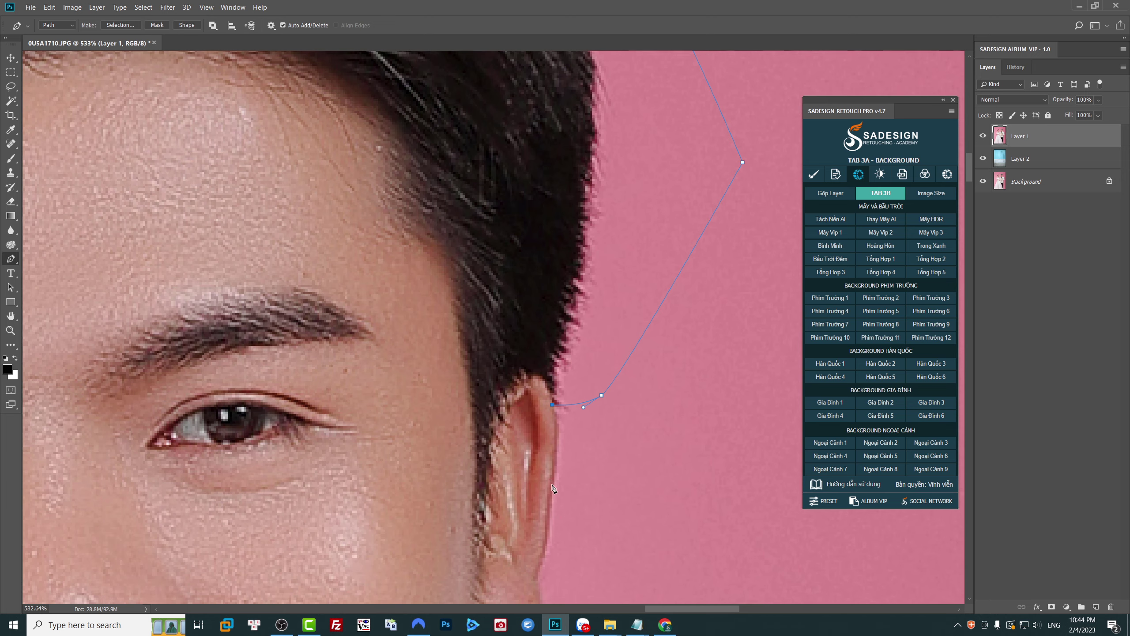
{"action": "left_click_drag", "start_coordinate": [549, 527], "coordinate": [580, 266]}
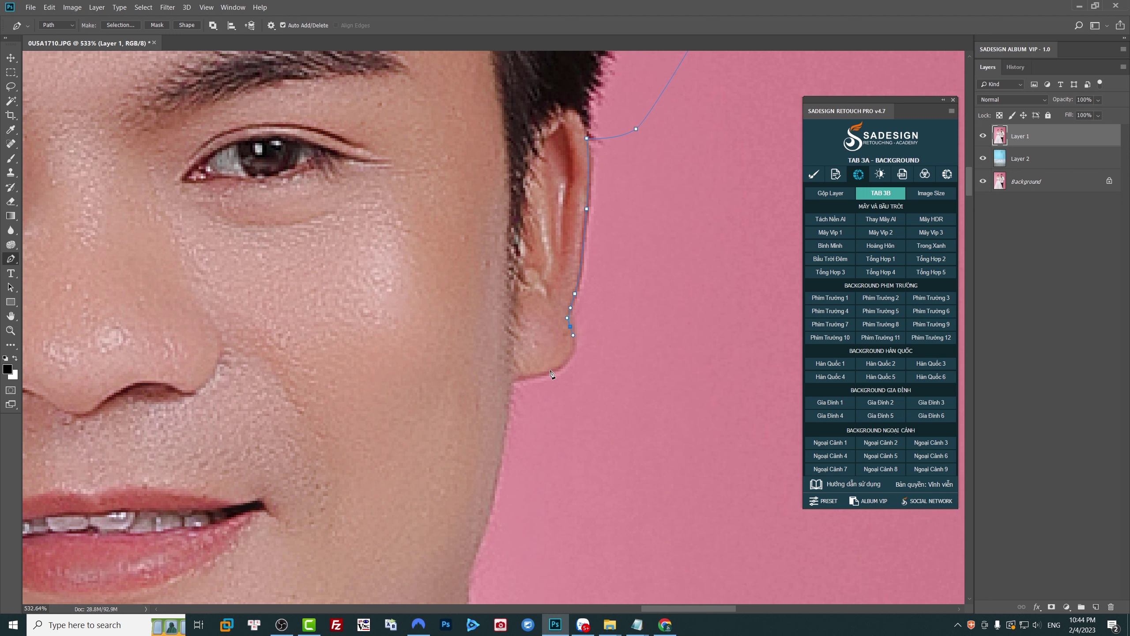
{"action": "left_click_drag", "start_coordinate": [514, 457], "coordinate": [570, 204]}
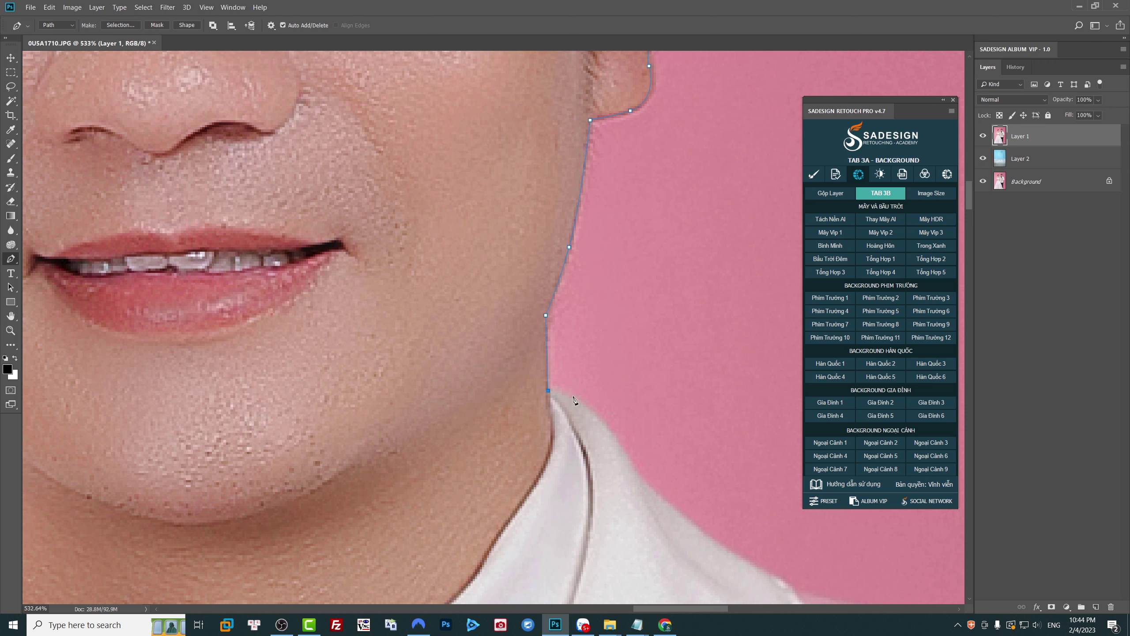
Step: Curve the path along the groom's jaw, collar corner and jacket shoulder
{"action": "mouse_move", "coordinate": [611, 434]}
{"action": "left_mouse_down"}
{"action": "mouse_move", "coordinate": [662, 501]}
{"action": "mouse_move", "coordinate": [372, 209]}
{"action": "left_mouse_up"}
{"action": "left_click_drag", "start_coordinate": [466, 271], "coordinate": [491, 284]}
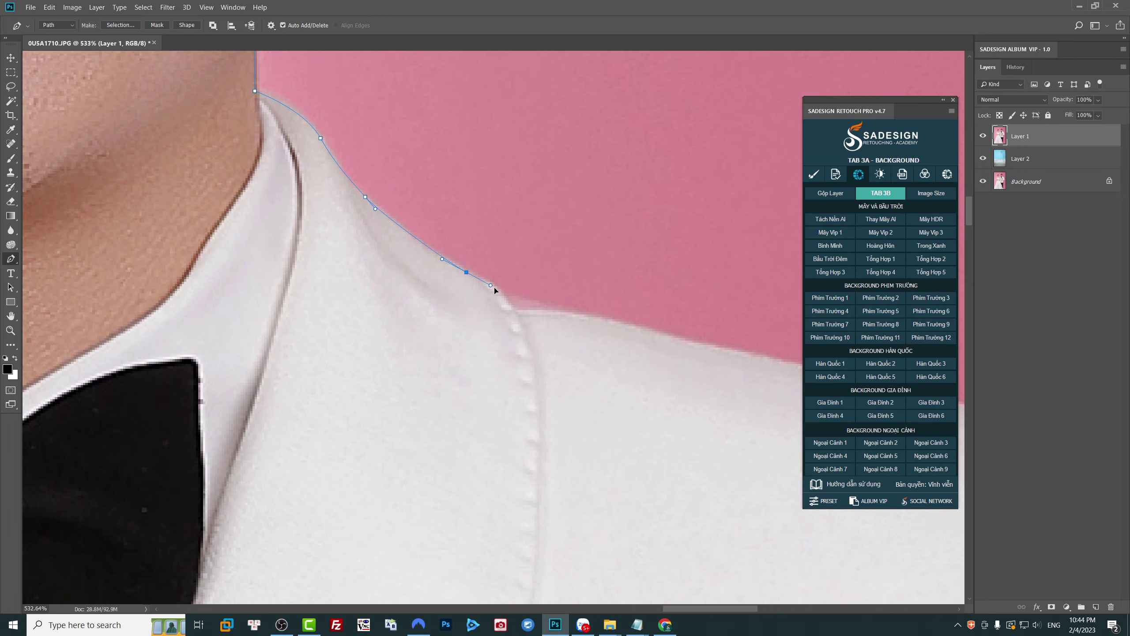
{"action": "left_click", "coordinate": [510, 303]}
{"action": "scroll", "coordinate": [510, 303], "scroll_direction": "down", "scroll_amount": 5}
{"action": "scroll", "coordinate": [449, 263], "scroll_direction": "up", "scroll_amount": 4}
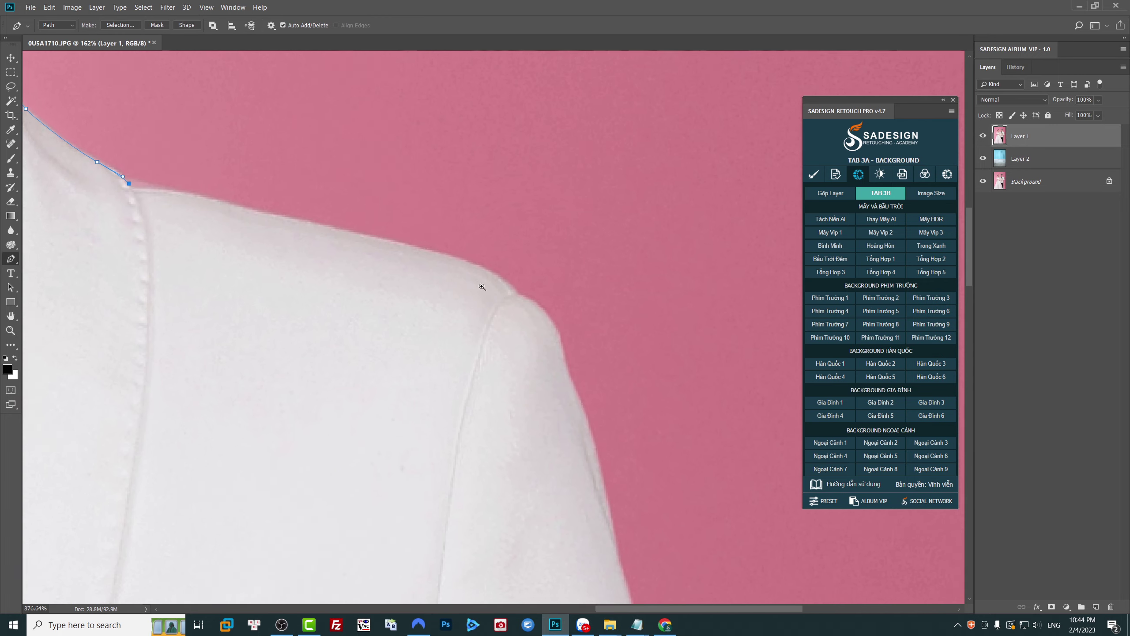
{"action": "left_click_drag", "start_coordinate": [440, 255], "coordinate": [498, 273]}
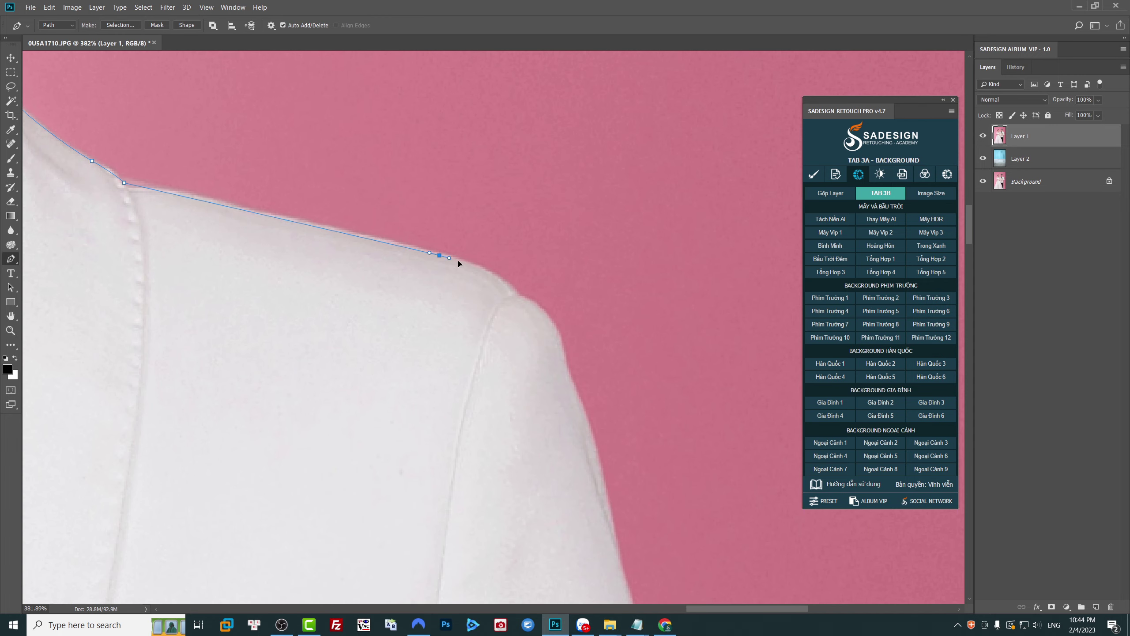
{"action": "left_click", "coordinate": [518, 298]}
{"action": "left_click_drag", "start_coordinate": [560, 347], "coordinate": [579, 394]}
Step: Place anchors down the groom's sleeve edge to the elbow
{"action": "scroll", "coordinate": [571, 370], "scroll_direction": "down", "scroll_amount": 5}
{"action": "scroll", "coordinate": [571, 369], "scroll_direction": "right", "scroll_amount": 2}
{"action": "left_click", "coordinate": [561, 395]}
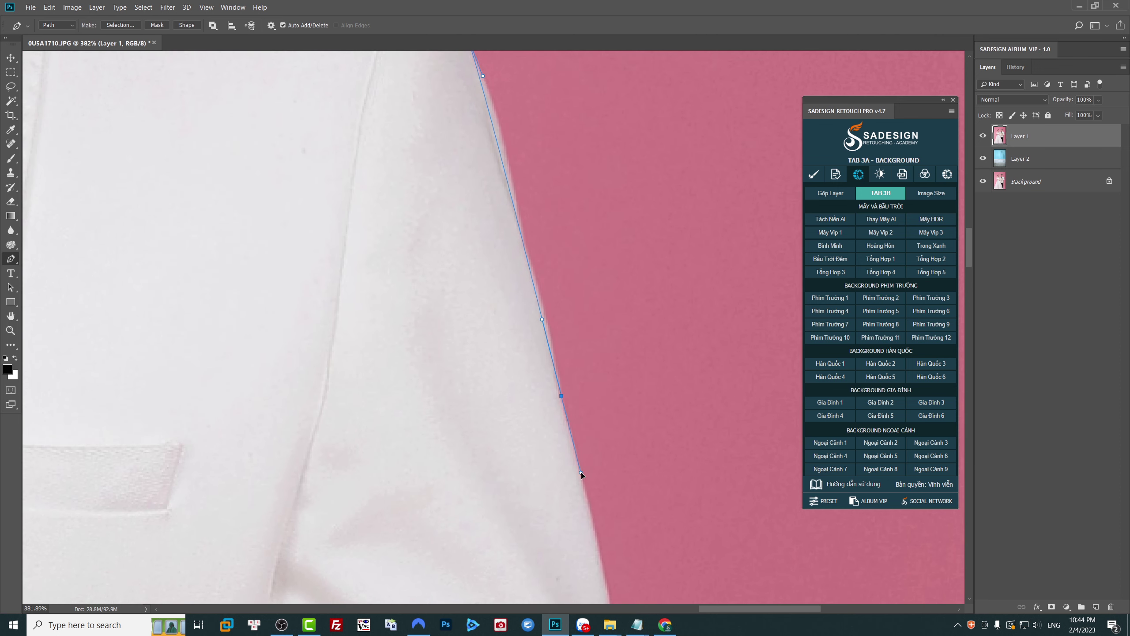
{"action": "scroll", "coordinate": [579, 401], "scroll_direction": "down", "scroll_amount": 5}
{"action": "scroll", "coordinate": [569, 356], "scroll_direction": "up", "scroll_amount": 3}
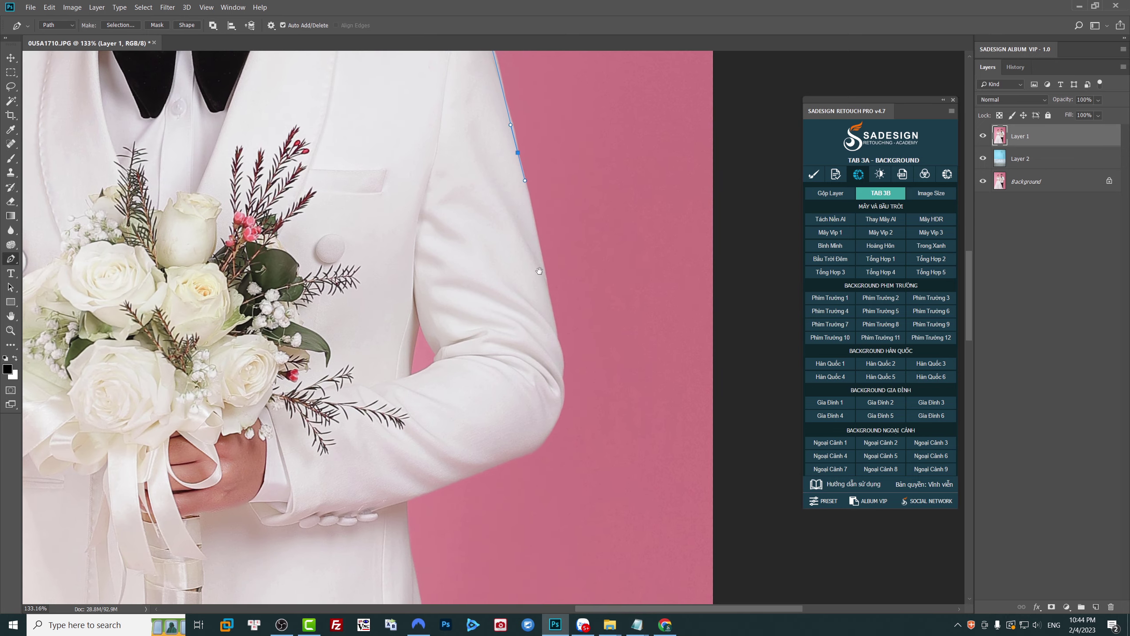
{"action": "scroll", "coordinate": [564, 346], "scroll_direction": "up", "scroll_amount": 2}
{"action": "left_click", "coordinate": [557, 334]}
{"action": "left_click", "coordinate": [568, 390]}
{"action": "left_click", "coordinate": [572, 416]}
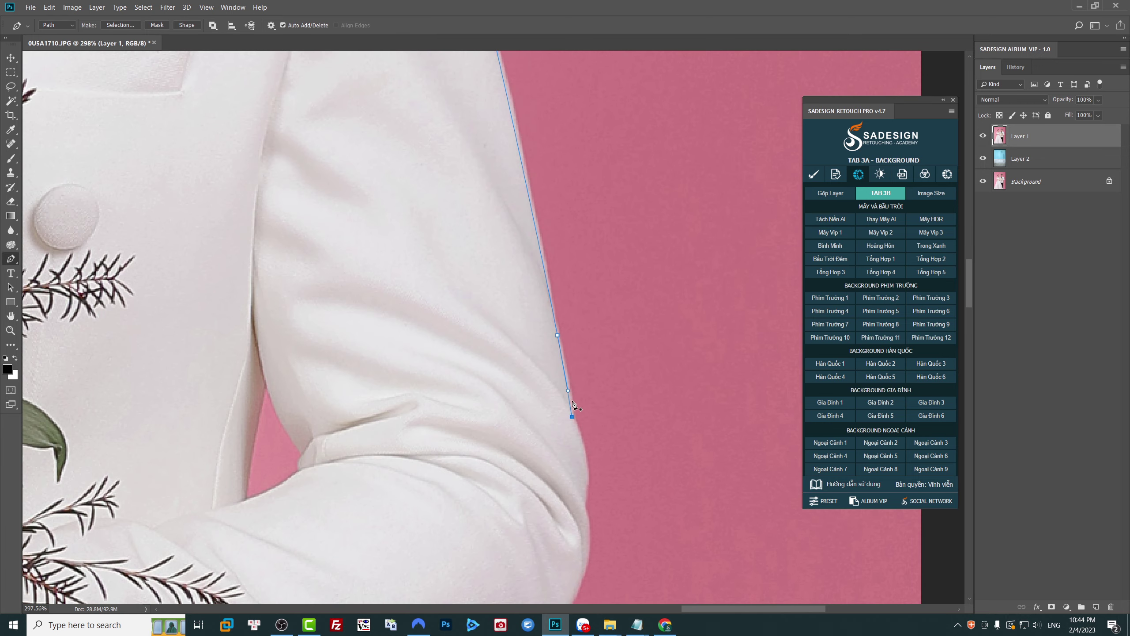
Step: Curve the path along the arm, around the elbow and toward the jacket
{"action": "mouse_move", "coordinate": [586, 473]}
{"action": "left_mouse_down"}
{"action": "mouse_move", "coordinate": [587, 487]}
{"action": "mouse_move", "coordinate": [685, 184]}
{"action": "left_mouse_up"}
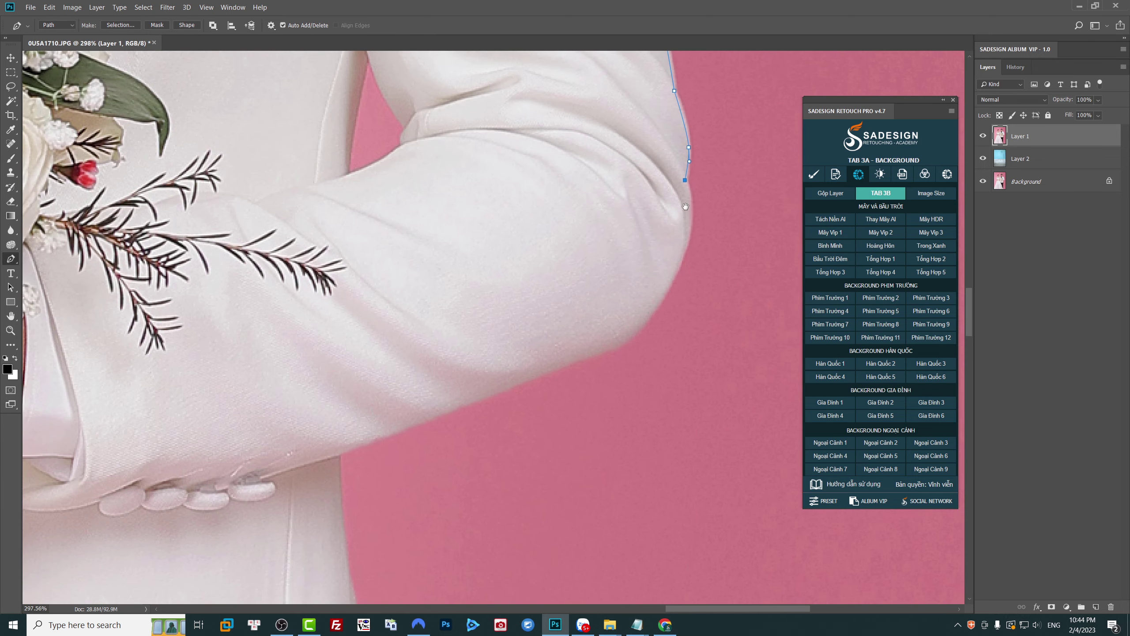
{"action": "left_click_drag", "start_coordinate": [682, 260], "coordinate": [667, 301]}
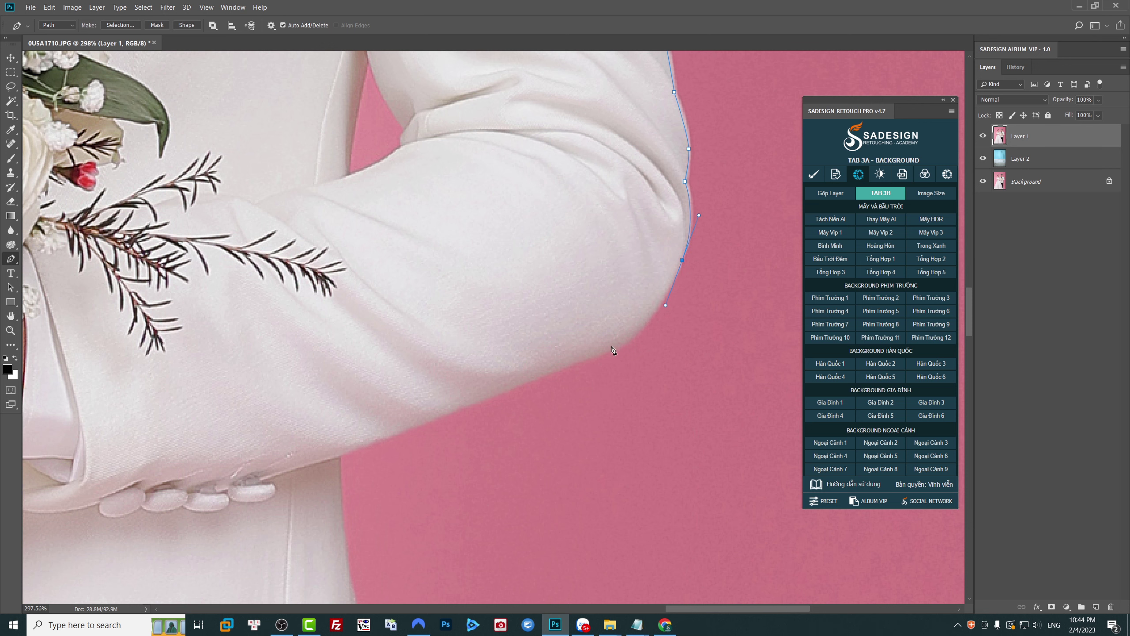
{"action": "left_click_drag", "start_coordinate": [609, 349], "coordinate": [574, 364]}
{"action": "left_click_drag", "start_coordinate": [380, 436], "coordinate": [350, 452]}
Step: Add anchors down the groom's jacket edge to the hem
{"action": "scroll", "coordinate": [421, 430], "scroll_direction": "down", "scroll_amount": 5}
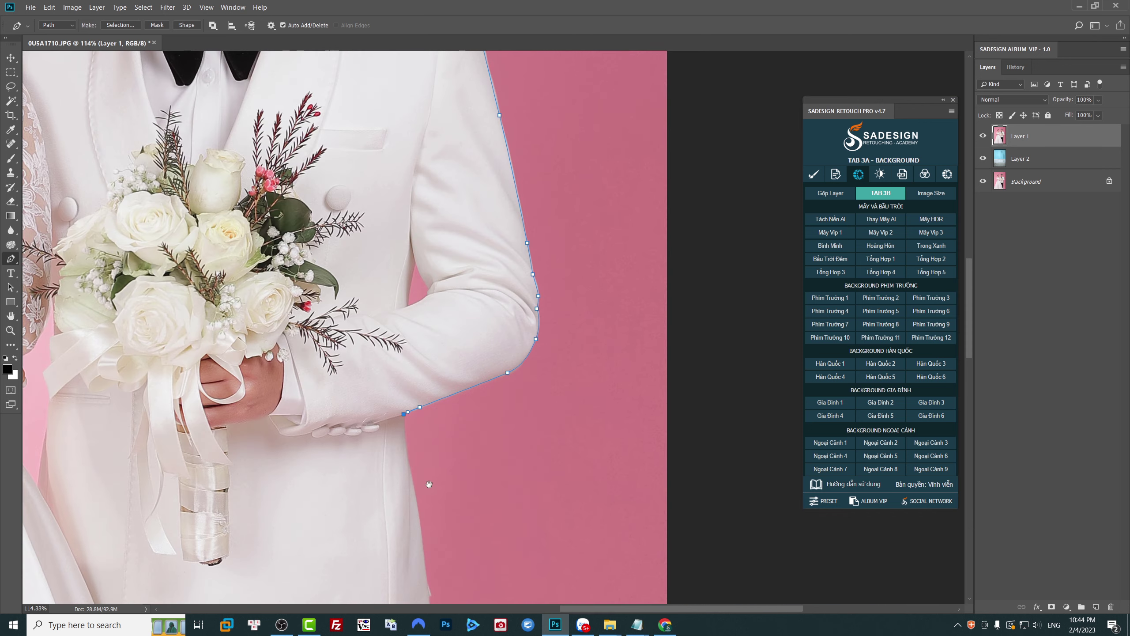
{"action": "left_click_drag", "start_coordinate": [421, 430], "coordinate": [428, 279]}
{"action": "scroll", "coordinate": [428, 278], "scroll_direction": "up", "scroll_amount": 5}
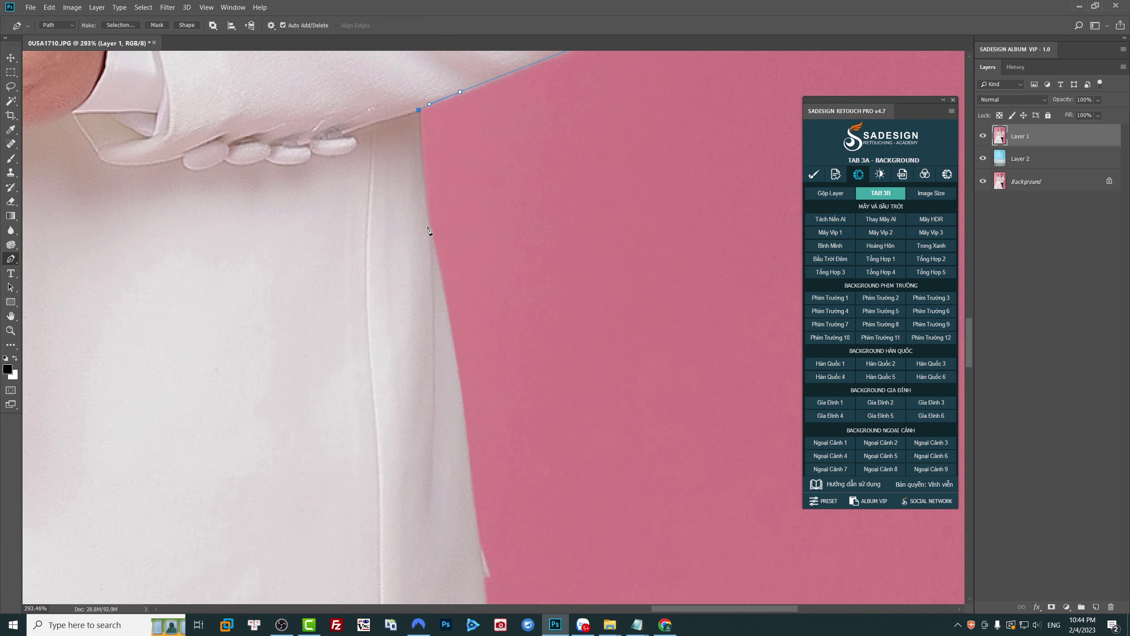
{"action": "left_click", "coordinate": [463, 434]}
{"action": "left_click", "coordinate": [467, 506]}
{"action": "left_click_drag", "start_coordinate": [471, 524], "coordinate": [463, 213]}
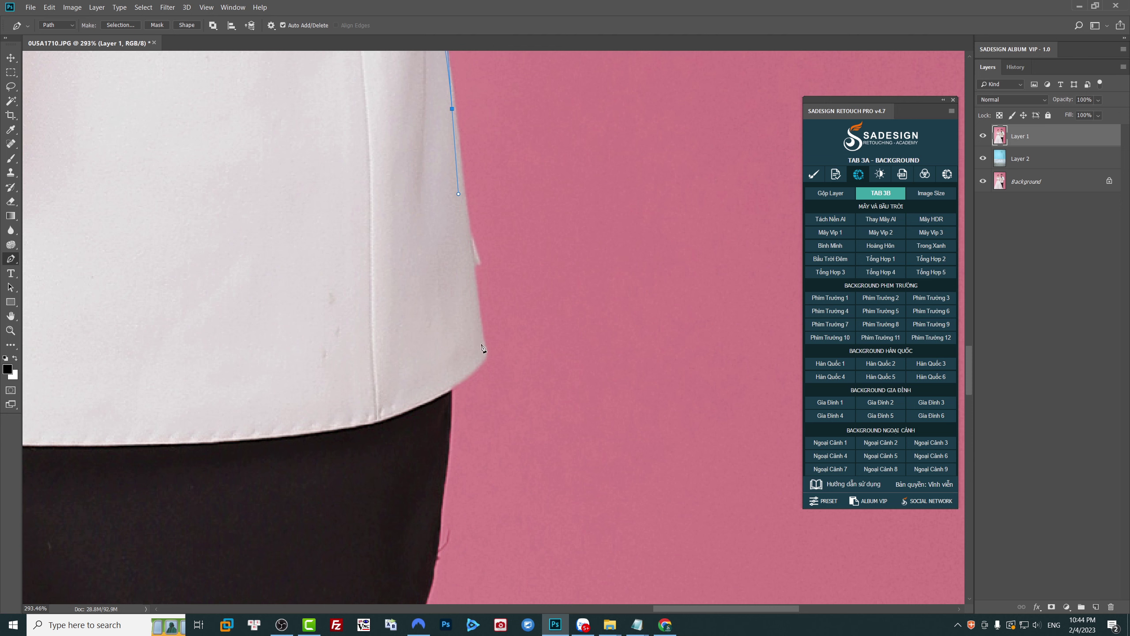
{"action": "left_click_drag", "start_coordinate": [482, 335], "coordinate": [478, 367]}
Step: Continue placing anchors down the groom's trouser leg edge
{"action": "scroll", "coordinate": [451, 391], "scroll_direction": "down", "scroll_amount": 5}
{"action": "scroll", "coordinate": [454, 445], "scroll_direction": "up", "scroll_amount": 4}
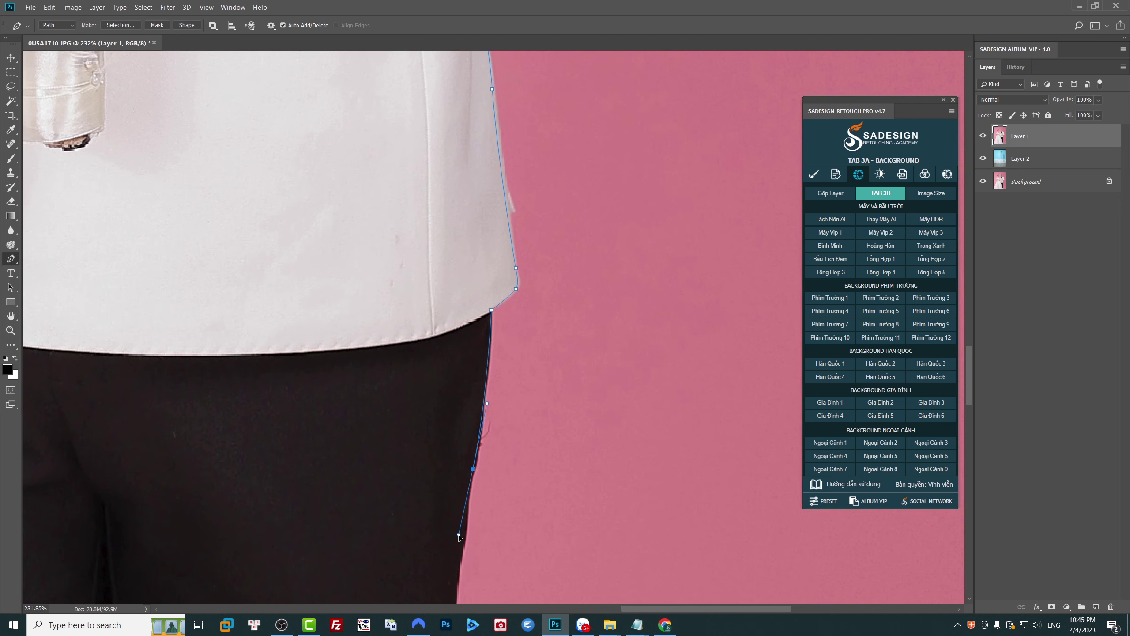
{"action": "scroll", "coordinate": [473, 472], "scroll_direction": "down", "scroll_amount": 3}
{"action": "left_click_drag", "start_coordinate": [473, 472], "coordinate": [481, 209]}
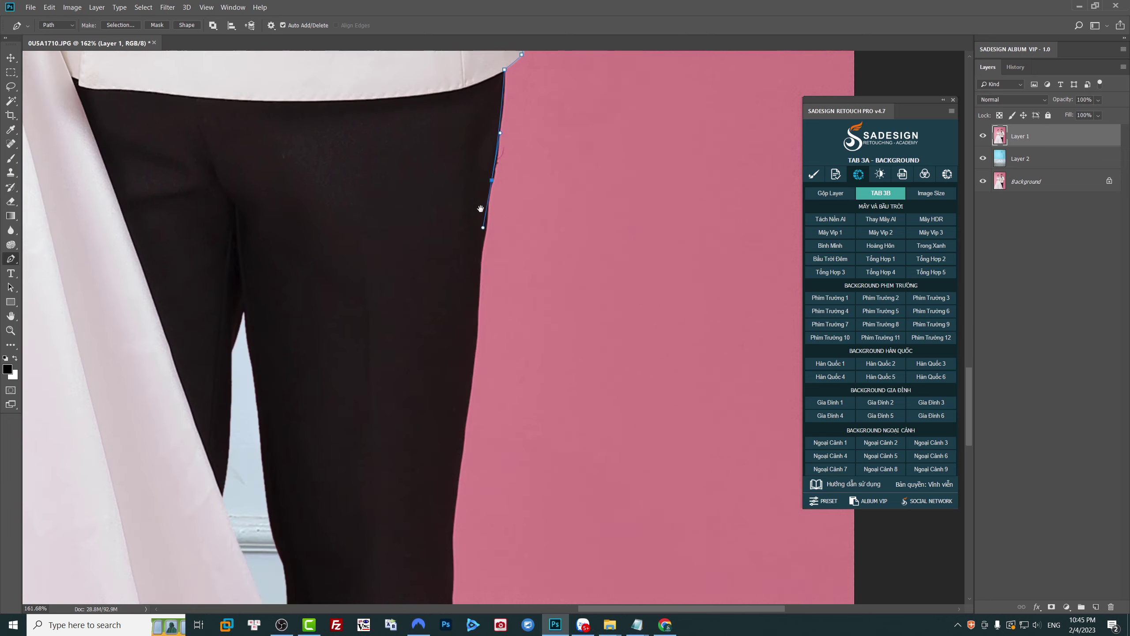
{"action": "left_click", "coordinate": [473, 366]}
{"action": "left_click", "coordinate": [465, 446]}
{"action": "left_click_drag", "start_coordinate": [439, 547], "coordinate": [465, 294]}
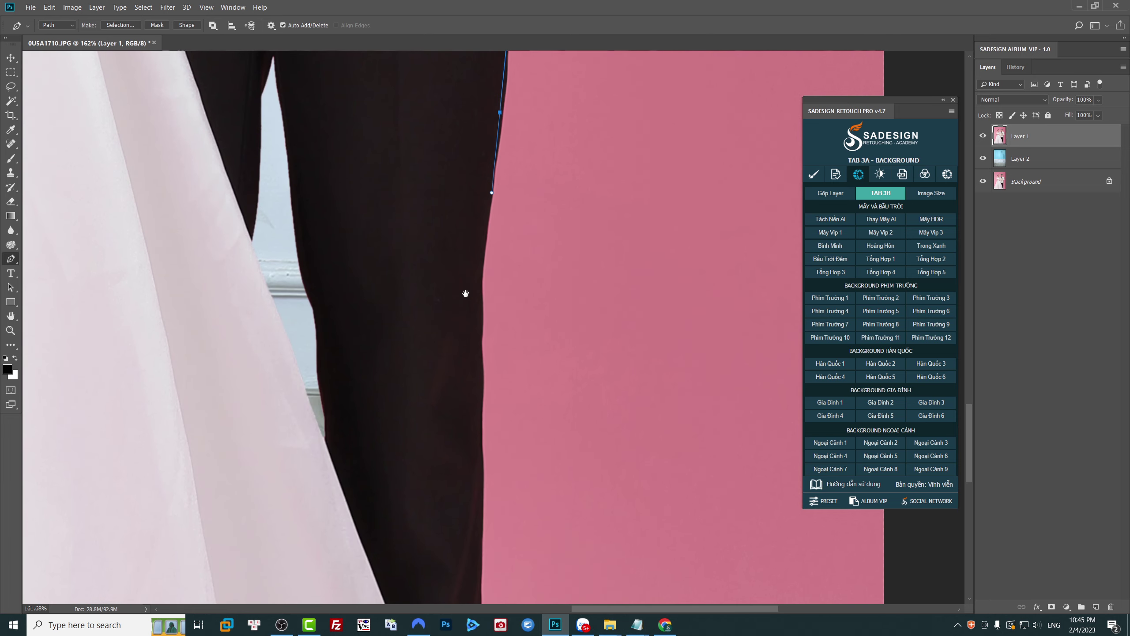
{"action": "left_click_drag", "start_coordinate": [481, 342], "coordinate": [480, 382]}
{"action": "left_click_drag", "start_coordinate": [479, 544], "coordinate": [492, 299]}
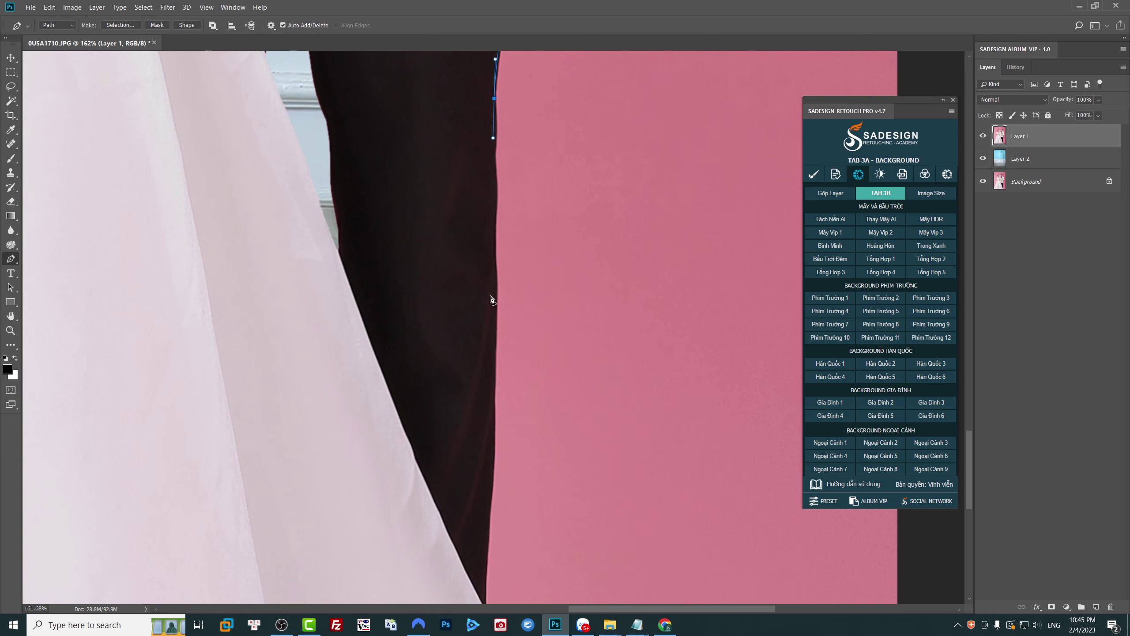
{"action": "left_click", "coordinate": [495, 310]}
Step: Extend the path to the photo's bottom edge and zoom out to see the whole path
{"action": "scroll", "coordinate": [489, 538], "scroll_direction": "up", "scroll_amount": 1}
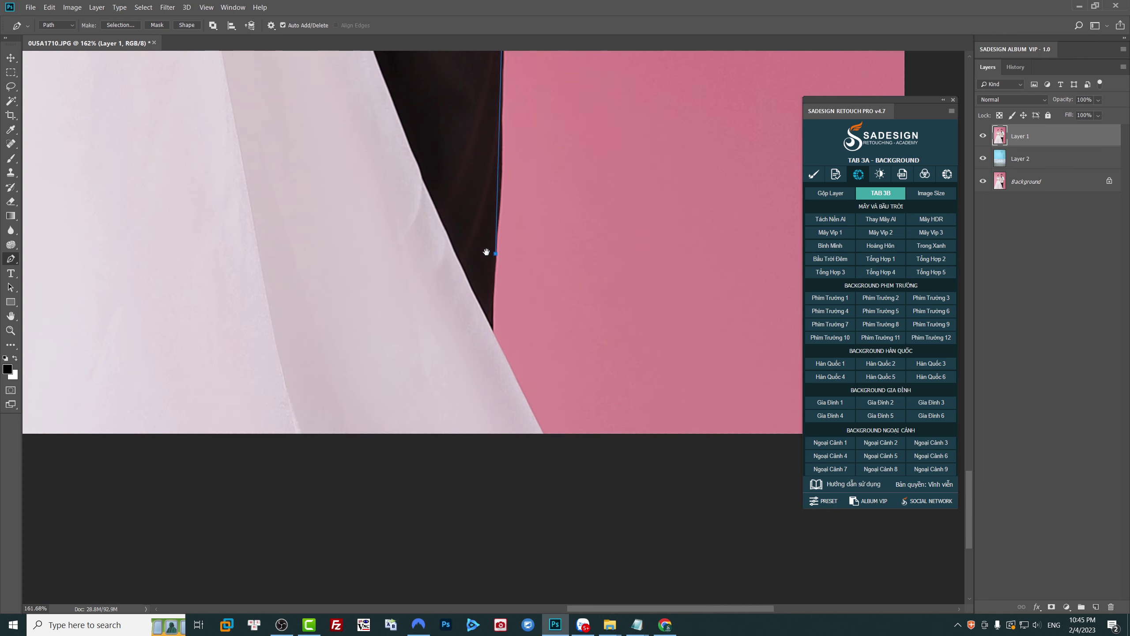
{"action": "left_click_drag", "start_coordinate": [487, 252], "coordinate": [498, 334]}
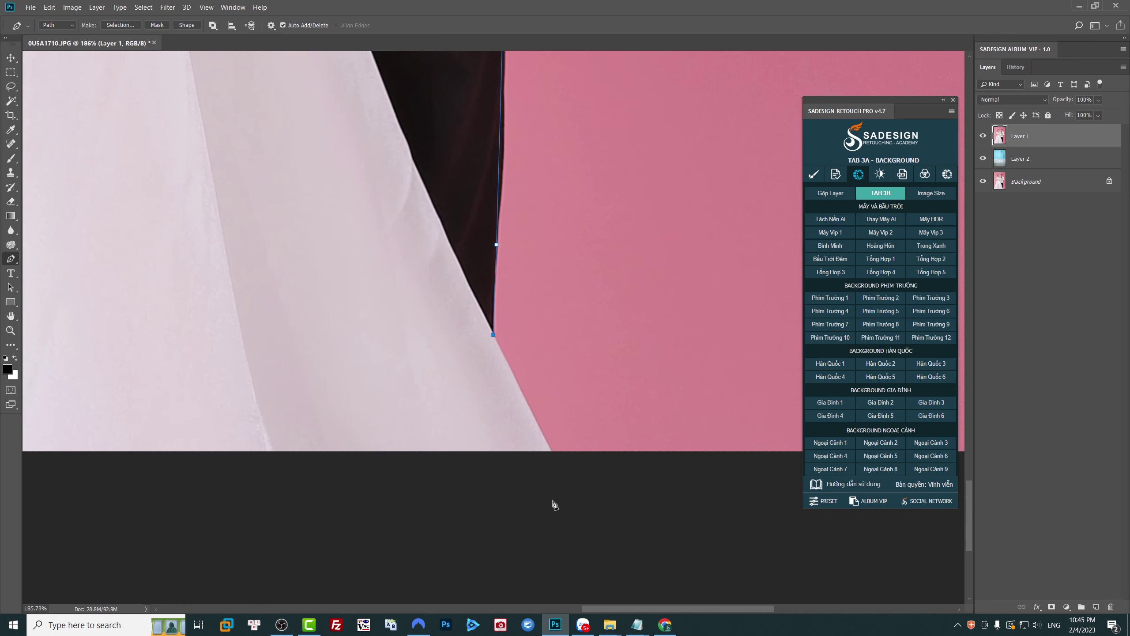
{"action": "left_click", "coordinate": [571, 489]}
{"action": "scroll", "coordinate": [511, 445], "scroll_direction": "down", "scroll_amount": 6}
{"action": "scroll", "coordinate": [556, 429], "scroll_direction": "down", "scroll_amount": 3}
{"action": "scroll", "coordinate": [539, 361], "scroll_direction": "down", "scroll_amount": 2}
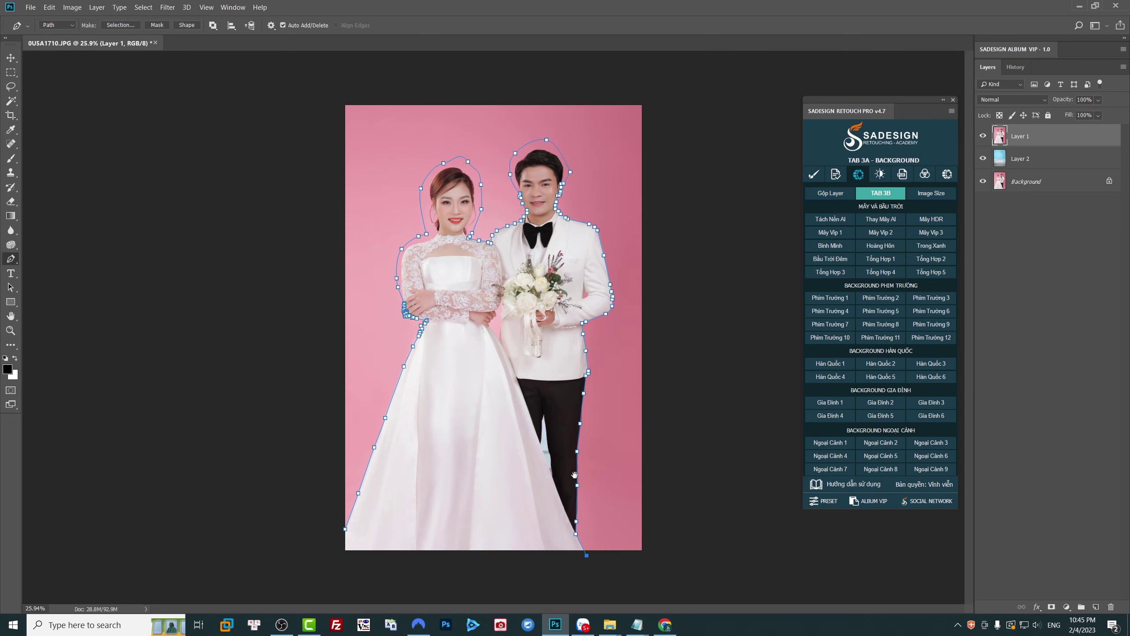
Step: Loop the path outside the canvas around the right, top and left, closing it at bottom left
{"action": "left_click", "coordinate": [598, 576]}
{"action": "left_click", "coordinate": [693, 570]}
{"action": "left_click", "coordinate": [714, 487]}
{"action": "left_click", "coordinate": [726, 279]}
{"action": "left_click", "coordinate": [624, 82]}
{"action": "left_click", "coordinate": [487, 74]}
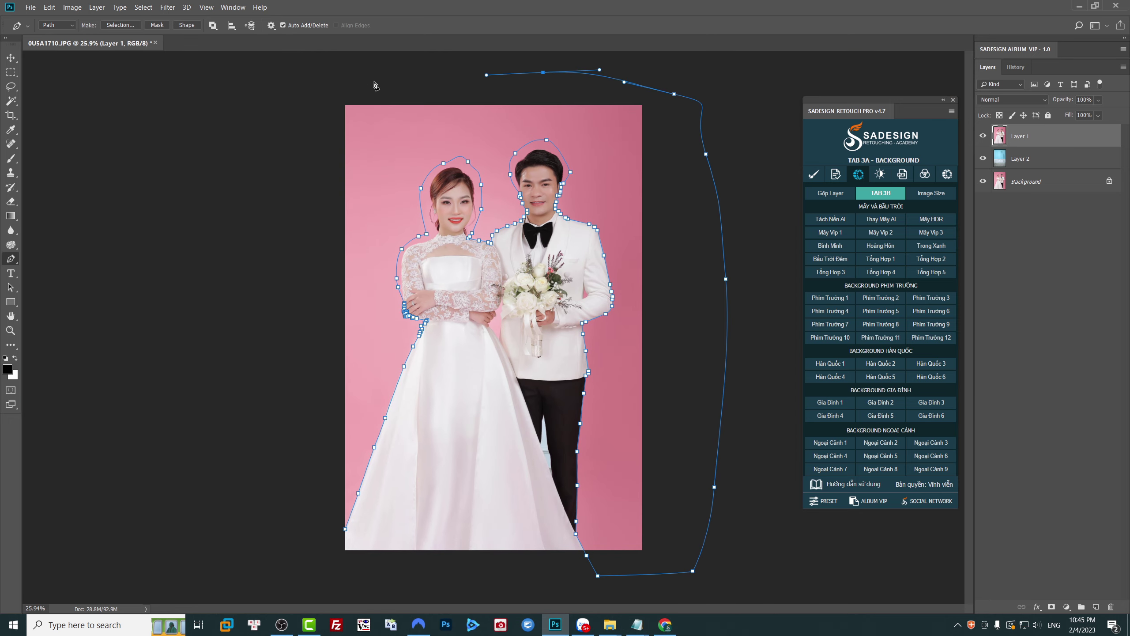
{"action": "left_click", "coordinate": [377, 80]}
{"action": "left_click", "coordinate": [292, 118]}
{"action": "left_click", "coordinate": [262, 198]}
{"action": "left_click", "coordinate": [261, 383]}
{"action": "left_click", "coordinate": [292, 504]}
{"action": "left_click", "coordinate": [312, 523]}
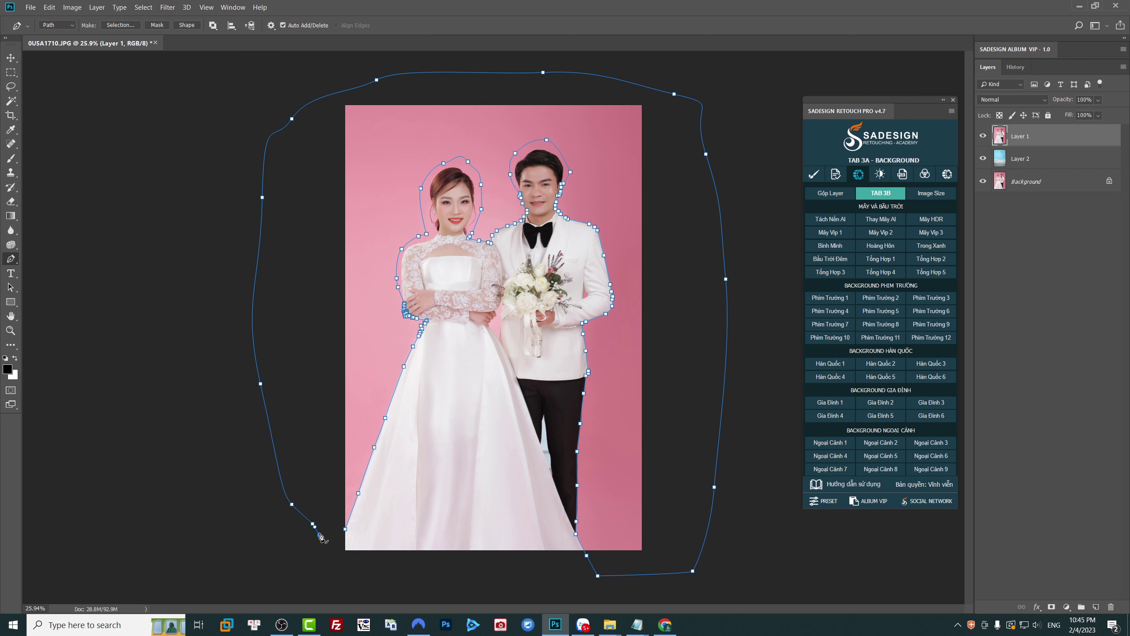
Step: Turn the path into a selection, feather it 0.7 px and delete the pink background
{"action": "key", "text": "ctrl+Return"}
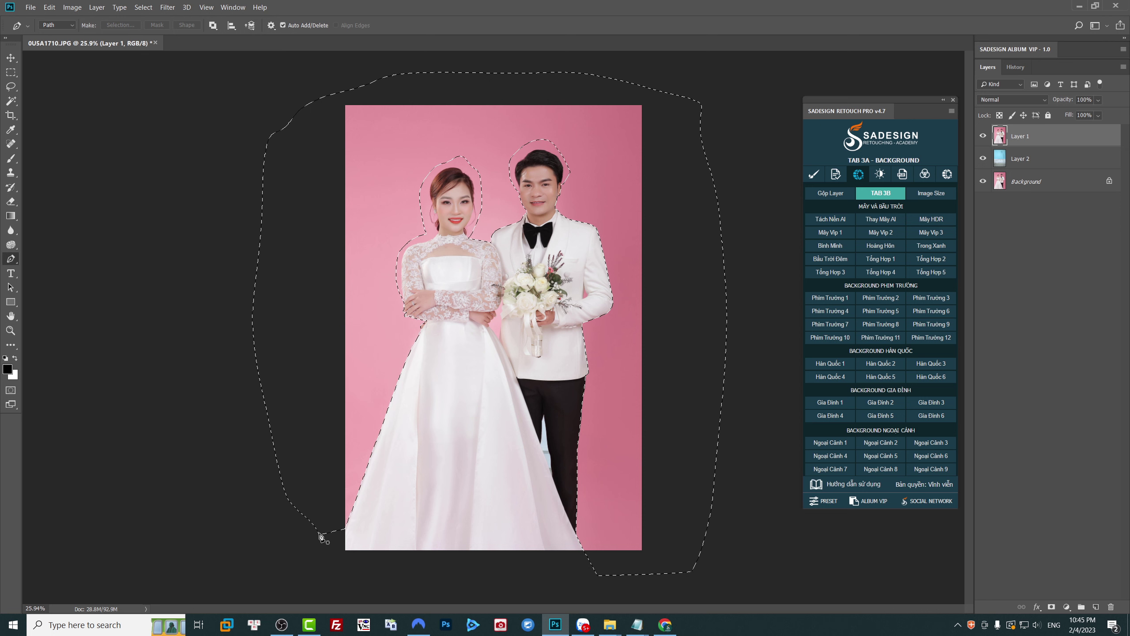
{"action": "key", "text": "shift+F6"}
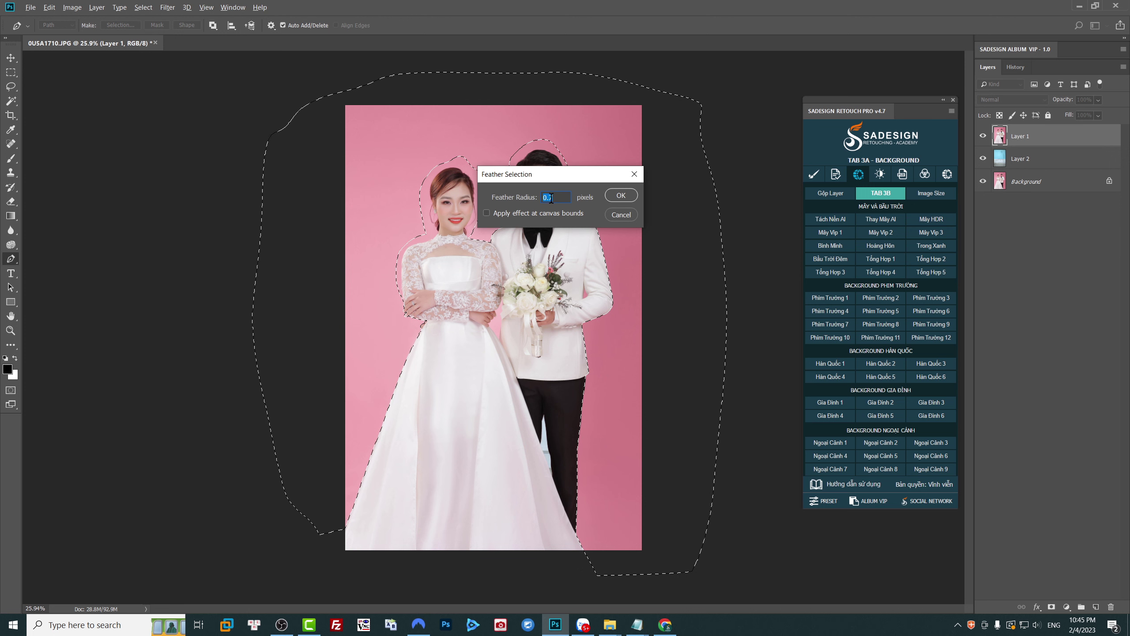
{"action": "key", "text": "Return"}
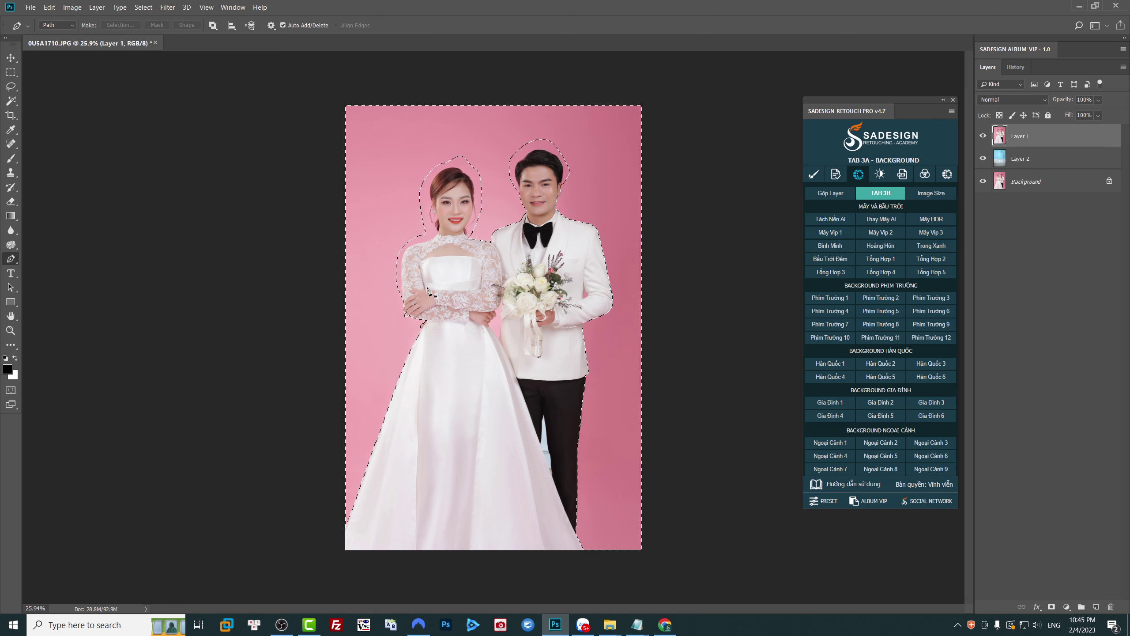
{"action": "left_click", "coordinate": [412, 375]}
{"action": "left_click_drag", "start_coordinate": [412, 376], "coordinate": [463, 392]}
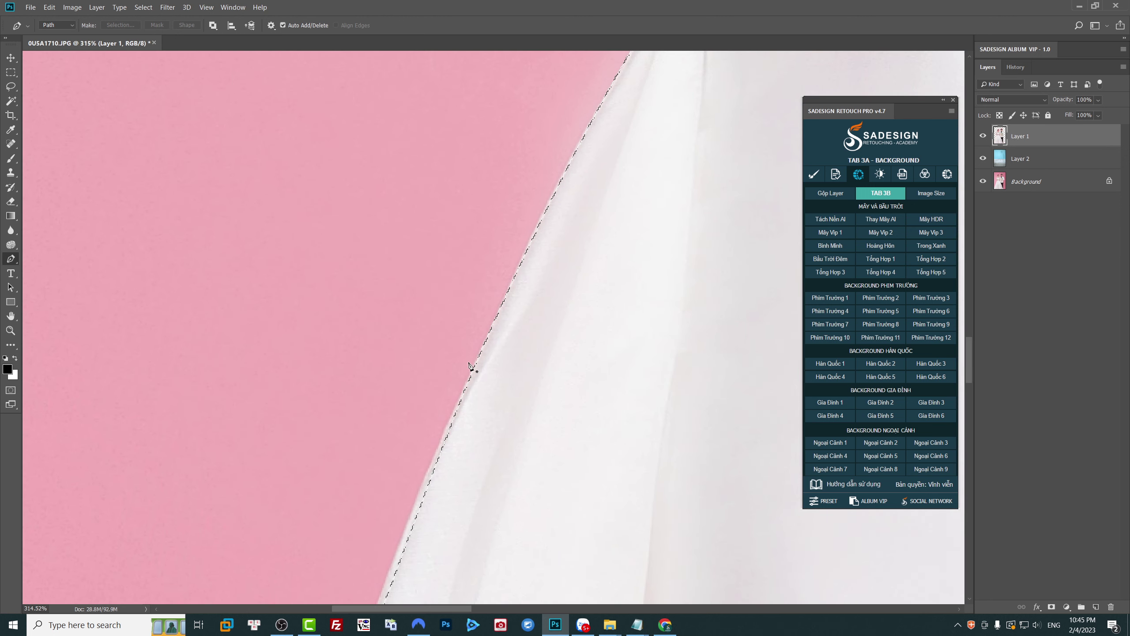
{"action": "key", "text": "Delete"}
Step: Fit the photo on screen, redo the pink background deletion and deselect
{"action": "scroll", "coordinate": [512, 351], "scroll_direction": "up", "scroll_amount": 3}
{"action": "right_click", "coordinate": [533, 314]}
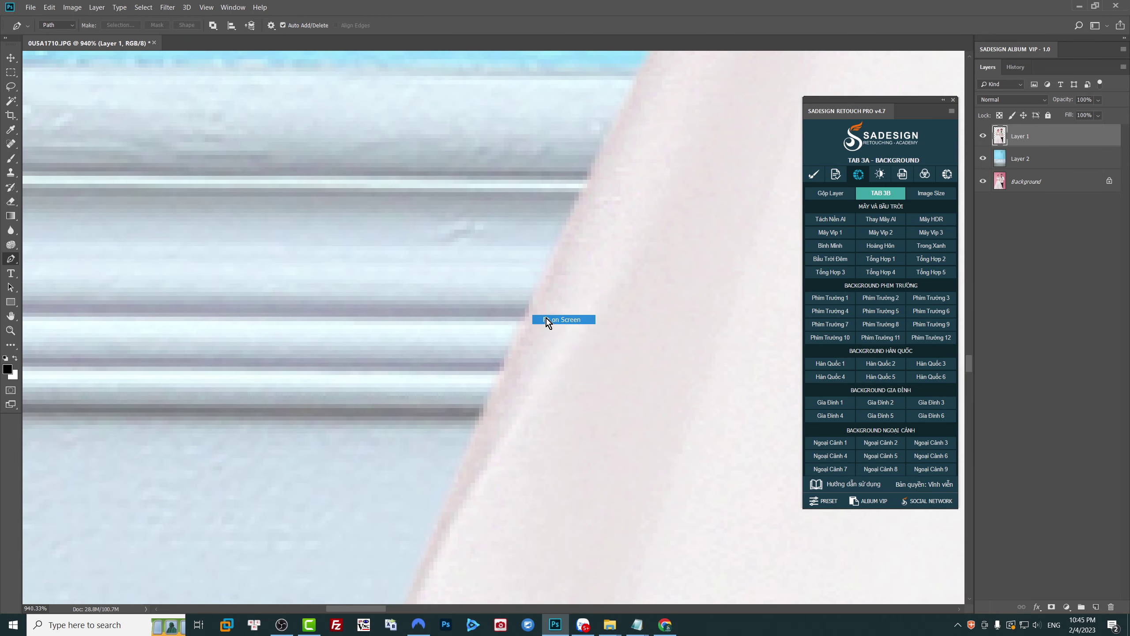
{"action": "left_click", "coordinate": [562, 320]}
{"action": "key", "text": "ctrl+z"}
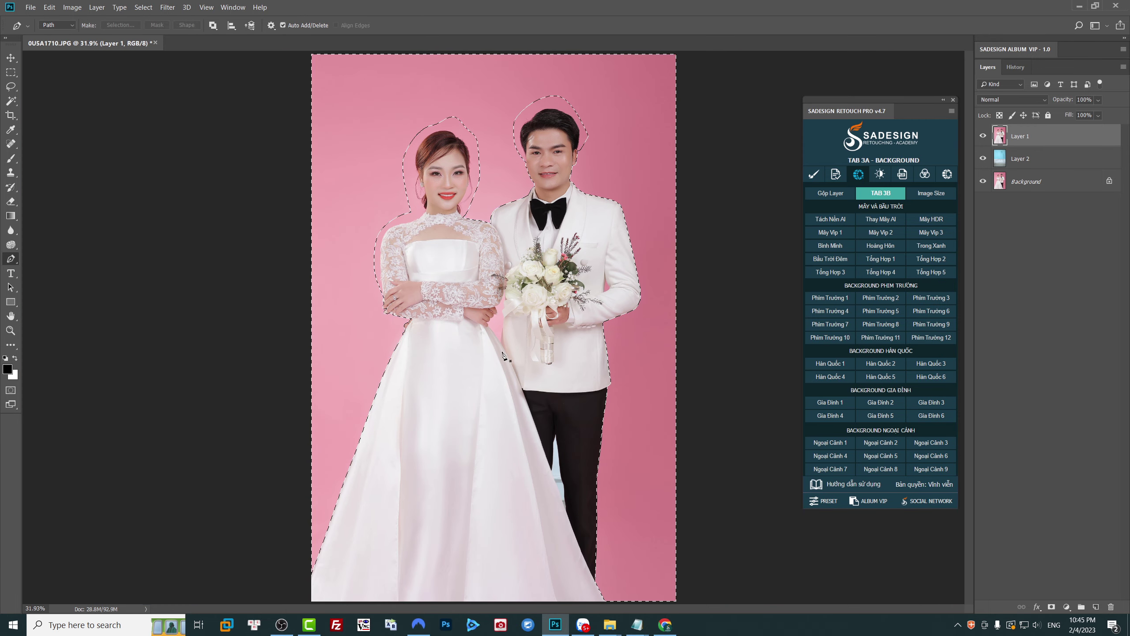
{"action": "key", "text": "Delete"}
{"action": "key", "text": "ctrl+d"}
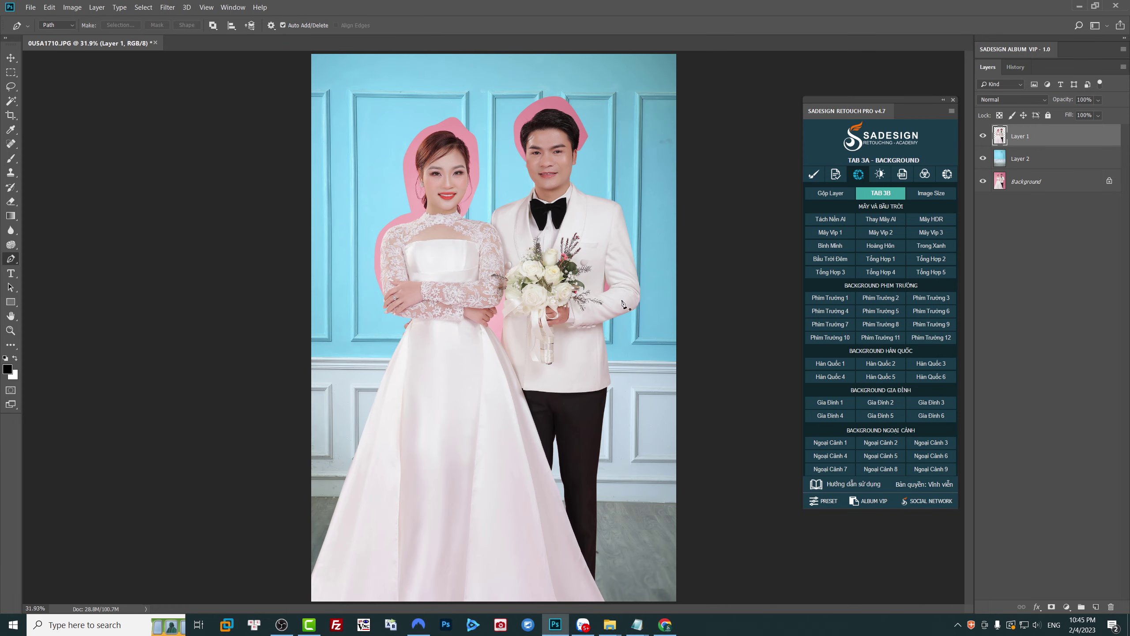
Step: Magic Wand-select the pink triangle beside the groom's sleeve, feather it slightly and delete it
{"action": "scroll", "coordinate": [623, 305], "scroll_direction": "up", "scroll_amount": 10}
{"action": "key", "text": "w"}
{"action": "left_click", "coordinate": [508, 311]}
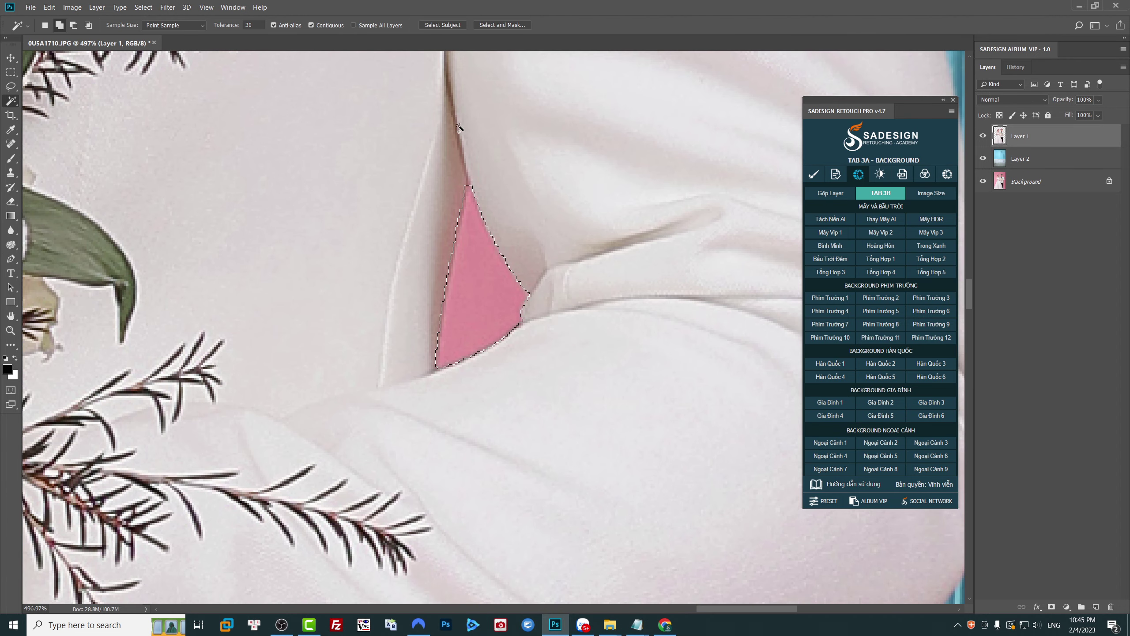
{"action": "key", "text": "ctrl+d"}
{"action": "right_click", "coordinate": [11, 102]}
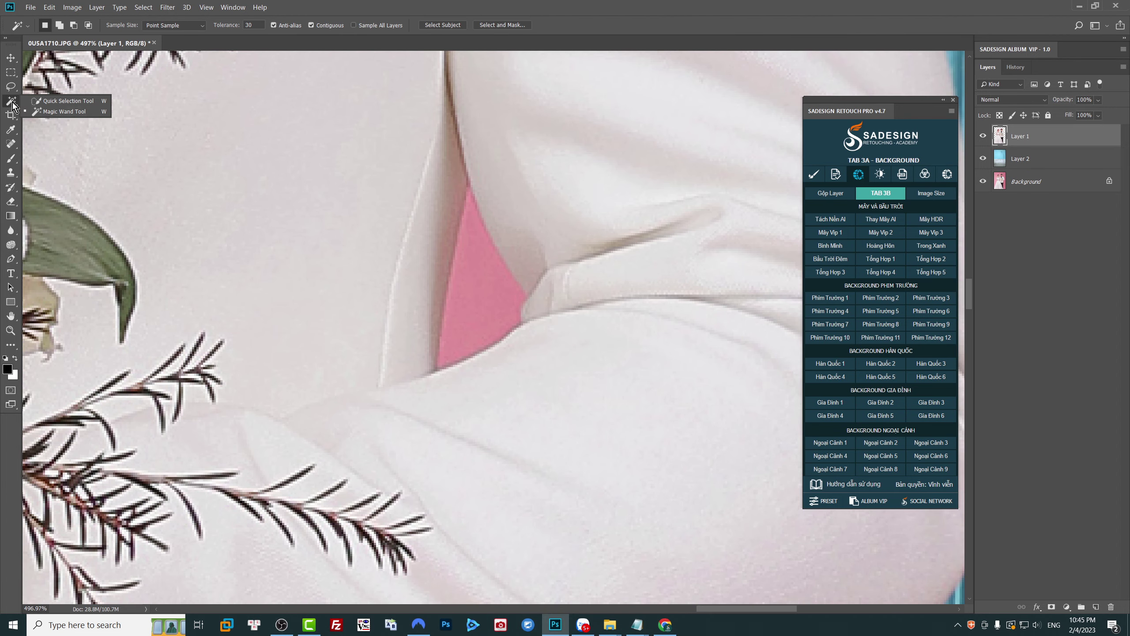
{"action": "left_click", "coordinate": [67, 113]}
{"action": "left_click", "coordinate": [475, 285]}
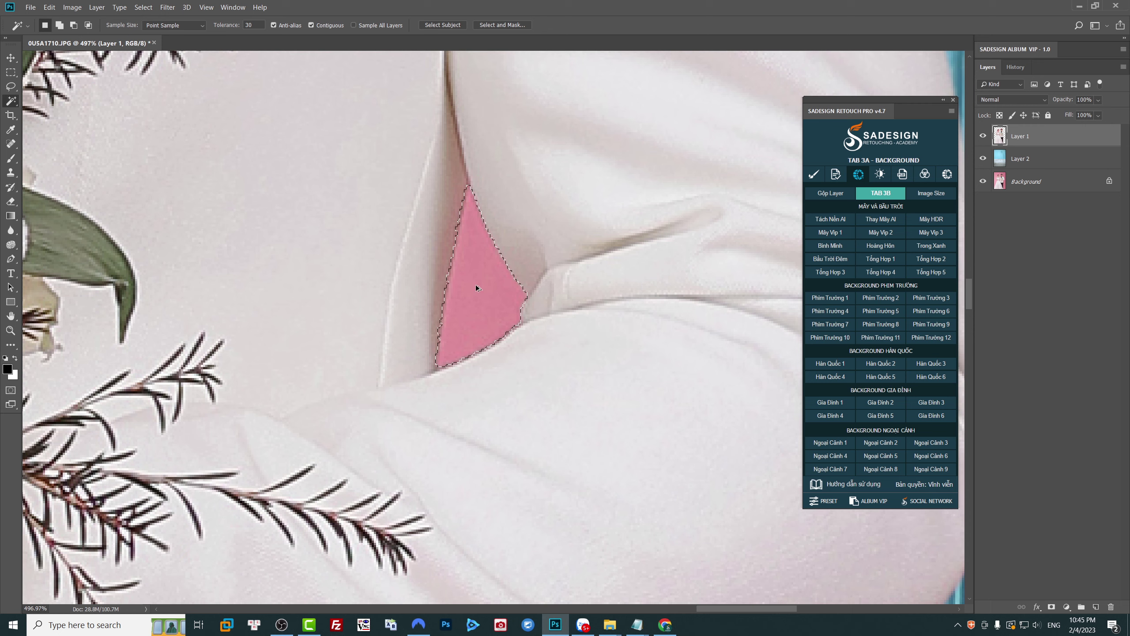
{"action": "key", "text": "shift+F6"}
{"action": "key", "text": "Return"}
{"action": "key", "text": "Delete"}
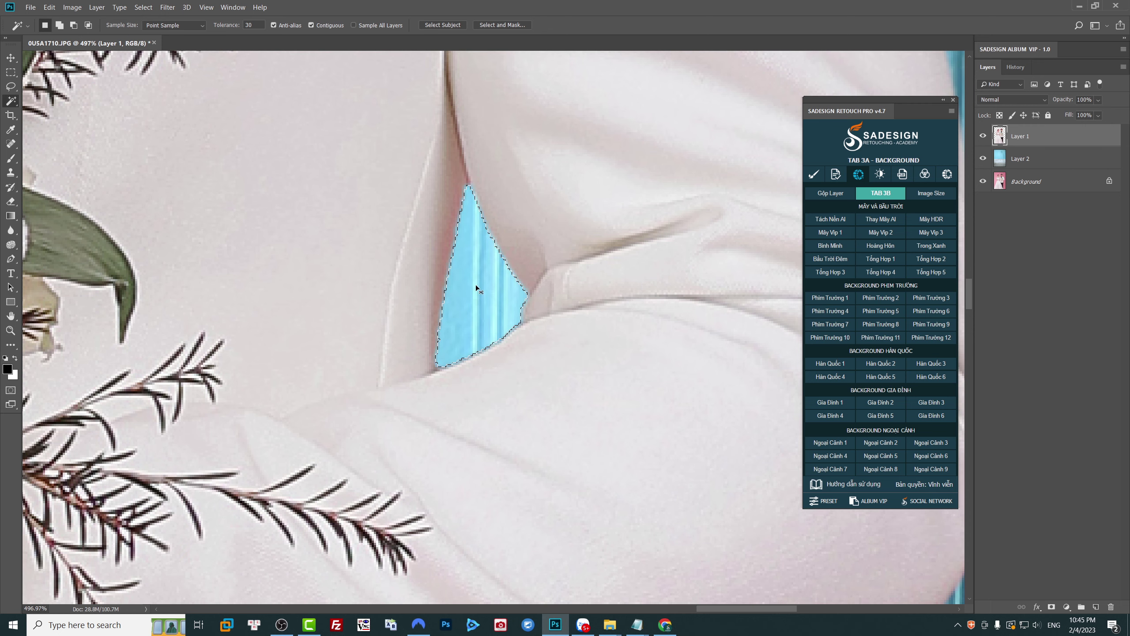
Step: Fit the photo on screen and select the pink area beside the bride's hand
{"action": "key", "text": "ctrl+0"}
{"action": "scroll", "coordinate": [481, 316], "scroll_direction": "up", "scroll_amount": 5}
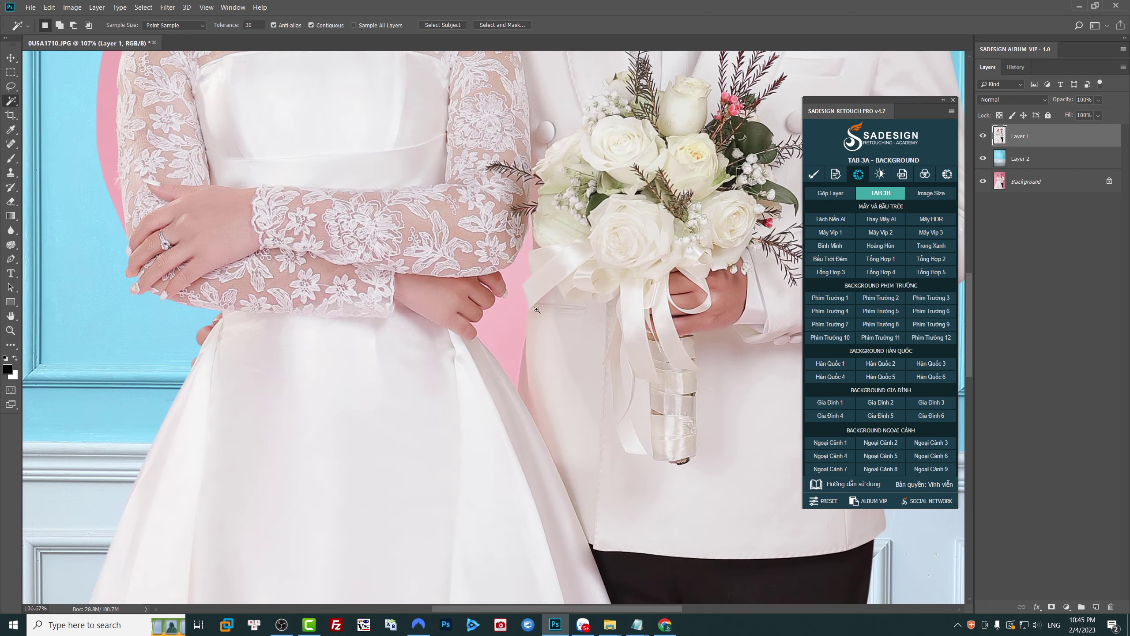
{"action": "scroll", "coordinate": [481, 316], "scroll_direction": "up", "scroll_amount": 5}
{"action": "left_click", "coordinate": [506, 365]}
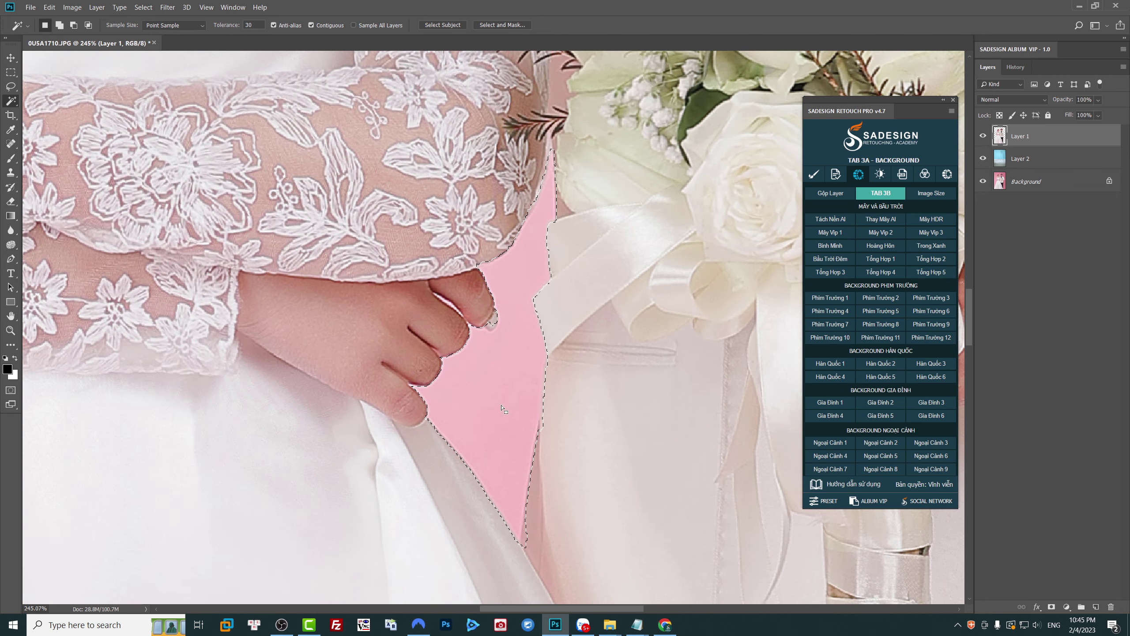
{"action": "scroll", "coordinate": [529, 428], "scroll_direction": "up", "scroll_amount": 3}
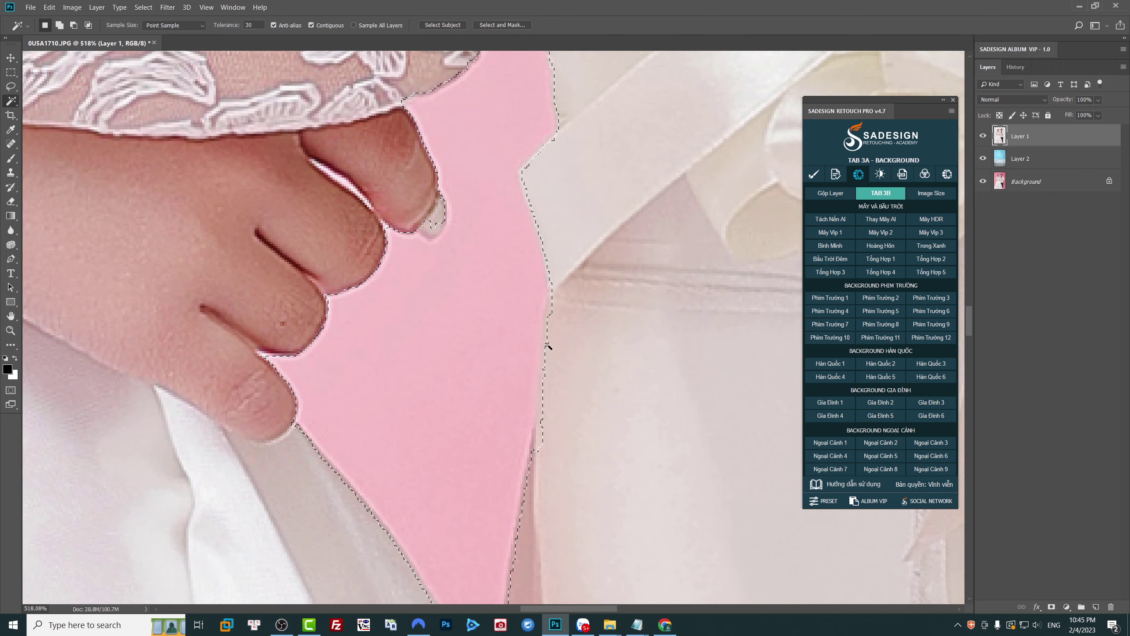
Step: Trace a Pen path loop along the jacket edge next to the bride's hand
{"action": "key", "text": "p"}
{"action": "left_click", "coordinate": [550, 280]}
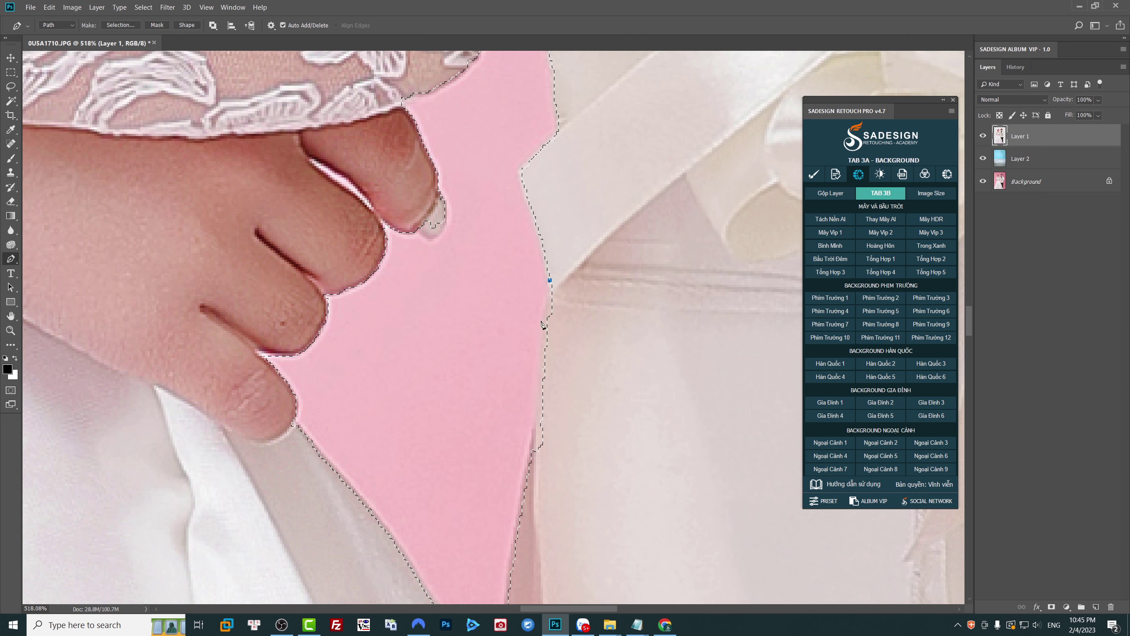
{"action": "left_click", "coordinate": [536, 421]}
{"action": "left_click_drag", "start_coordinate": [532, 452], "coordinate": [529, 464]}
{"action": "scroll", "coordinate": [539, 484], "scroll_direction": "down", "scroll_amount": 5}
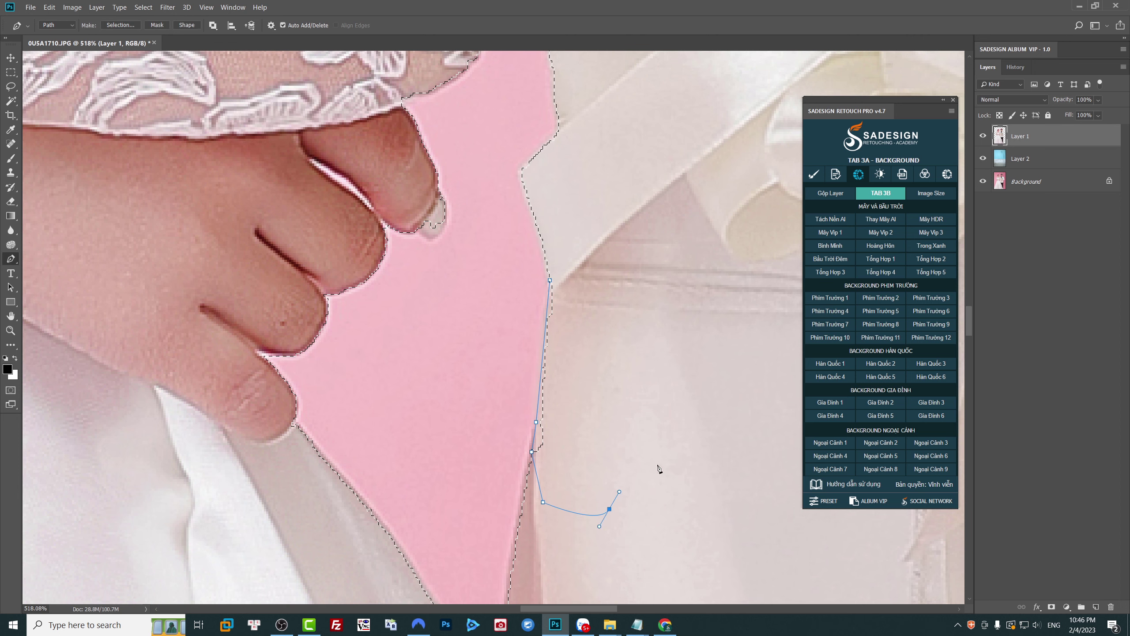
{"action": "left_click", "coordinate": [658, 469]}
{"action": "left_click", "coordinate": [632, 401]}
{"action": "left_click", "coordinate": [598, 255]}
{"action": "scroll", "coordinate": [597, 256], "scroll_direction": "down", "scroll_amount": 2}
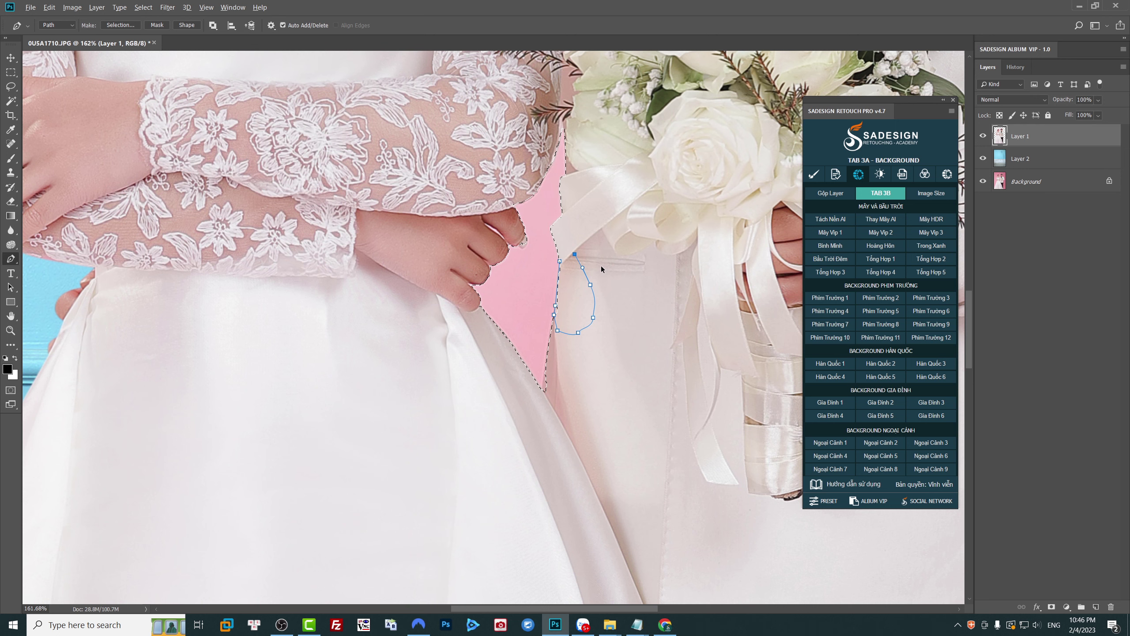
{"action": "key", "text": "Escape"}
Step: Subtract the bride's fingernail from the pink selection with the Lasso tool
{"action": "scroll", "coordinate": [600, 311], "scroll_direction": "up", "scroll_amount": 3}
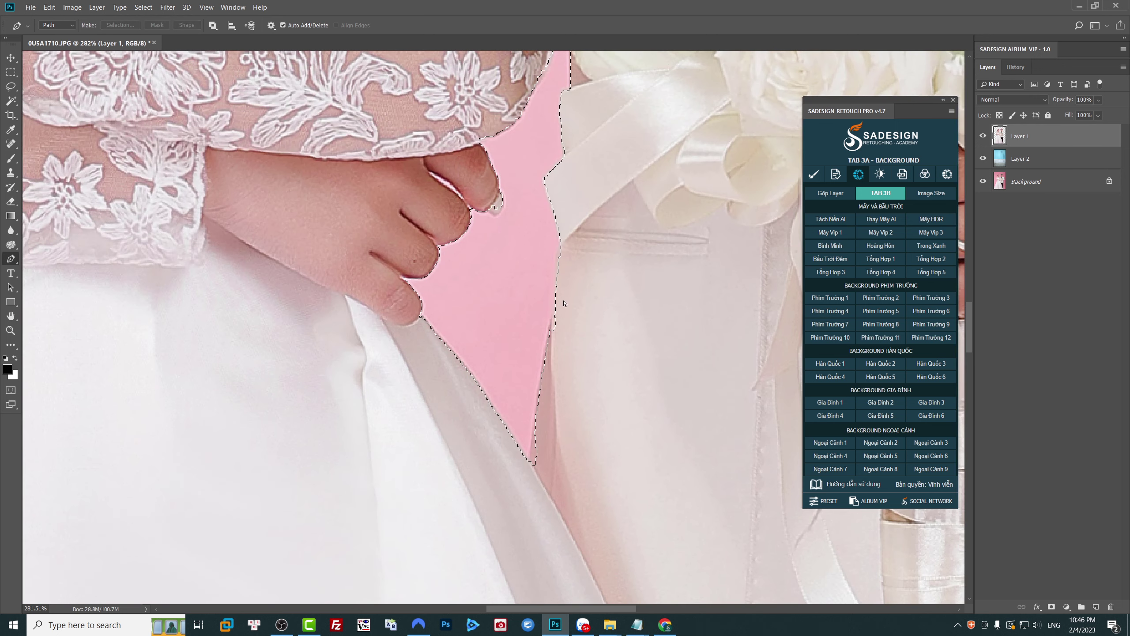
{"action": "scroll", "coordinate": [529, 240], "scroll_direction": "up", "scroll_amount": 2}
{"action": "scroll", "coordinate": [475, 236], "scroll_direction": "up", "scroll_amount": 2}
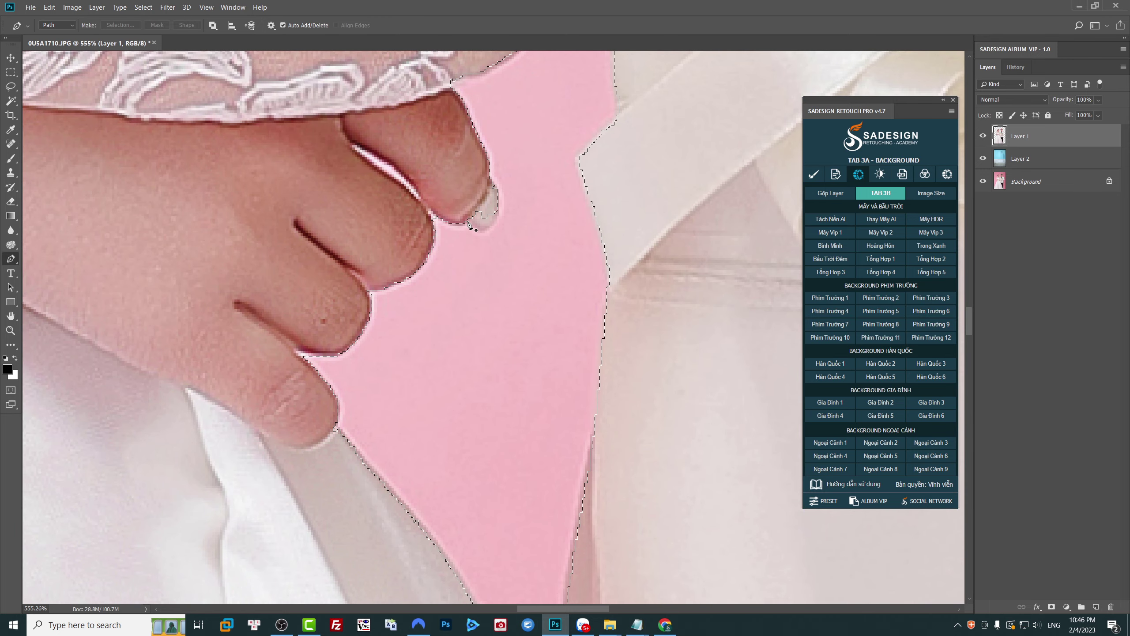
{"action": "left_click", "coordinate": [11, 87]}
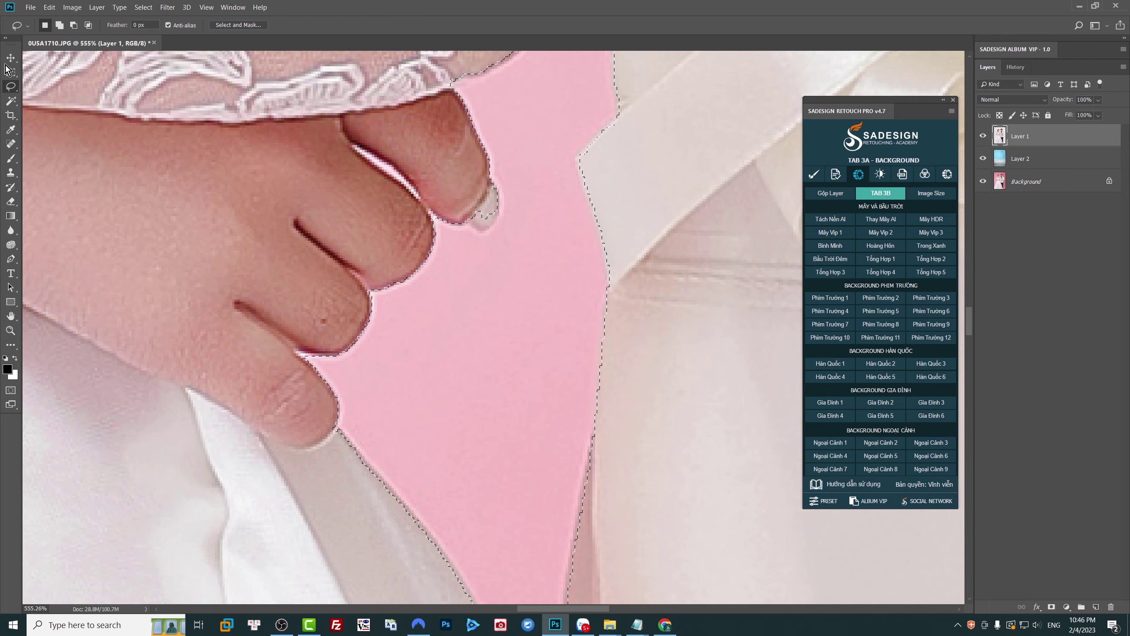
{"action": "right_click", "coordinate": [11, 87]}
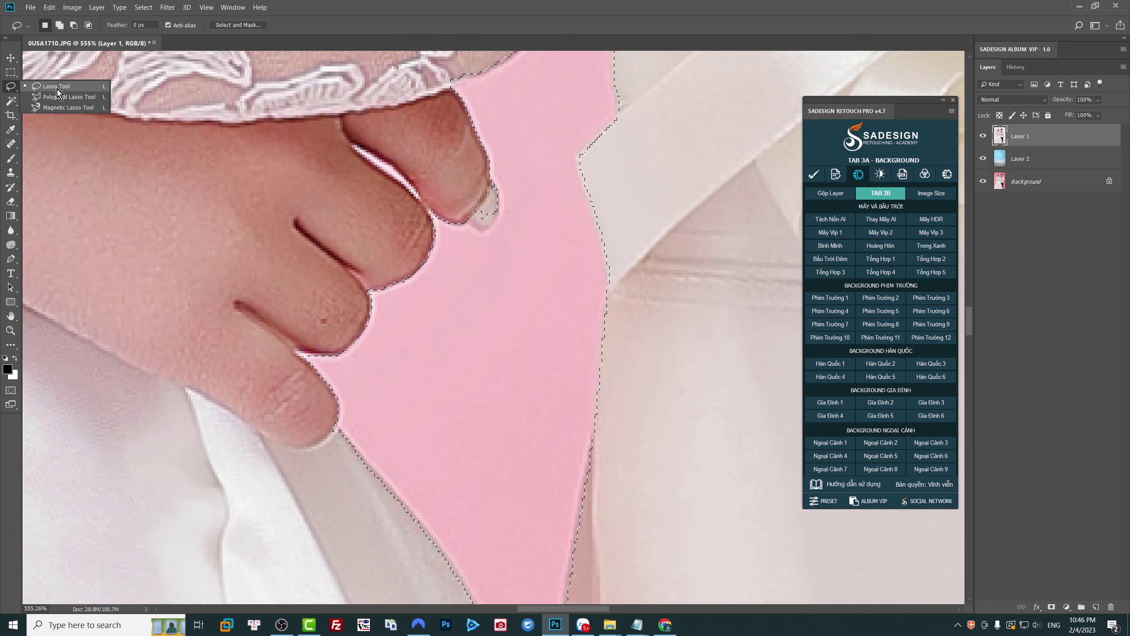
{"action": "left_click", "coordinate": [57, 87]}
{"action": "key", "text": "alt"}
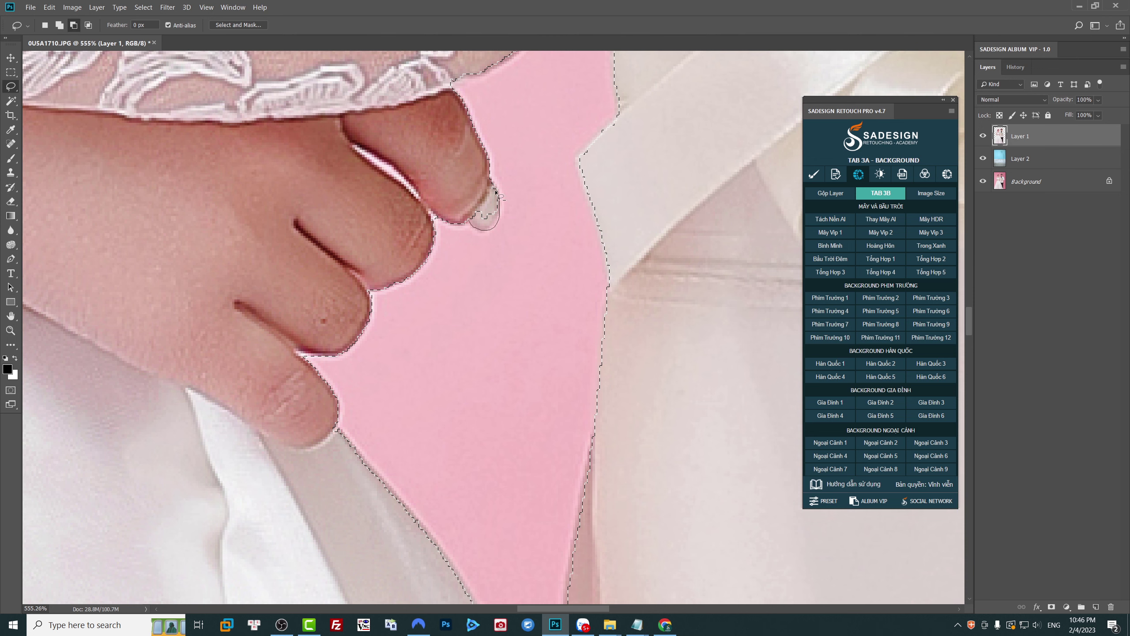
{"action": "left_click_drag", "start_coordinate": [500, 196], "coordinate": [493, 186]}
{"action": "left_click_drag", "start_coordinate": [518, 49], "coordinate": [485, 289]}
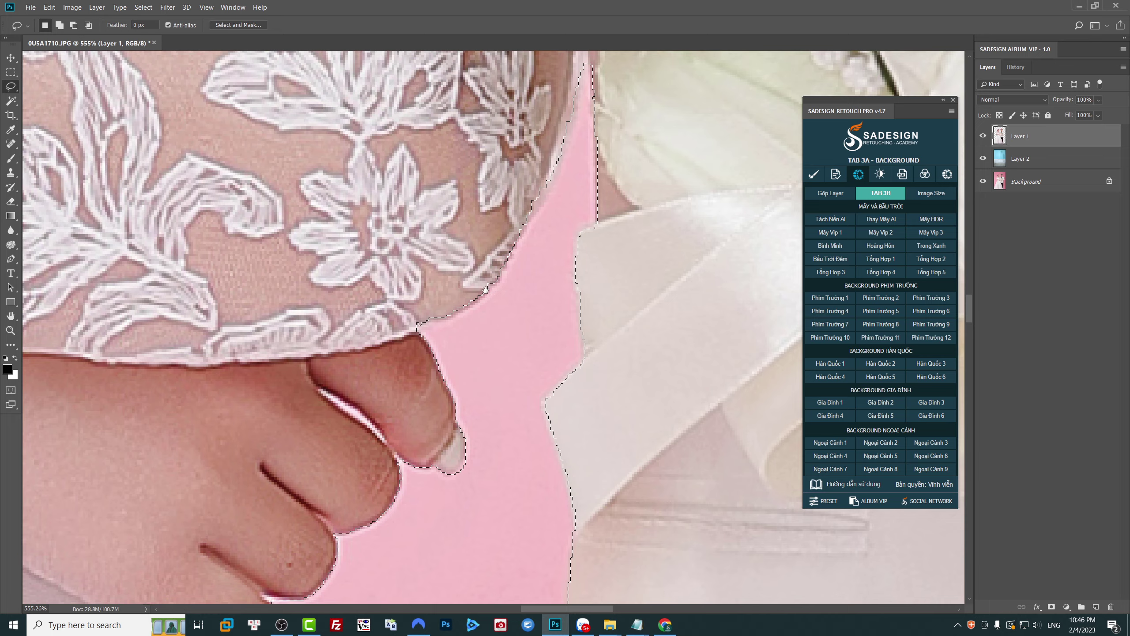
{"action": "scroll", "coordinate": [485, 289], "scroll_direction": "down", "scroll_amount": 5}
{"action": "left_click_drag", "start_coordinate": [534, 178], "coordinate": [539, 216]}
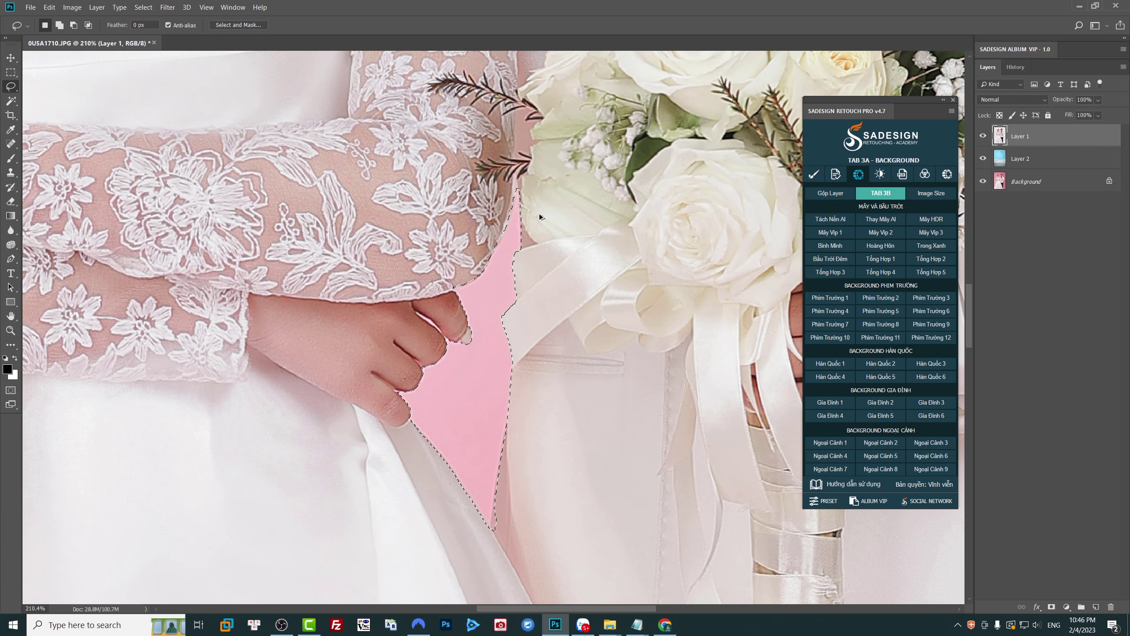
Step: Feather the selection and delete the pink beside the bride's fingers
{"action": "key", "text": "shift+F6"}
{"action": "key", "text": "Return"}
{"action": "key", "text": "Delete"}
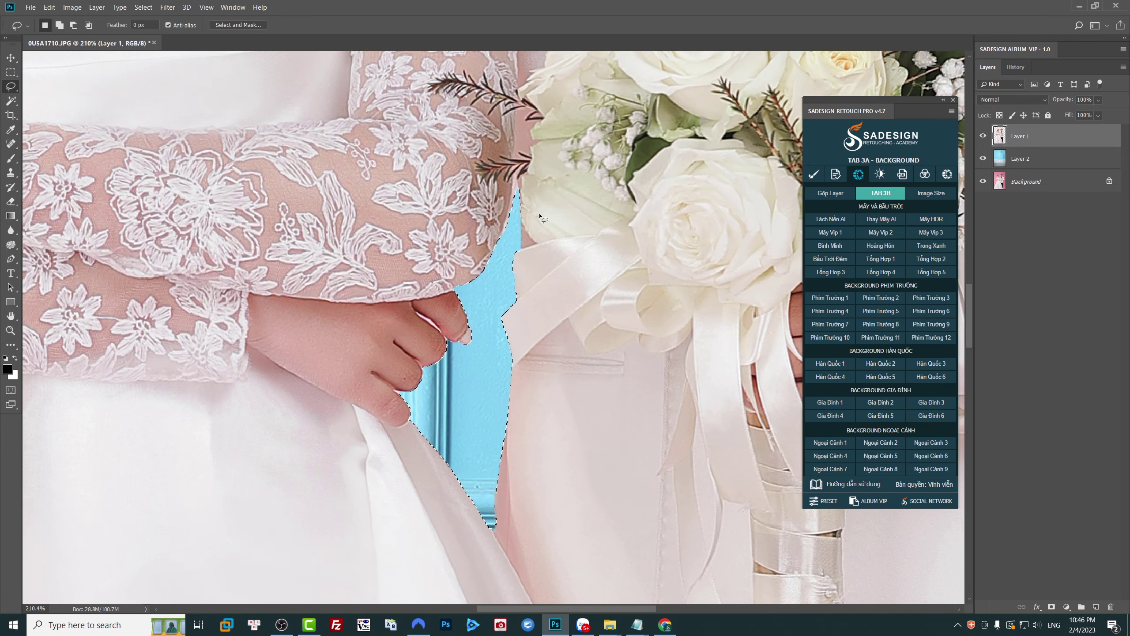
{"action": "scroll", "coordinate": [497, 313], "scroll_direction": "up", "scroll_amount": 2}
{"action": "scroll", "coordinate": [497, 312], "scroll_direction": "up", "scroll_amount": 2}
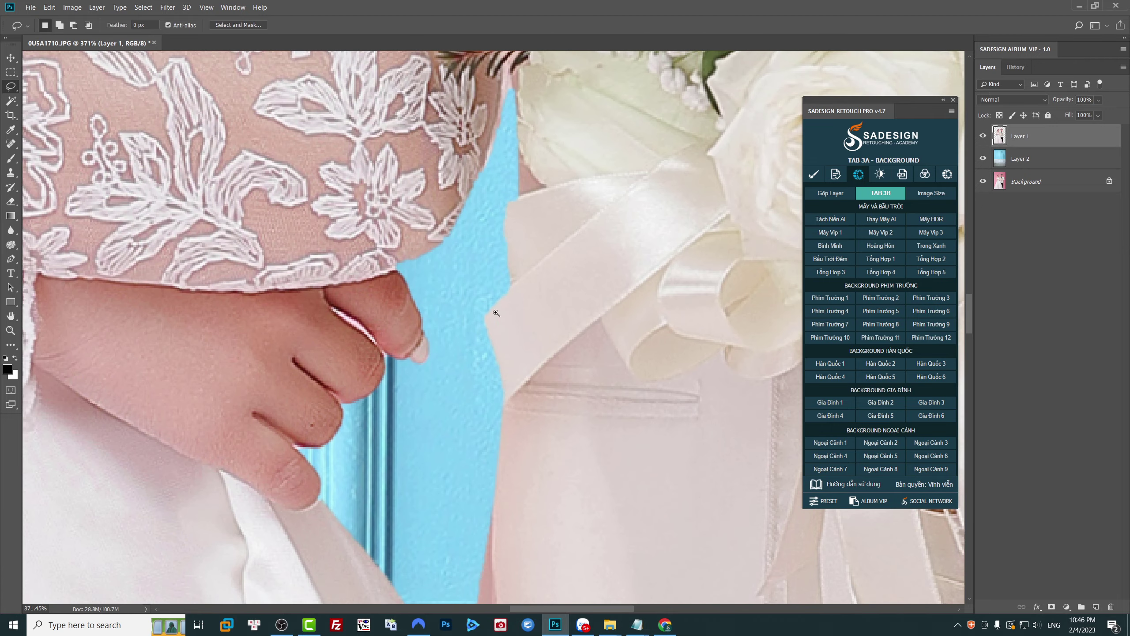
Step: Pen-trace the finger edge, convert it to a selection and fit the photo in view
{"action": "key", "text": "p"}
{"action": "scroll", "coordinate": [352, 335], "scroll_direction": "up", "scroll_amount": 5}
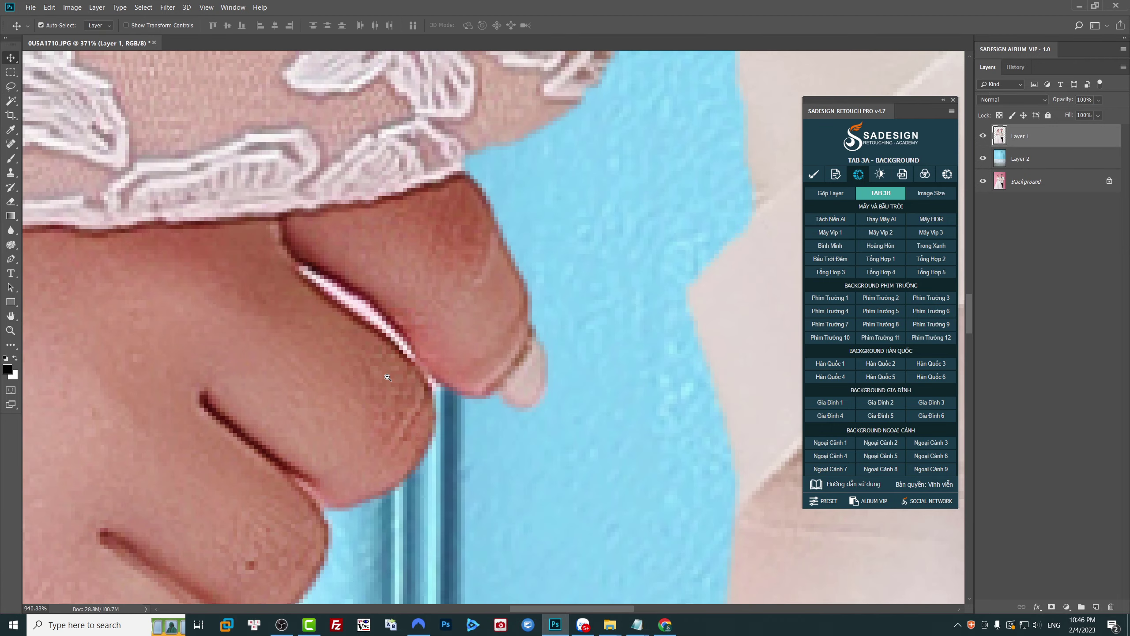
{"action": "left_click", "coordinate": [299, 267]}
{"action": "left_click", "coordinate": [385, 338]}
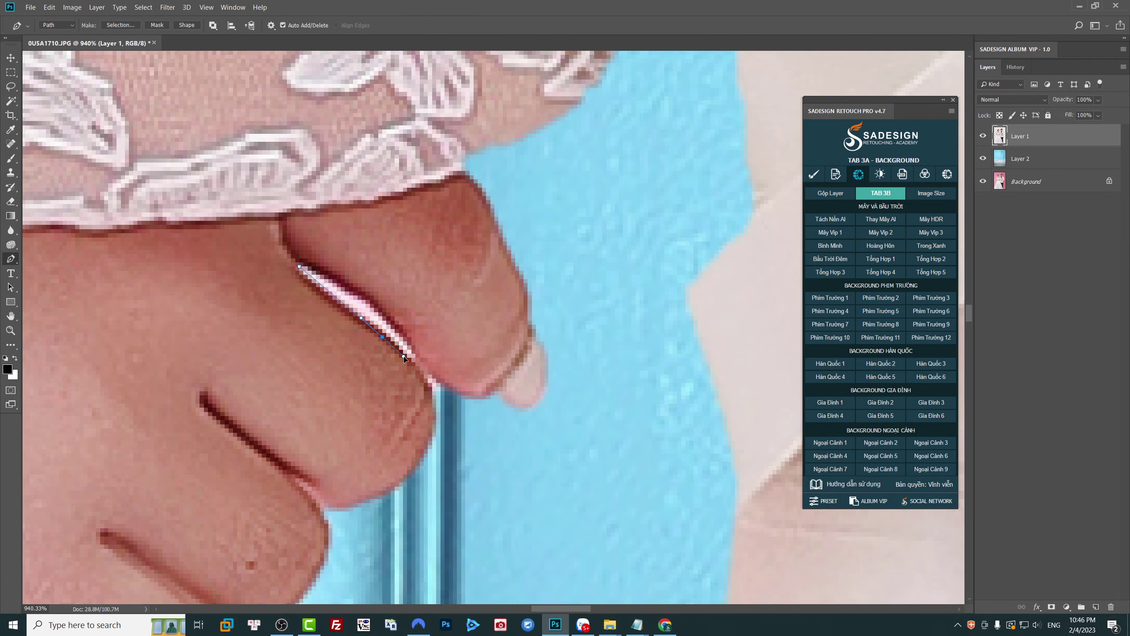
{"action": "left_click_drag", "start_coordinate": [438, 398], "coordinate": [463, 417]}
{"action": "mouse_move", "coordinate": [387, 320]}
{"action": "left_mouse_down"}
{"action": "mouse_move", "coordinate": [368, 293]}
{"action": "mouse_move", "coordinate": [305, 260]}
{"action": "left_mouse_up"}
{"action": "key", "text": "ctrl+Return"}
{"action": "key", "text": "Return"}
{"action": "key", "text": "ctrl+0"}
Step: Lasso the pink beside the bride's arm, excluding her head from the selection
{"action": "key", "text": "v"}
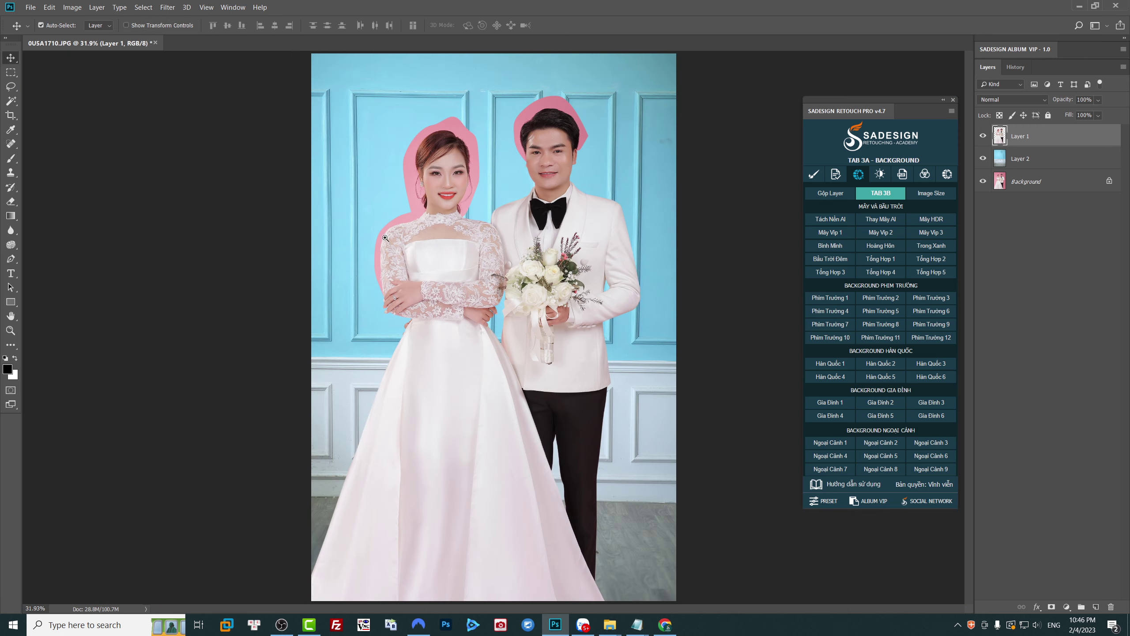
{"action": "left_click_drag", "start_coordinate": [386, 238], "coordinate": [416, 336]}
{"action": "key", "text": "w"}
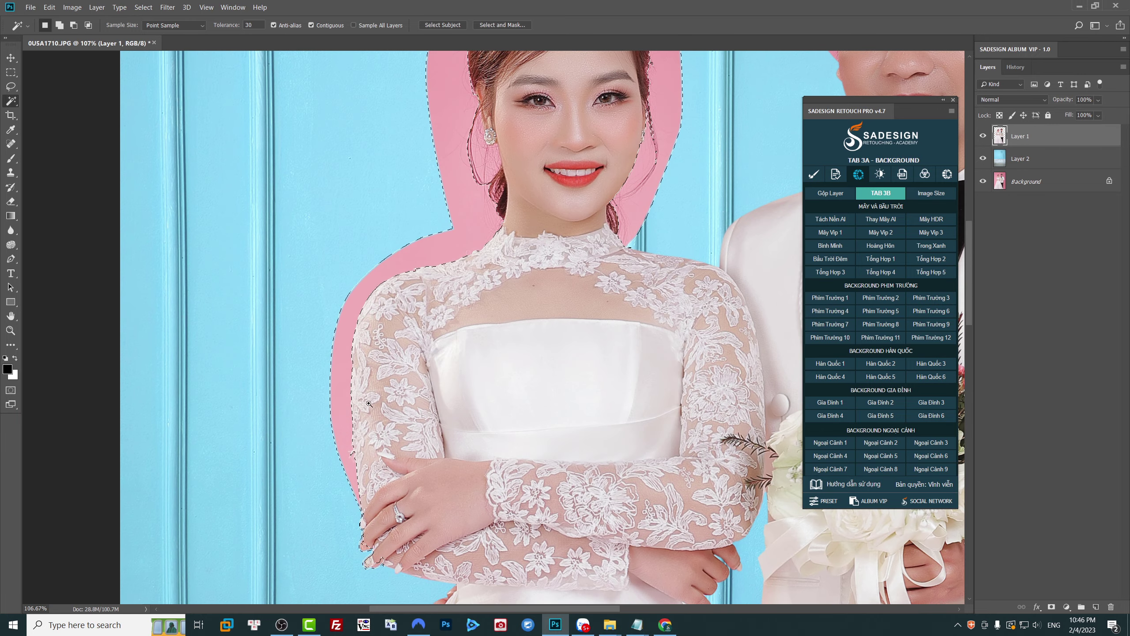
{"action": "key", "text": "l"}
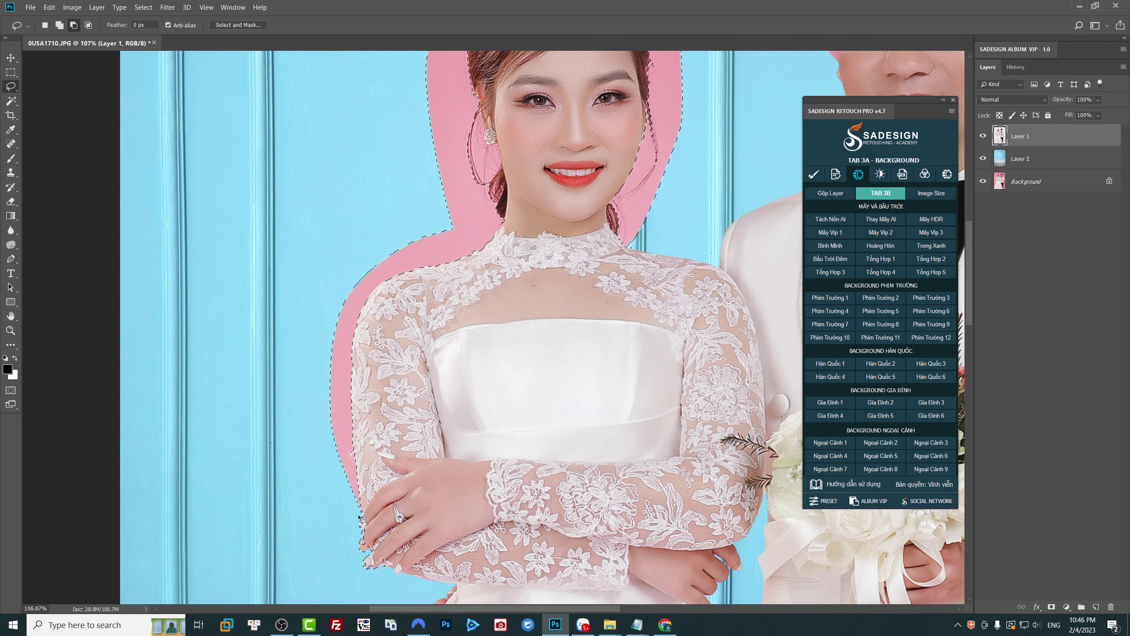
{"action": "left_click_drag", "start_coordinate": [359, 518], "coordinate": [309, 532]}
{"action": "scroll", "coordinate": [396, 376], "scroll_direction": "up", "scroll_amount": 5}
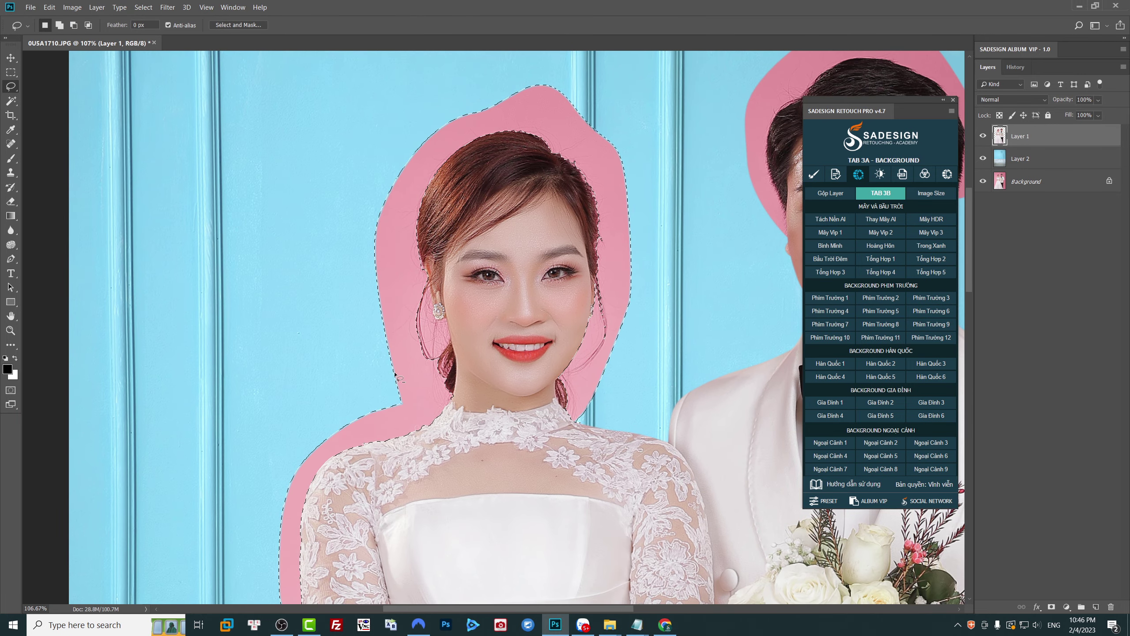
{"action": "mouse_move", "coordinate": [396, 376]}
{"action": "left_mouse_down"}
{"action": "mouse_move", "coordinate": [380, 355]}
{"action": "mouse_move", "coordinate": [386, 382]}
{"action": "left_mouse_up"}
Step: Feather the selection by 0.7 px and delete the pink along the bride's arm
{"action": "key", "text": "ctrl+0"}
{"action": "key", "text": "shift+F6"}
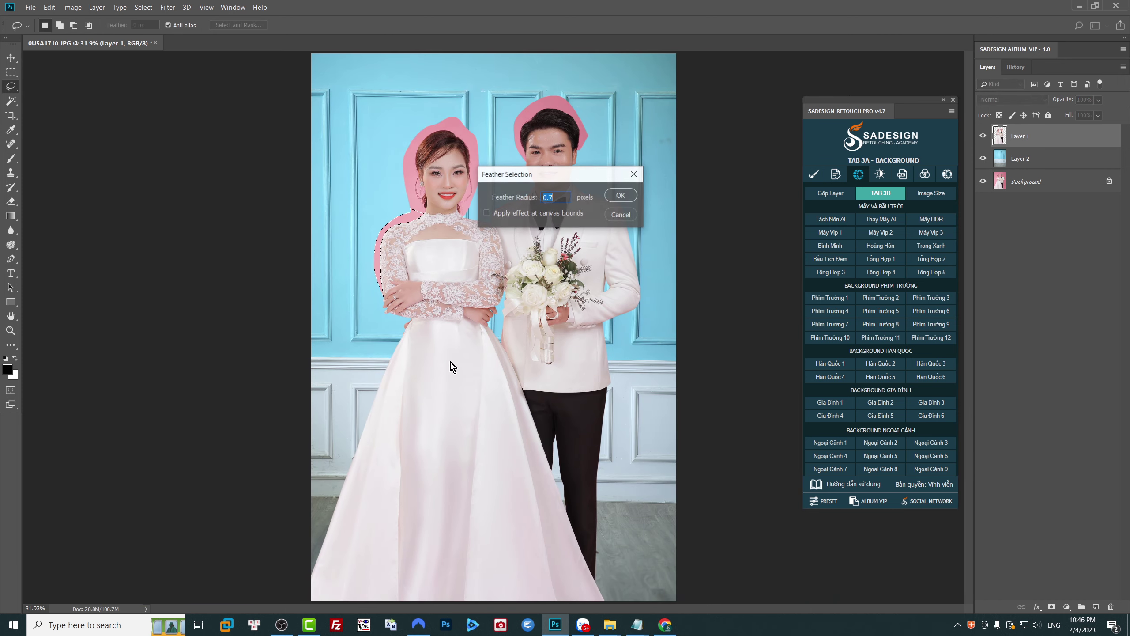
{"action": "key", "text": "Return"}
{"action": "scroll", "coordinate": [472, 200], "scroll_direction": "up", "scroll_amount": 5}
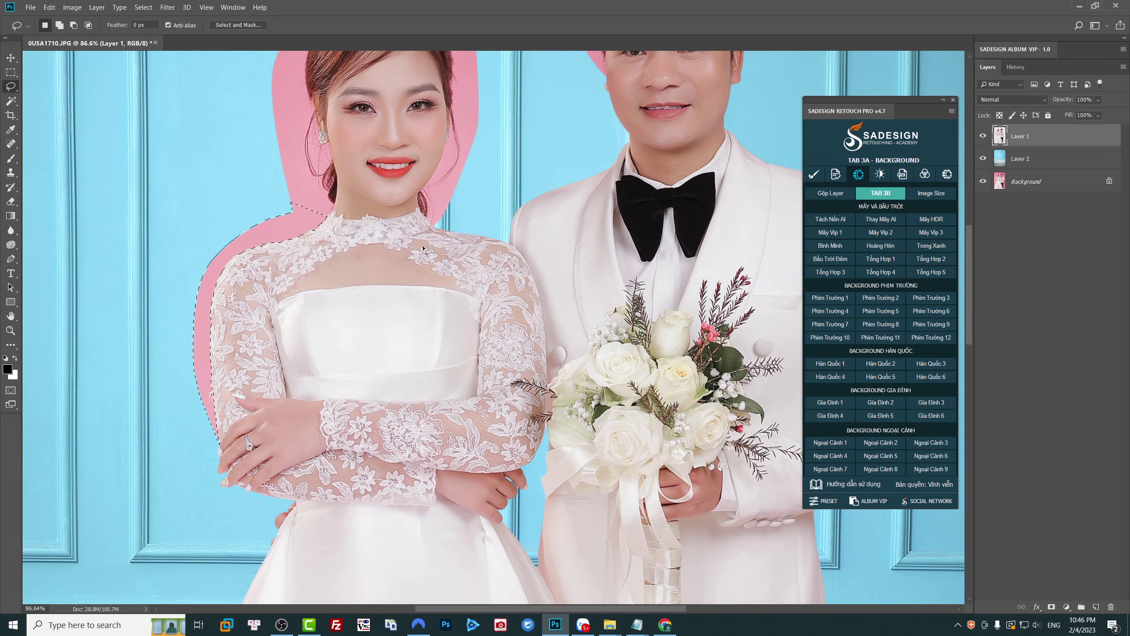
{"action": "key", "text": "Delete"}
{"action": "scroll", "coordinate": [209, 296], "scroll_direction": "up", "scroll_amount": 2}
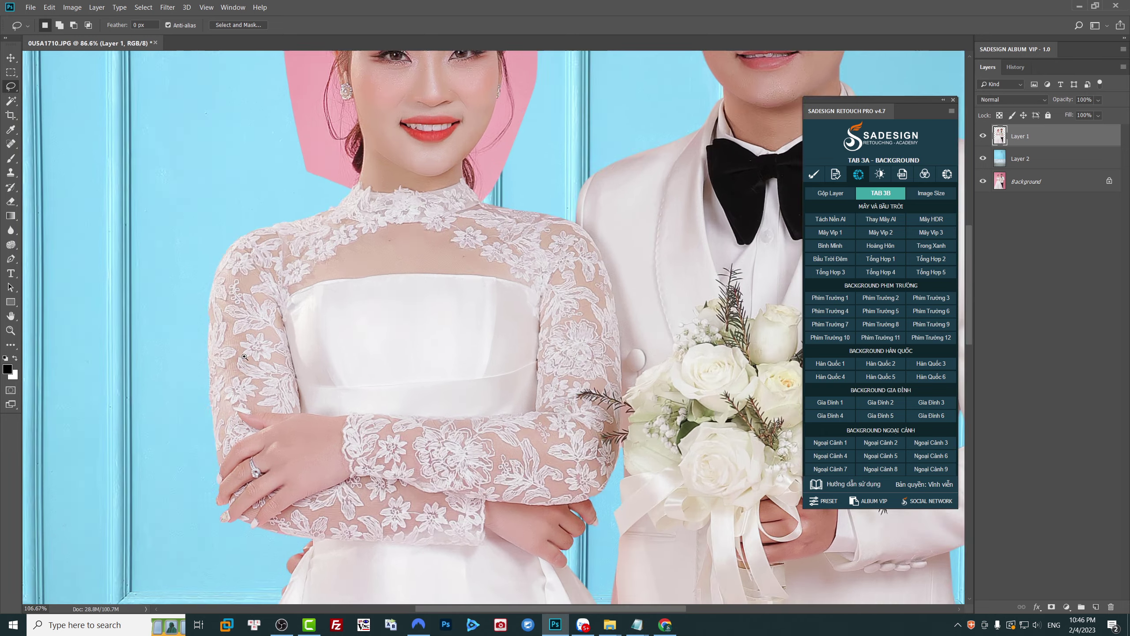
{"action": "scroll", "coordinate": [209, 296], "scroll_direction": "up", "scroll_amount": 2}
{"action": "scroll", "coordinate": [239, 286], "scroll_direction": "up", "scroll_amount": 1}
{"action": "scroll", "coordinate": [239, 285], "scroll_direction": "down", "scroll_amount": 3}
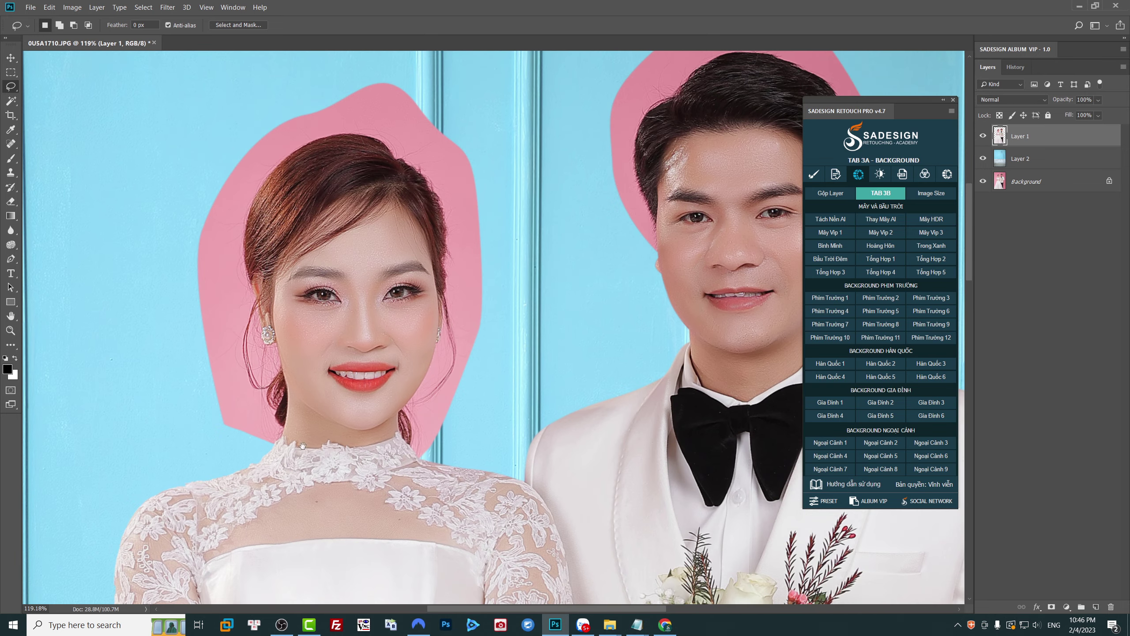
Step: Fit the whole photo on screen
{"action": "key", "text": "v"}
{"action": "right_click", "coordinate": [437, 290]}
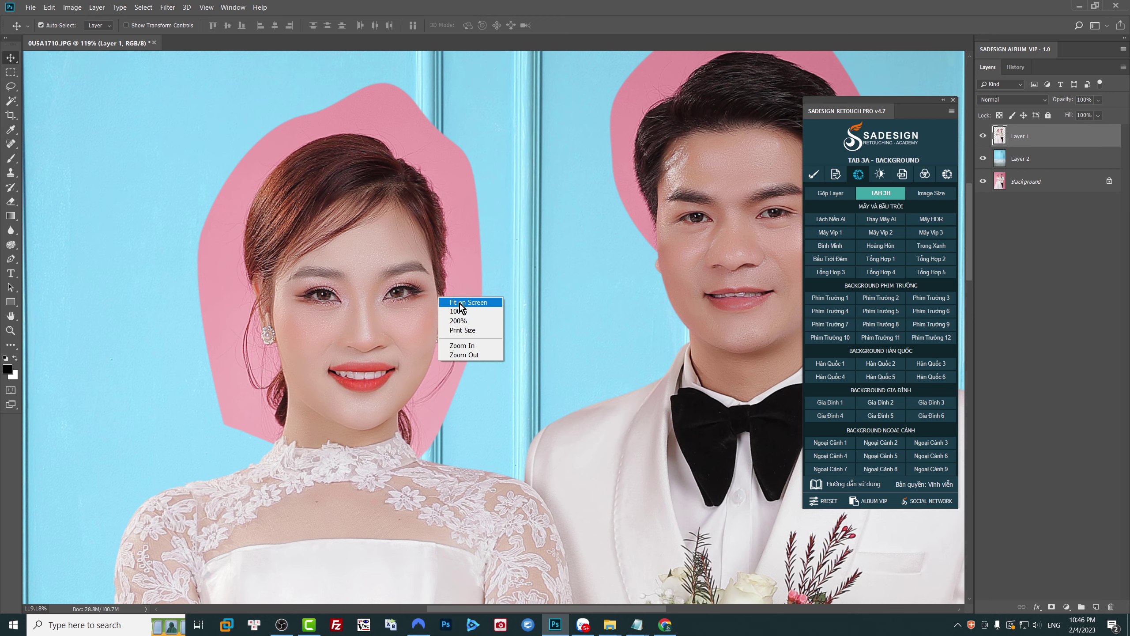
{"action": "left_click", "coordinate": [449, 298]}
{"action": "scroll", "coordinate": [562, 164], "scroll_direction": "up", "scroll_amount": 3}
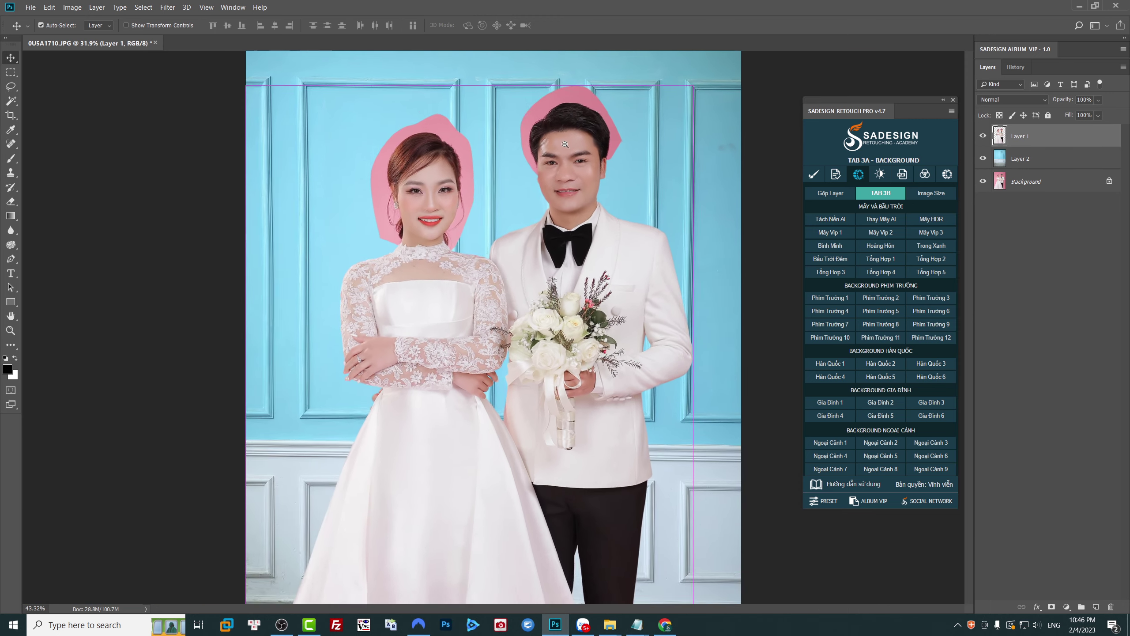
{"action": "scroll", "coordinate": [571, 177], "scroll_direction": "up", "scroll_amount": 2}
{"action": "scroll", "coordinate": [529, 295], "scroll_direction": "up", "scroll_amount": 1}
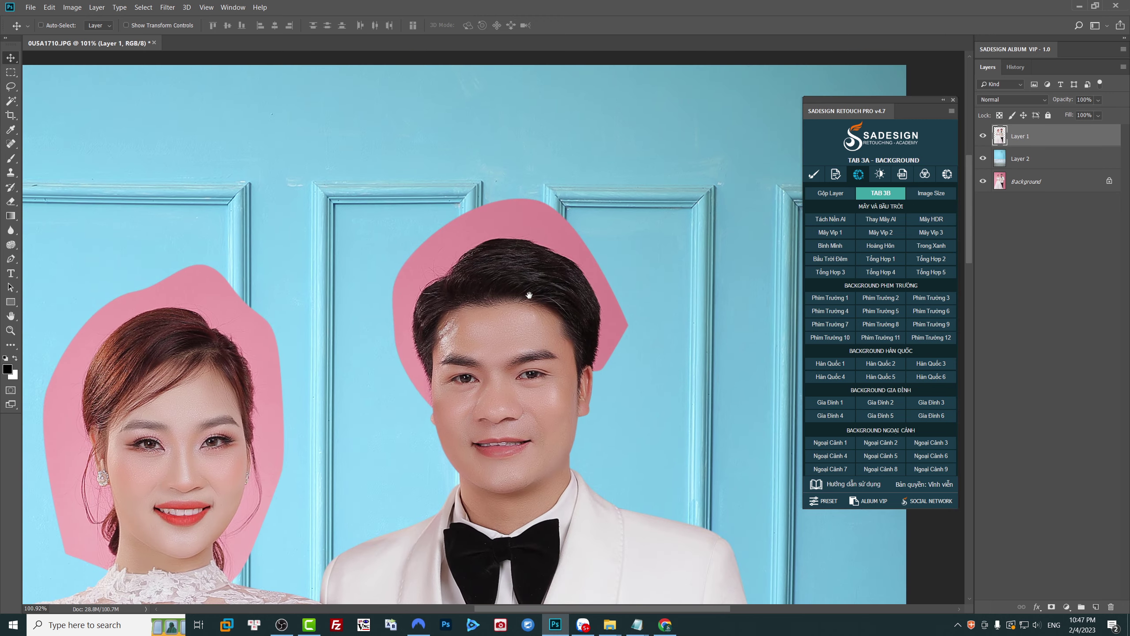
Step: Copy a rectangle around the groom's head onto a new Layer 3
{"action": "key", "text": "m"}
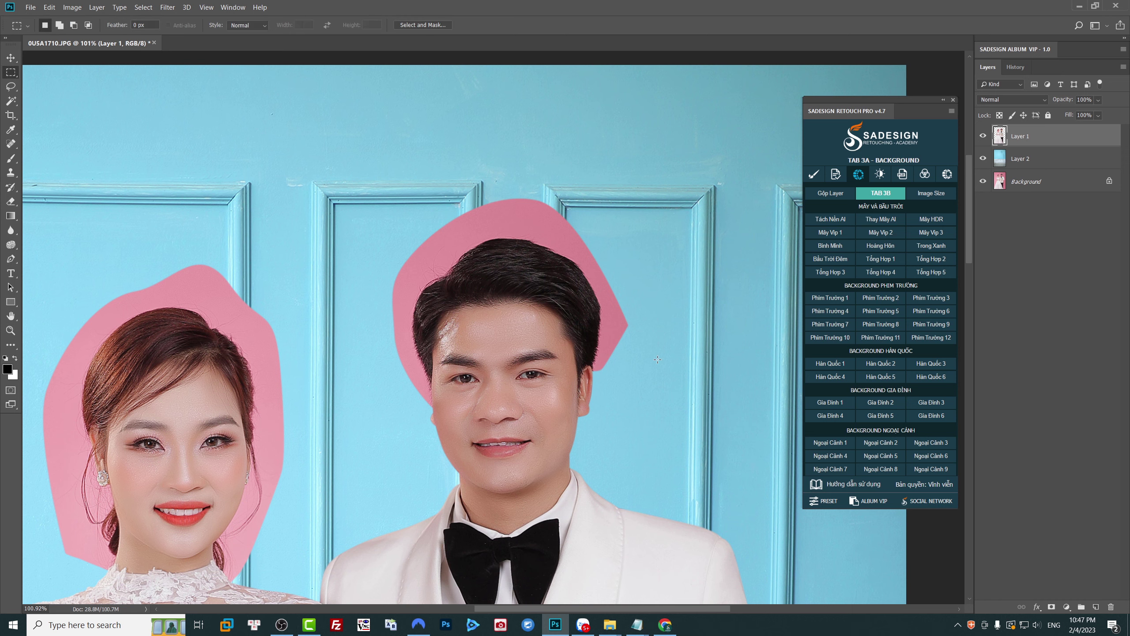
{"action": "scroll", "coordinate": [433, 307], "scroll_direction": "up", "scroll_amount": 2}
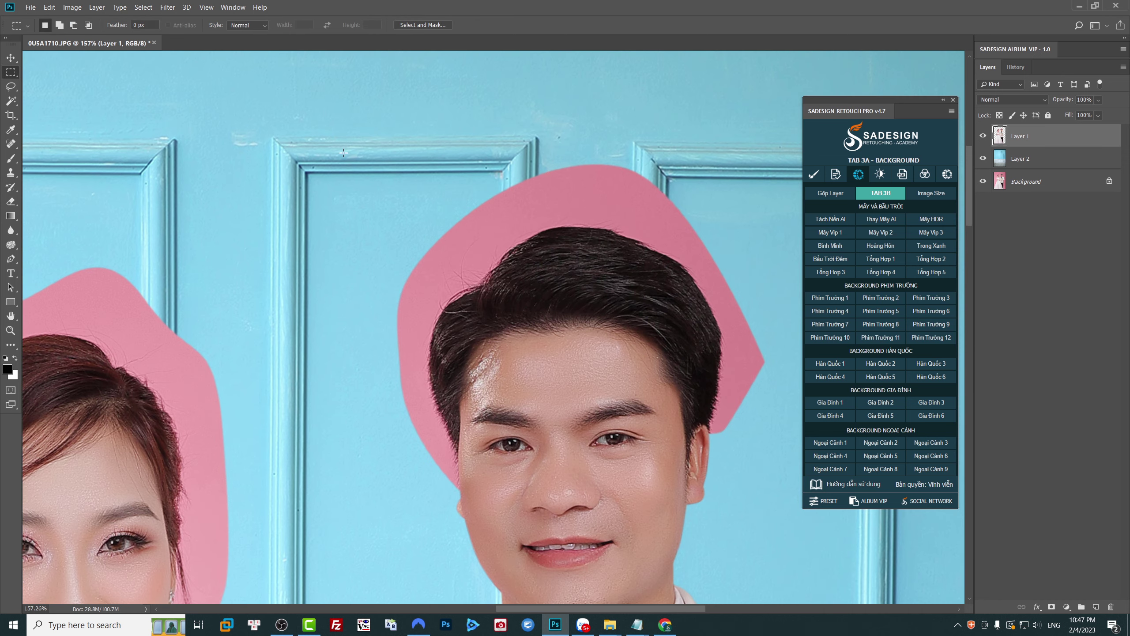
{"action": "scroll", "coordinate": [587, 266], "scroll_direction": "down", "scroll_amount": 1}
{"action": "scroll", "coordinate": [586, 266], "scroll_direction": "down", "scroll_amount": 1}
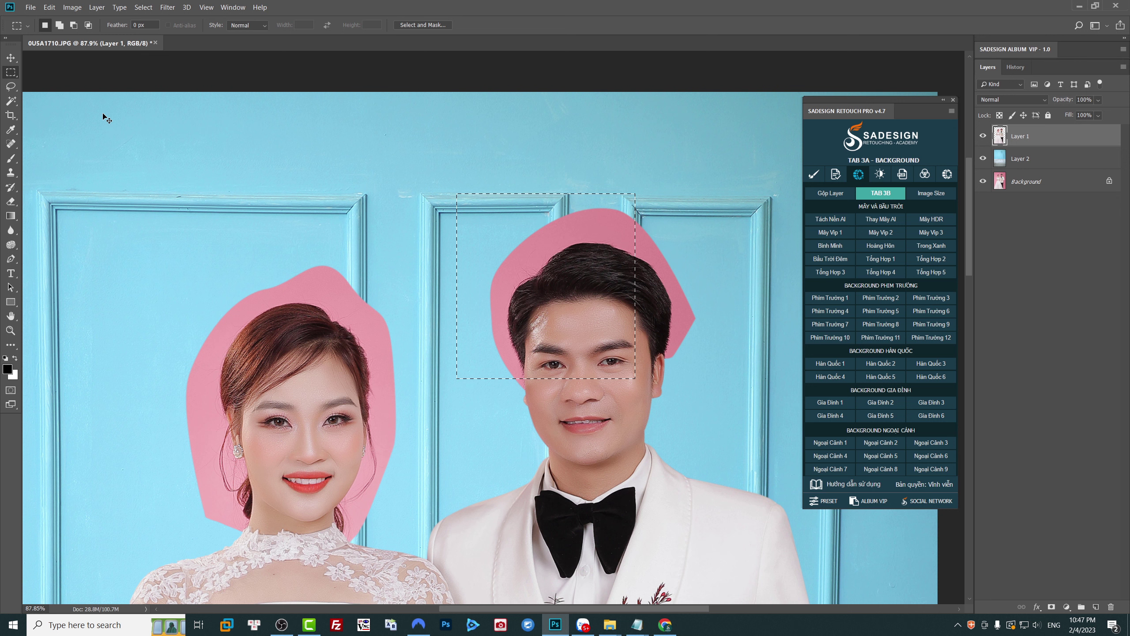
{"action": "right_click", "coordinate": [10, 72]}
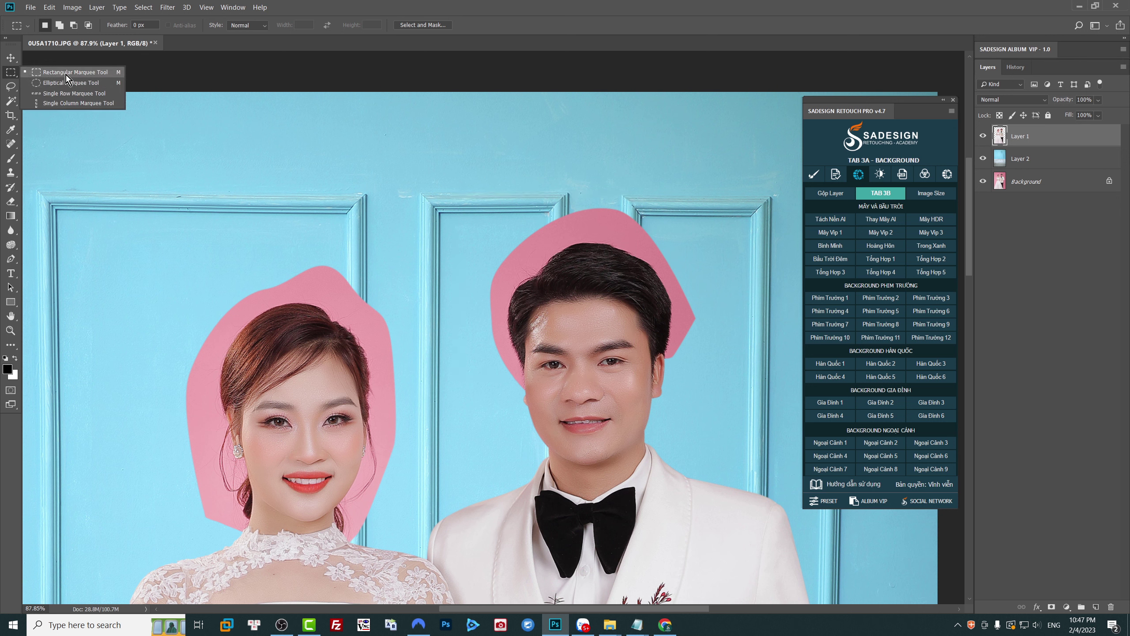
{"action": "left_click", "coordinate": [94, 73]}
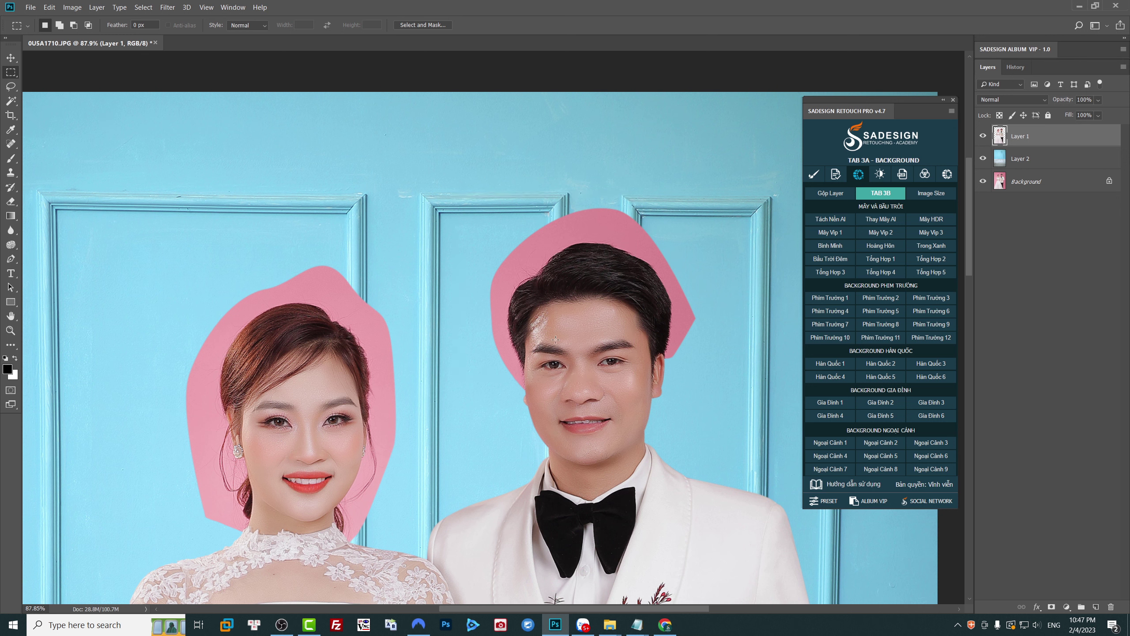
{"action": "left_click_drag", "start_coordinate": [448, 190], "coordinate": [724, 409]}
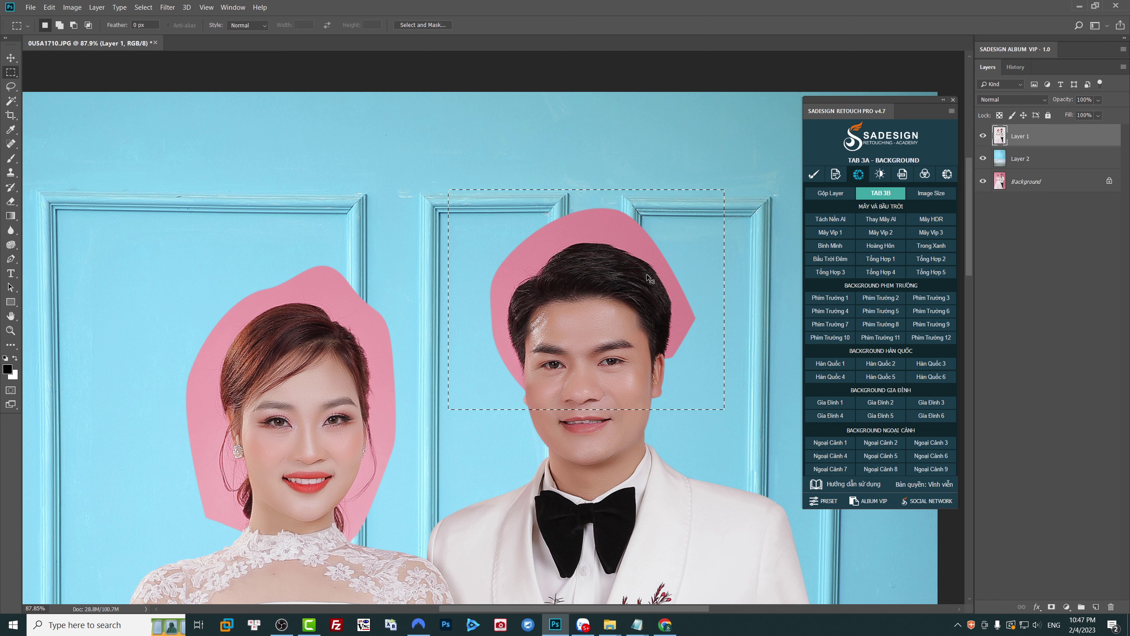
{"action": "key", "text": "ctrl+j"}
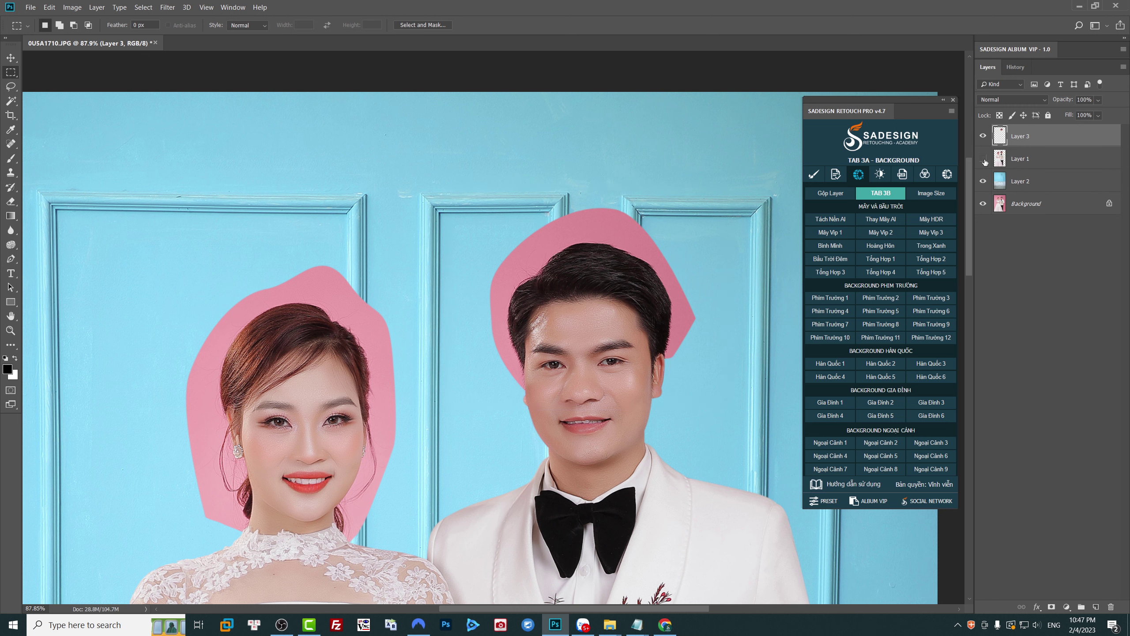
Step: Move Layer 3 below Layer 1, toggling Layer 1's visibility to check the copy
{"action": "left_click", "coordinate": [984, 159]}
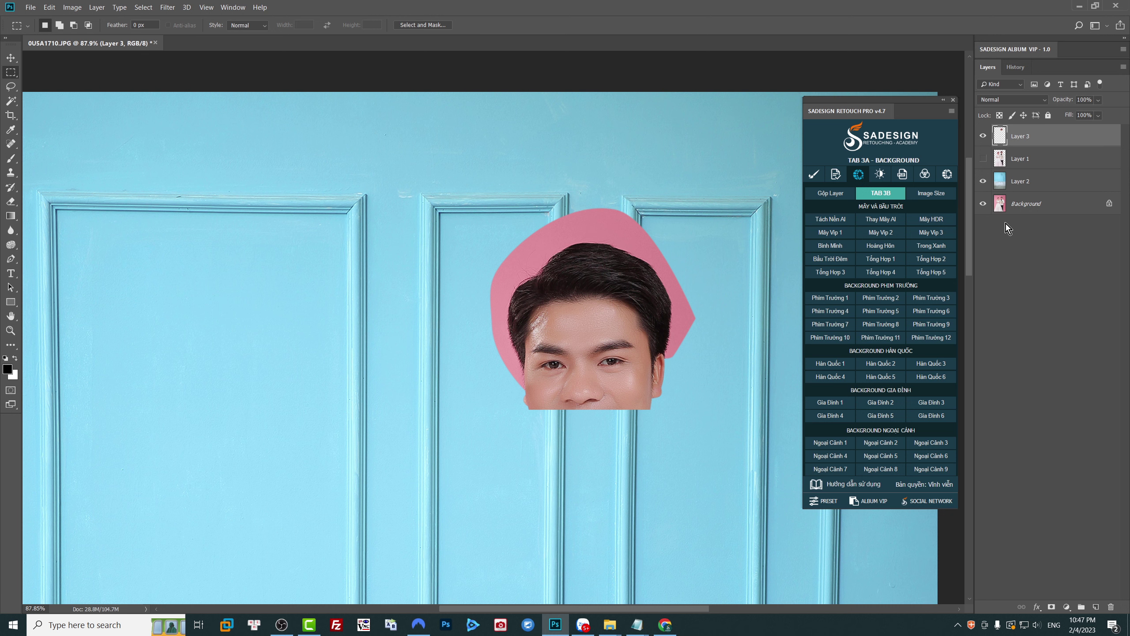
{"action": "left_click", "coordinate": [983, 159]}
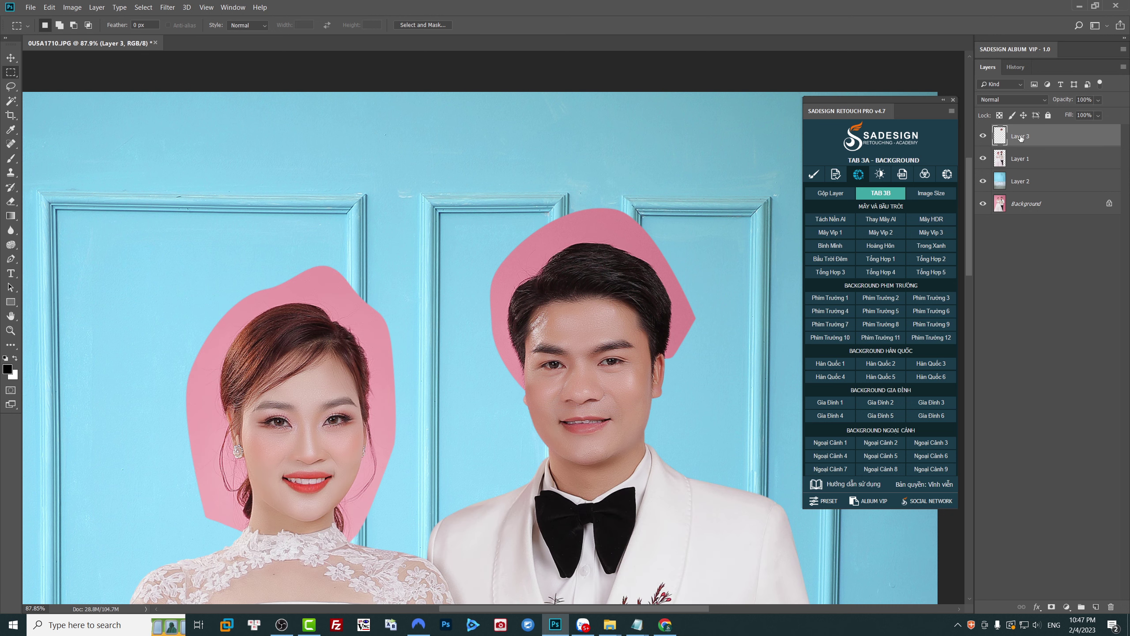
{"action": "left_click_drag", "start_coordinate": [1020, 138], "coordinate": [1030, 173]}
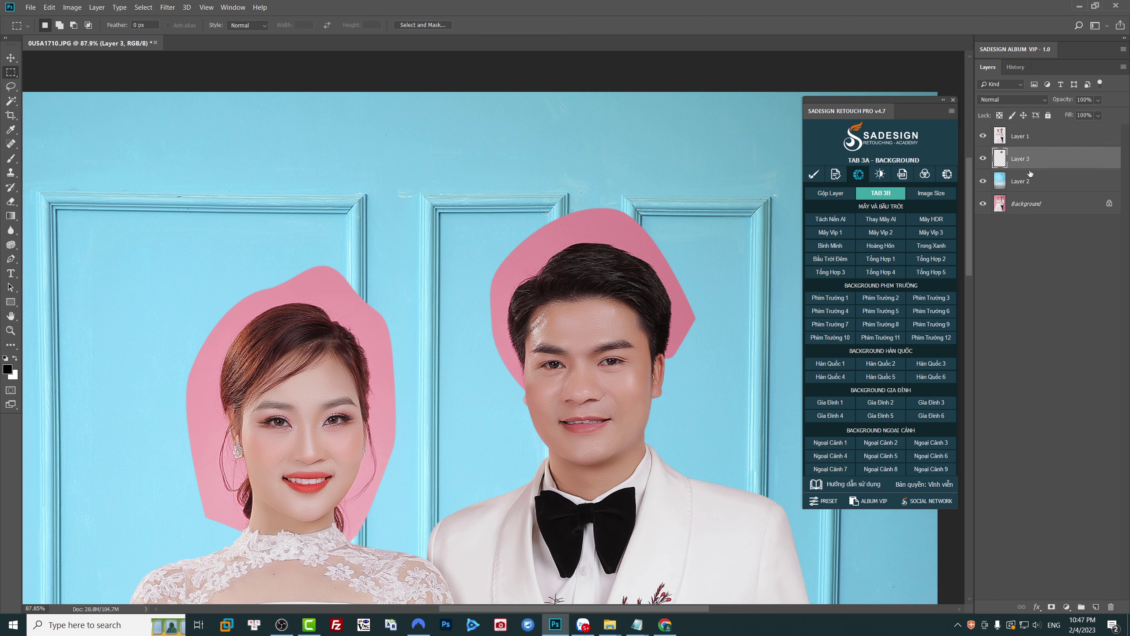
{"action": "left_click", "coordinate": [983, 136]}
{"action": "left_click", "coordinate": [983, 137]}
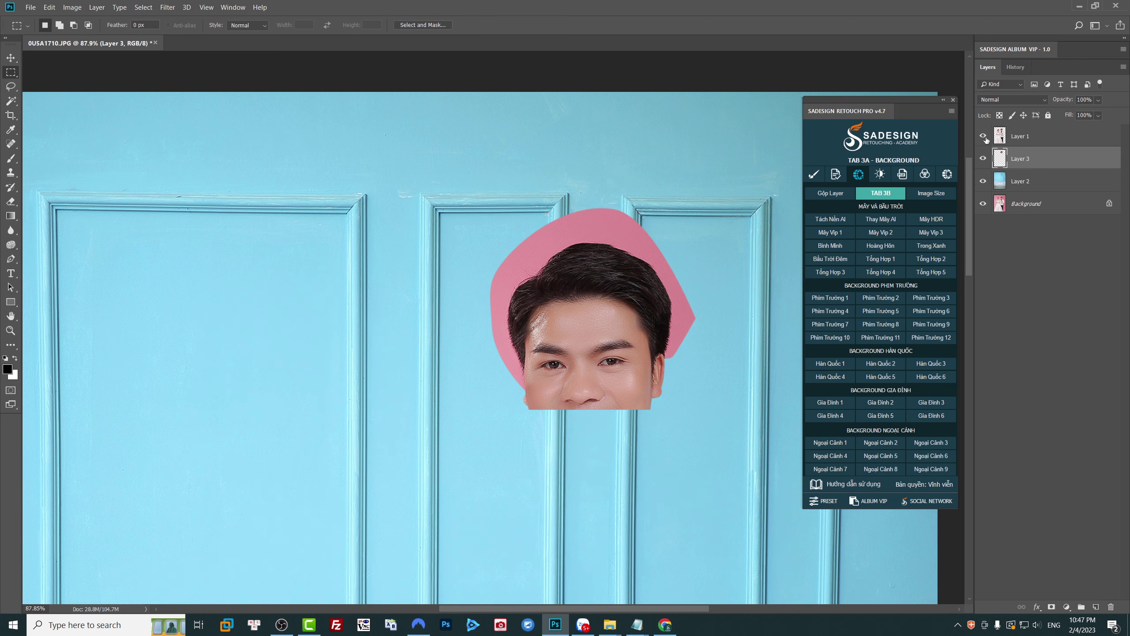
{"action": "left_click", "coordinate": [983, 136]}
Step: Set Layer 3's blend mode to Multiply and hide Layer 1
{"action": "left_click", "coordinate": [1011, 99]}
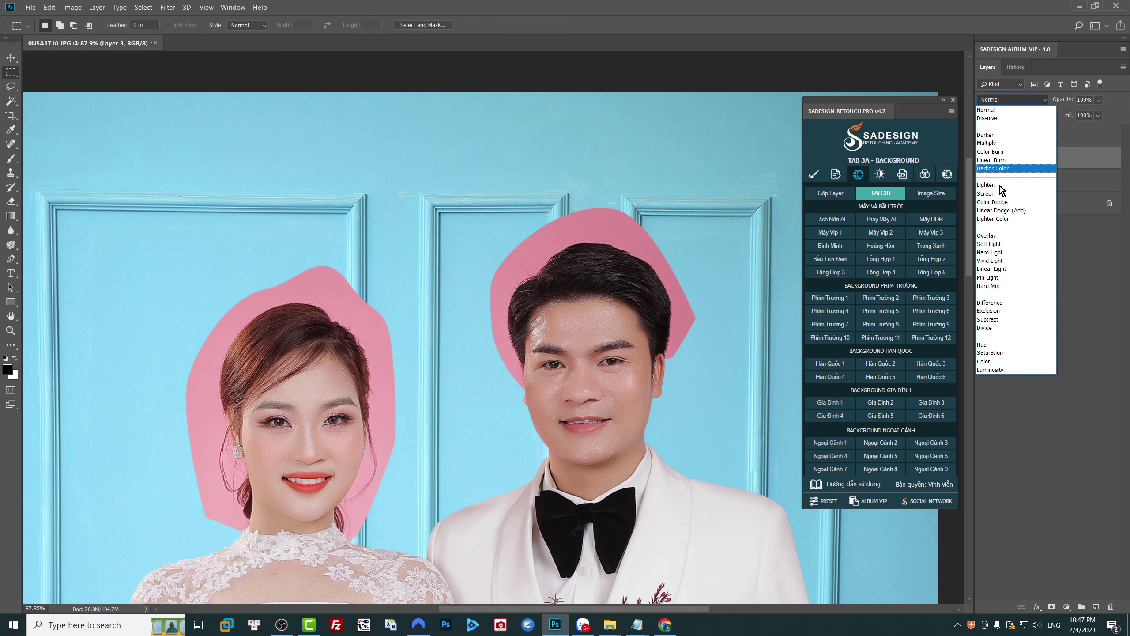
{"action": "left_click", "coordinate": [992, 143]}
{"action": "left_click", "coordinate": [983, 137]}
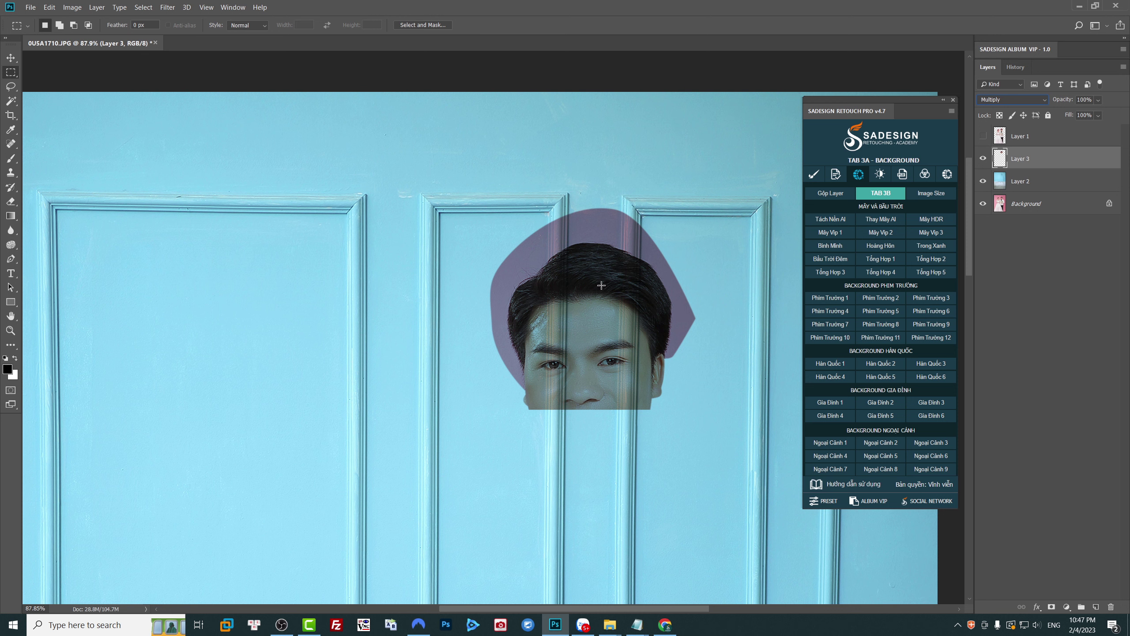
{"action": "key", "text": "v"}
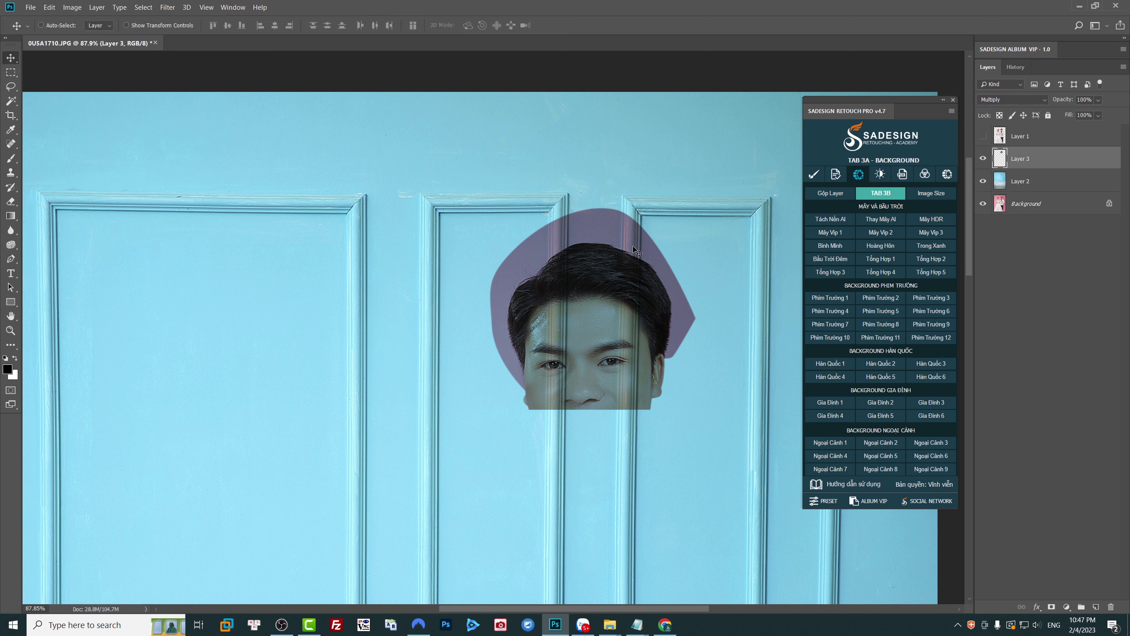
Step: Apply Hue/Saturation to Layer 3 with Reds at saturation -100 and lightness +100
{"action": "key", "text": "ctrl+u"}
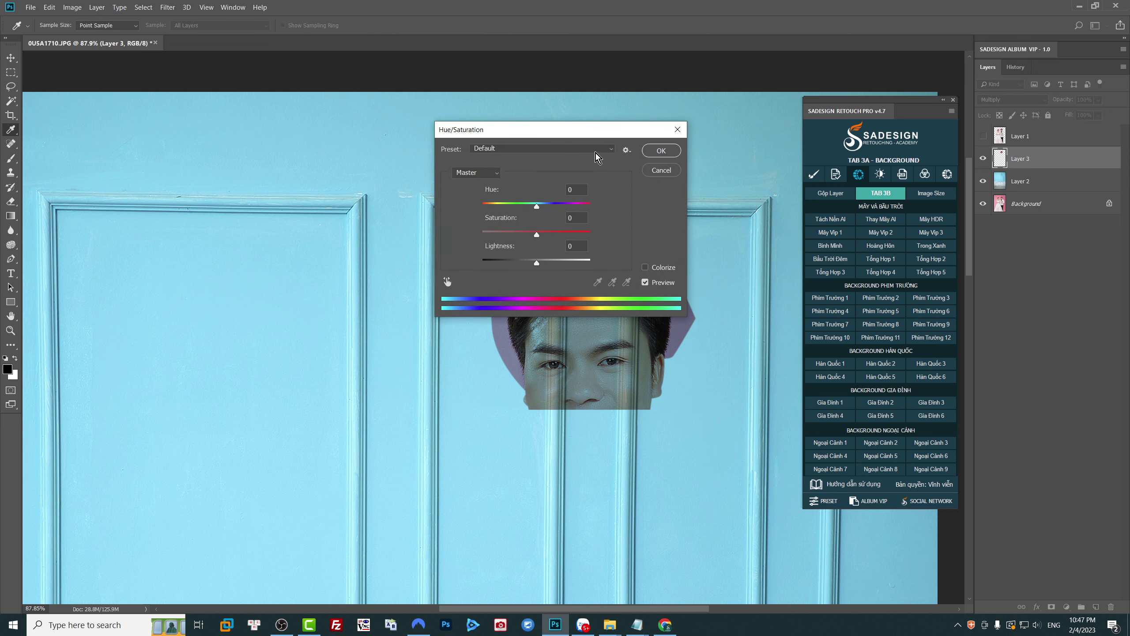
{"action": "mouse_move", "coordinate": [588, 132]}
{"action": "left_mouse_down"}
{"action": "mouse_move", "coordinate": [681, 443]}
{"action": "mouse_move", "coordinate": [714, 418]}
{"action": "left_mouse_up"}
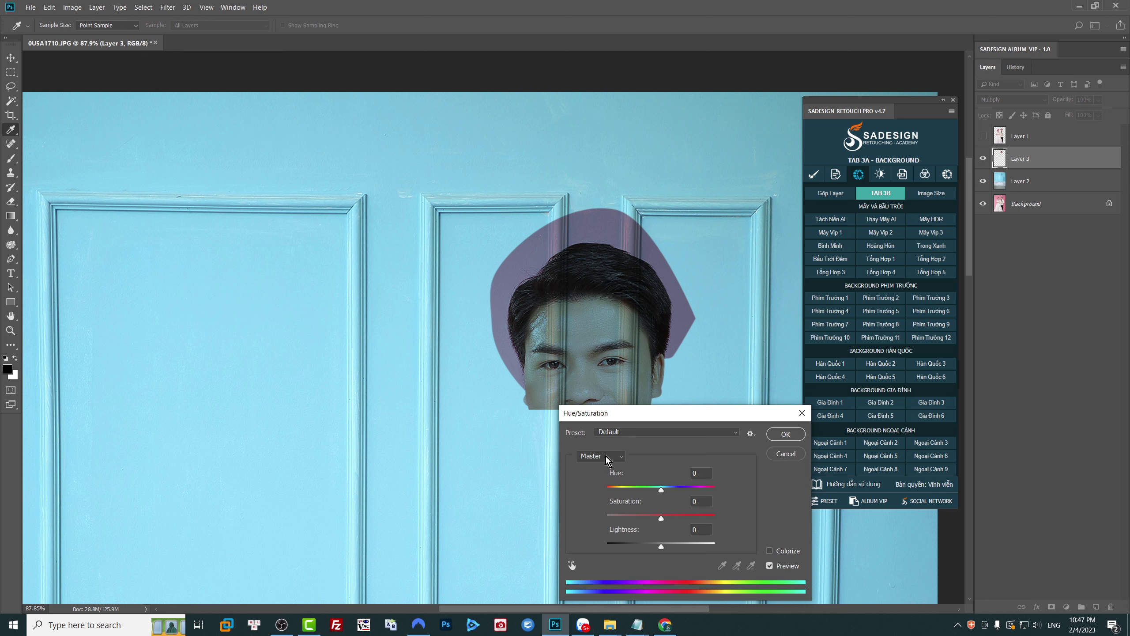
{"action": "left_click", "coordinate": [571, 565]}
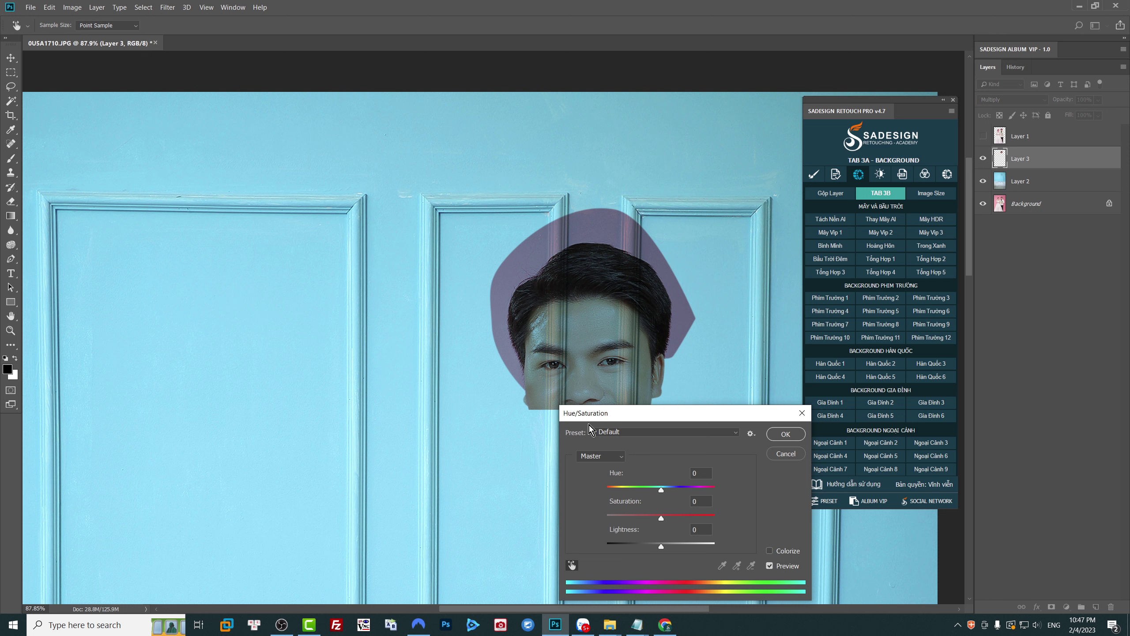
{"action": "left_click", "coordinate": [529, 258]}
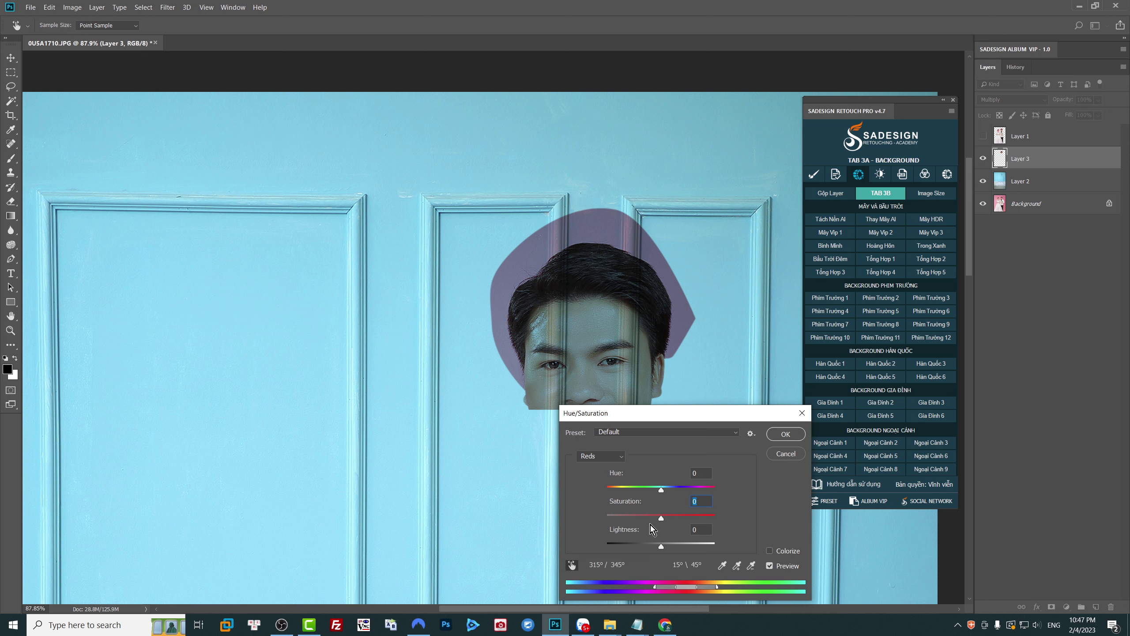
{"action": "left_click_drag", "start_coordinate": [661, 518], "coordinate": [550, 517]}
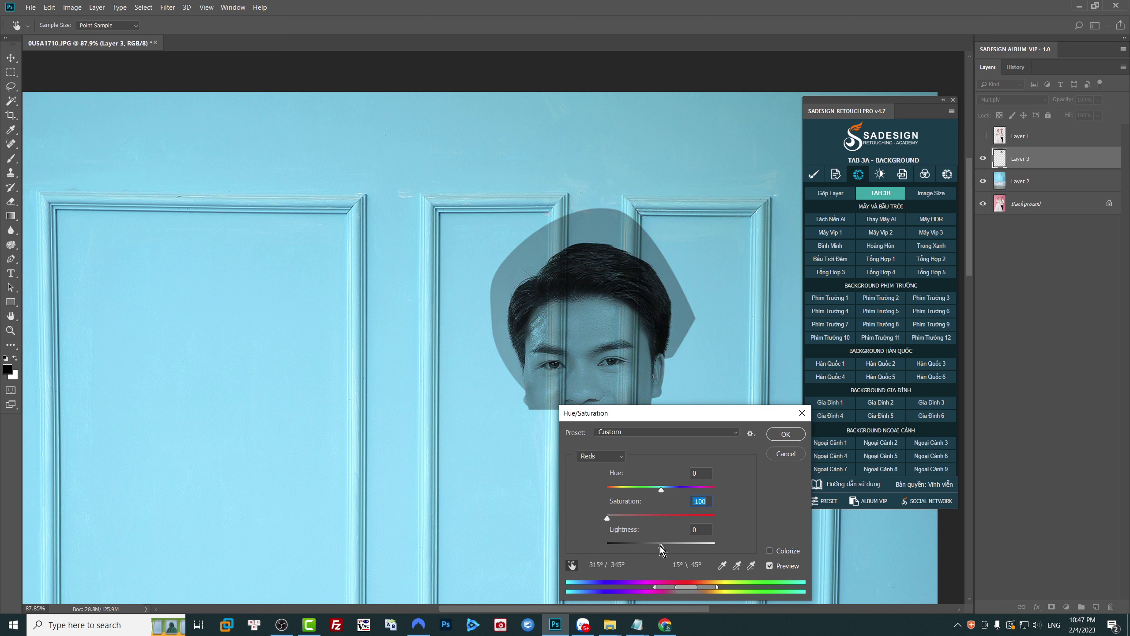
{"action": "left_click_drag", "start_coordinate": [662, 545], "coordinate": [726, 551]}
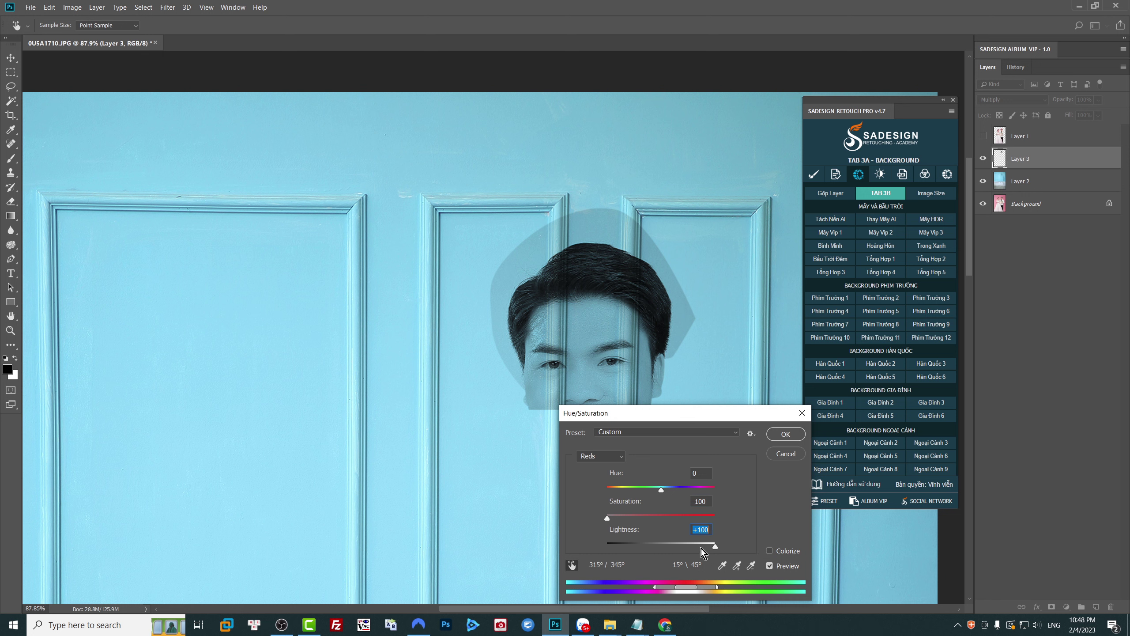
{"action": "left_click", "coordinate": [784, 438]}
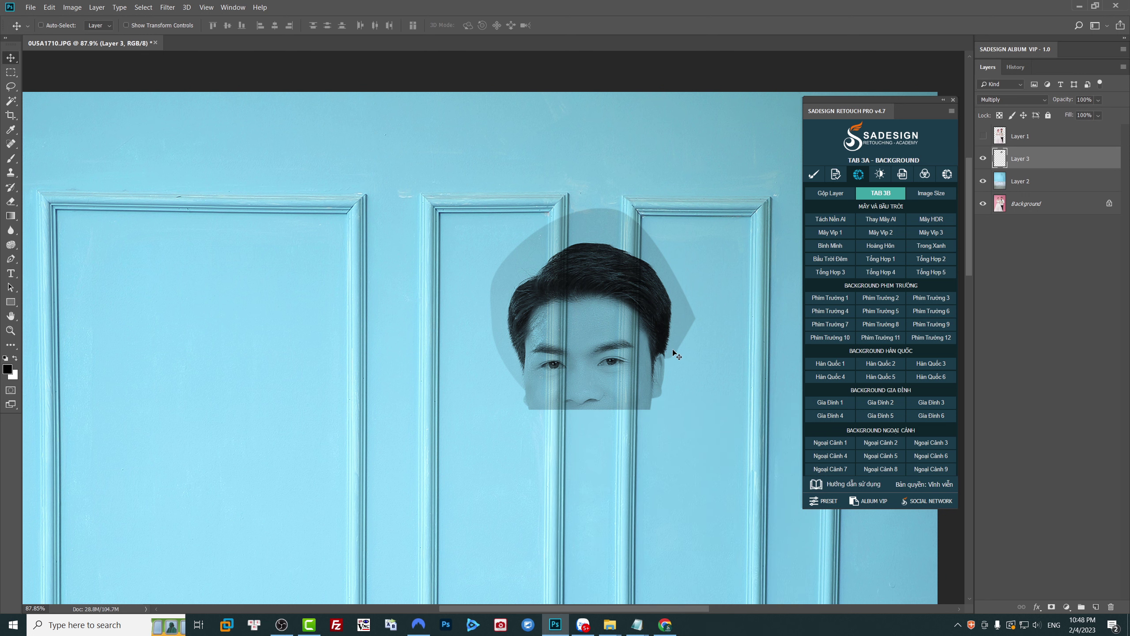
Step: Apply Levels to Layer 3, taking the white point from the grey halo, white input 249
{"action": "key", "text": "ctrl+l"}
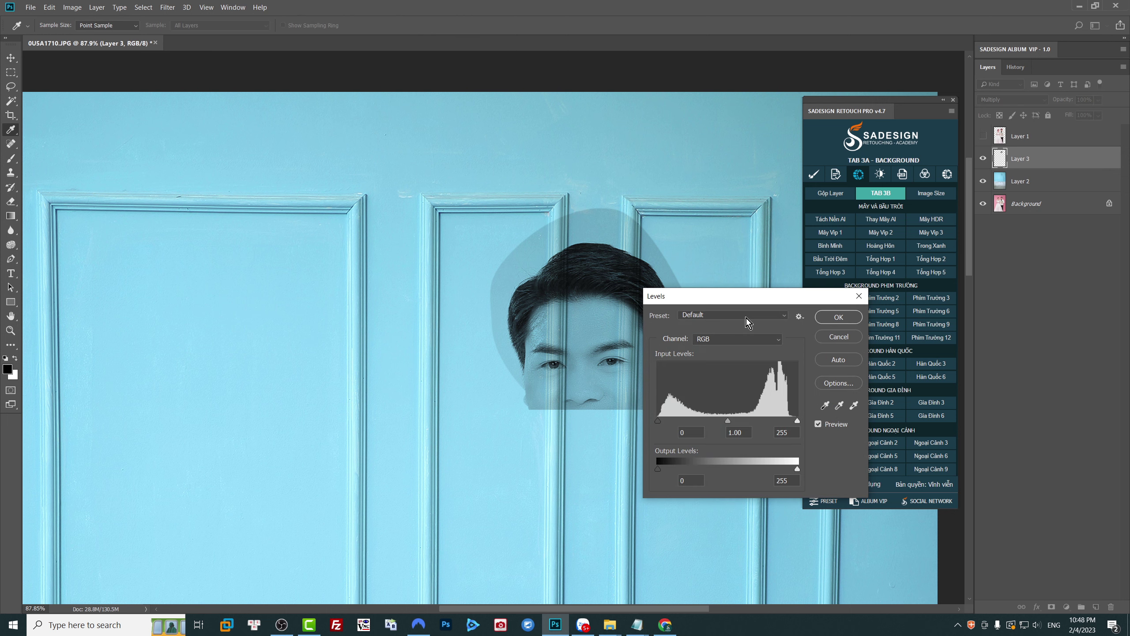
{"action": "left_click", "coordinate": [791, 478]}
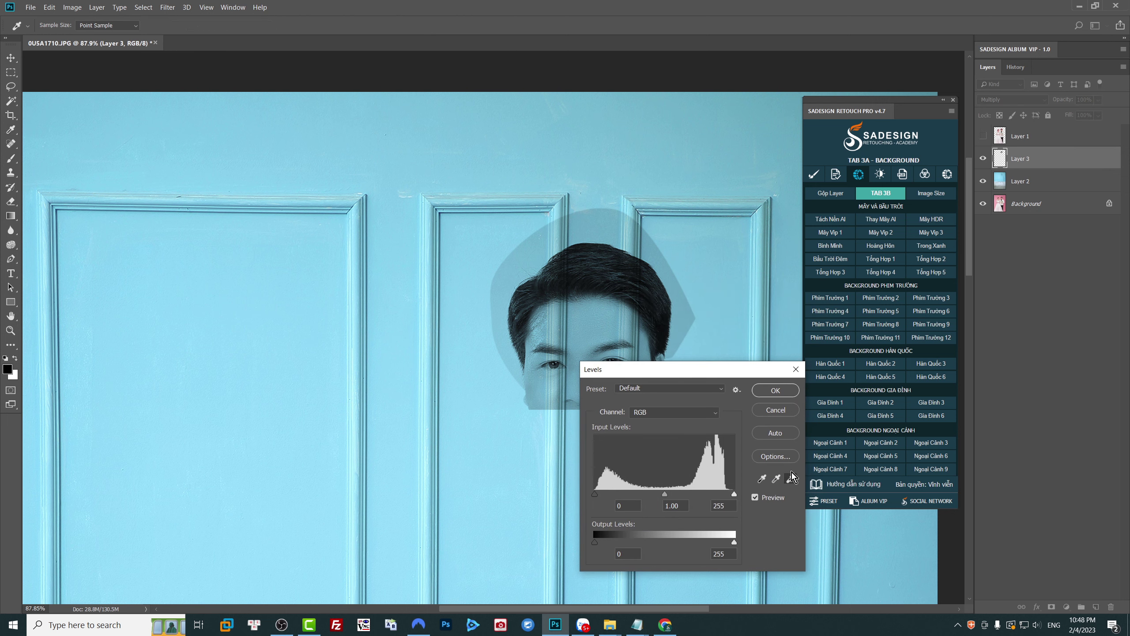
{"action": "left_click", "coordinate": [613, 223]}
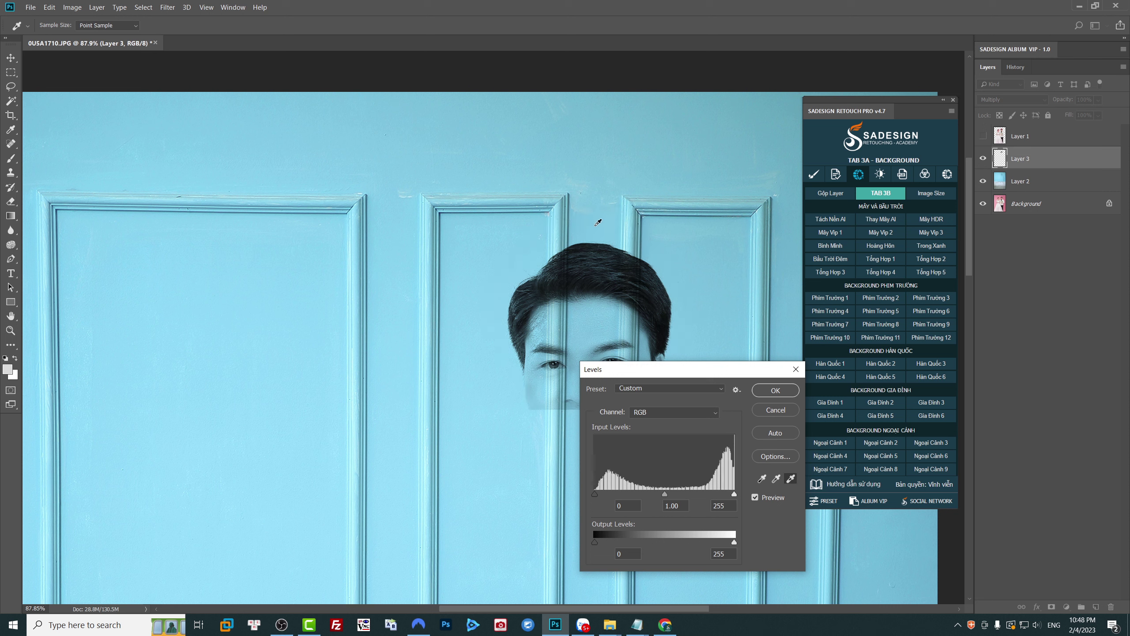
{"action": "left_click_drag", "start_coordinate": [734, 494], "coordinate": [730, 493]}
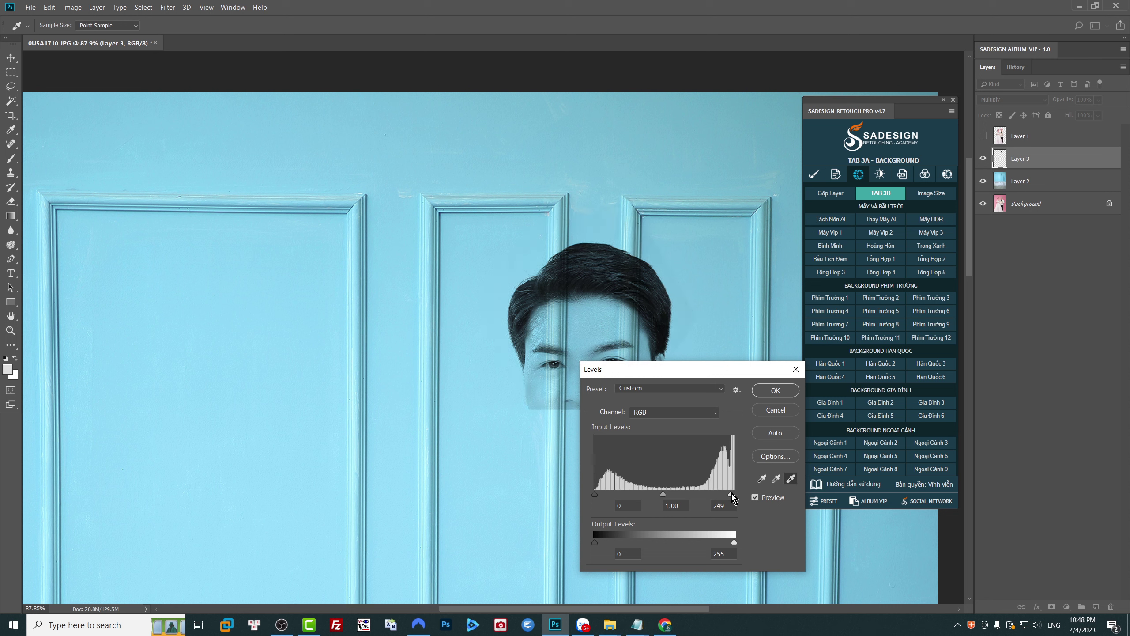
{"action": "key", "text": "Return"}
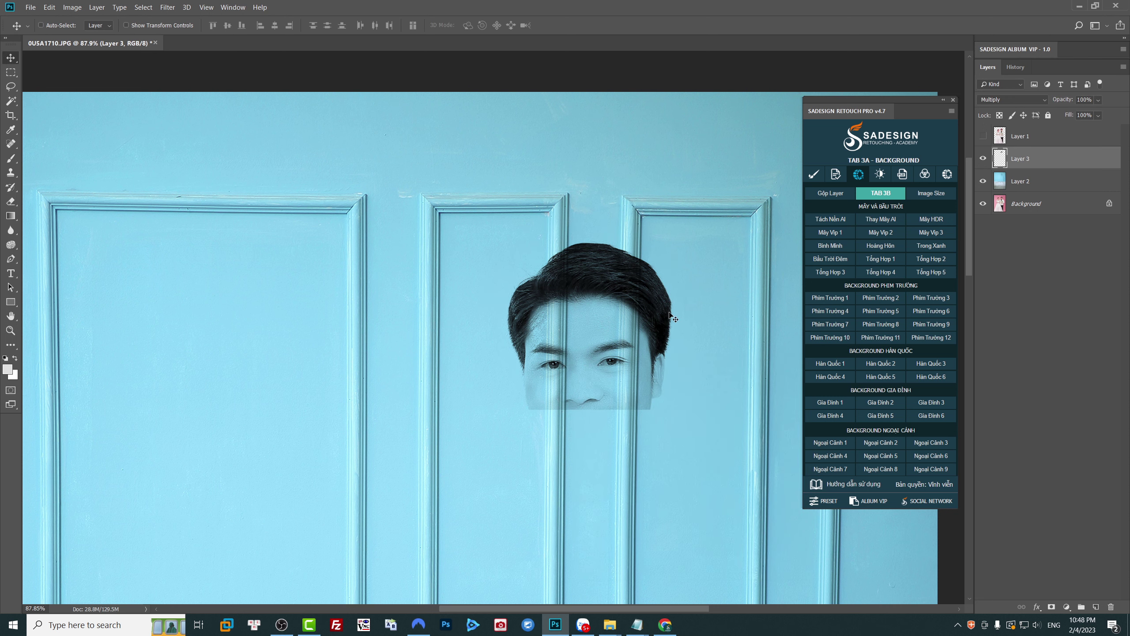
Step: Select Layer 1 and make it visible again
{"action": "scroll", "coordinate": [627, 312], "scroll_direction": "up", "scroll_amount": 1}
{"action": "scroll", "coordinate": [613, 290], "scroll_direction": "up", "scroll_amount": 3}
{"action": "scroll", "coordinate": [532, 231], "scroll_direction": "up", "scroll_amount": 2}
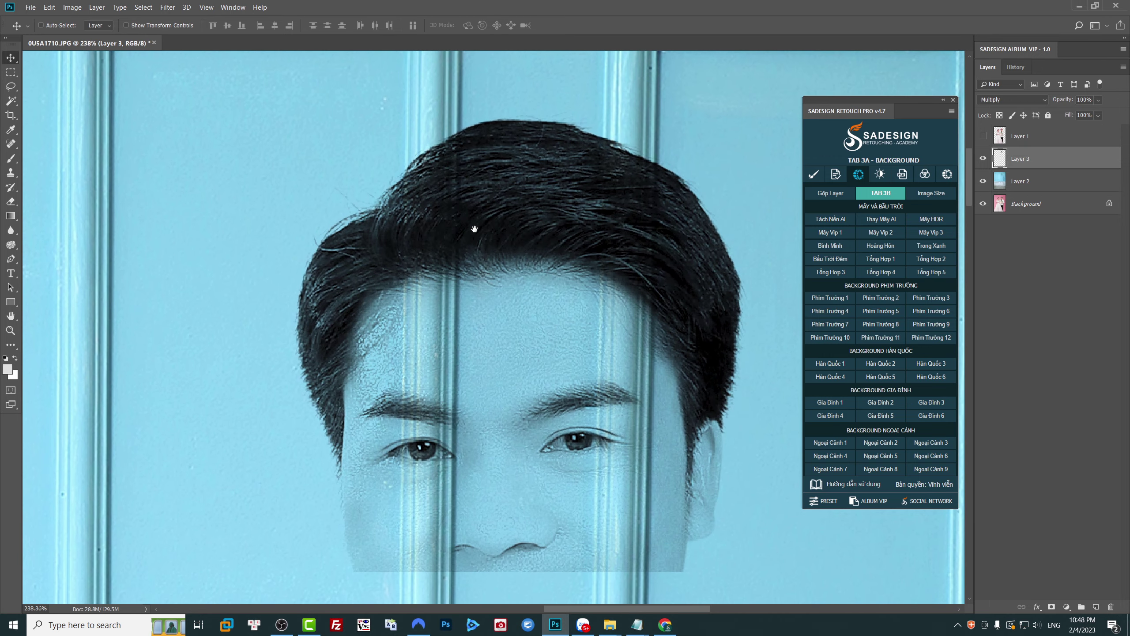
{"action": "left_click", "coordinate": [1023, 137]}
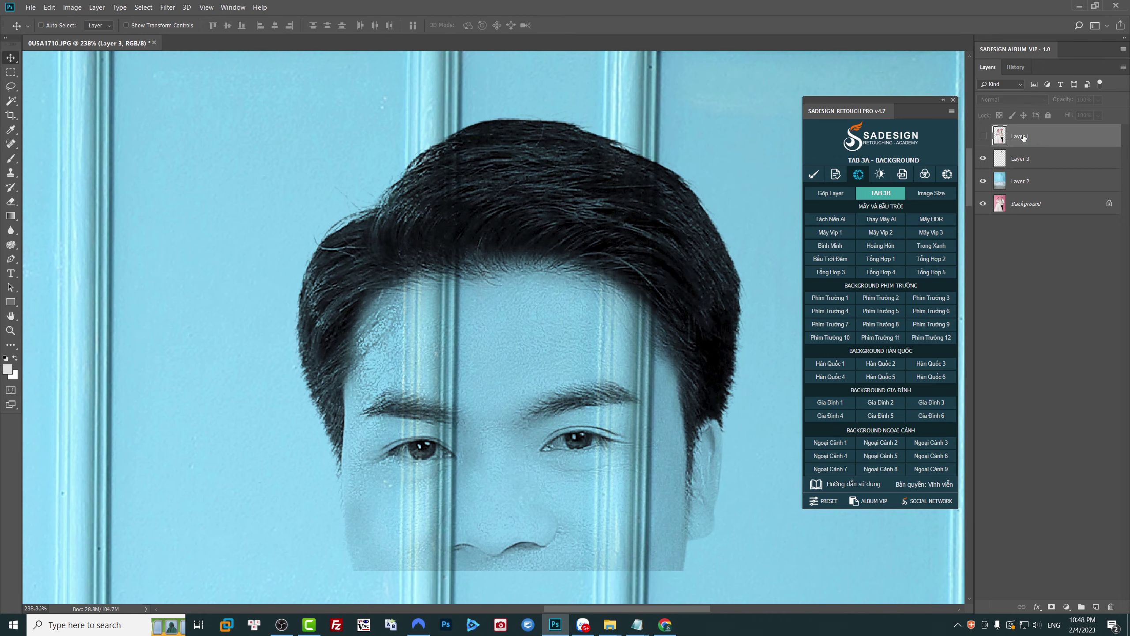
{"action": "left_click", "coordinate": [982, 136]}
{"action": "key", "text": "p"}
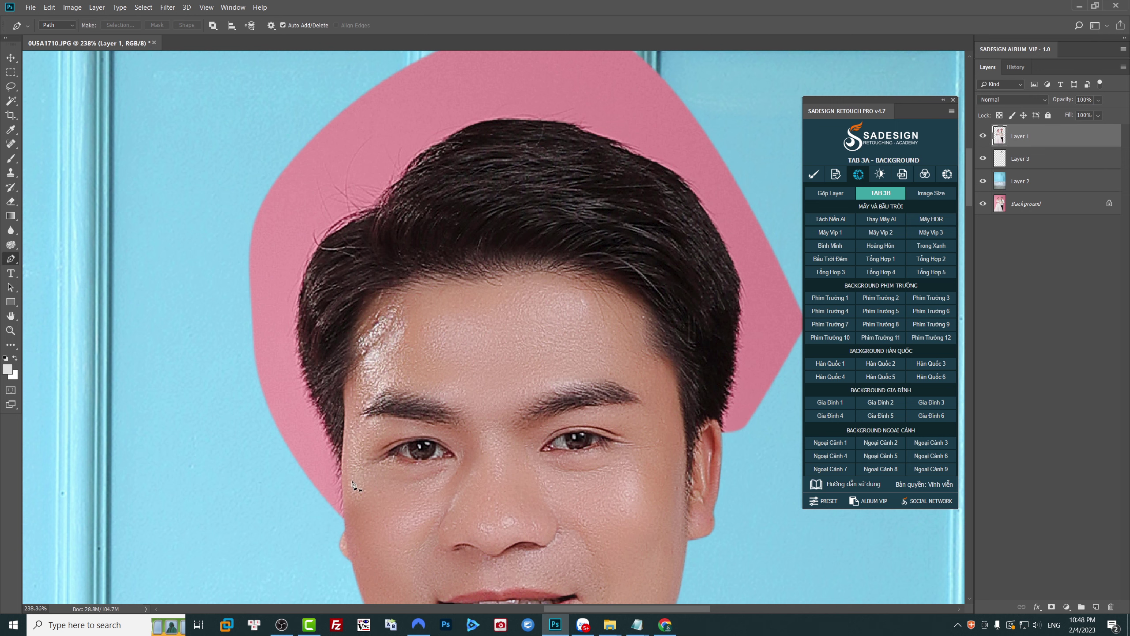
Step: Trace a pen path from the groom's face edge up along his hairline
{"action": "left_click", "coordinate": [351, 521]}
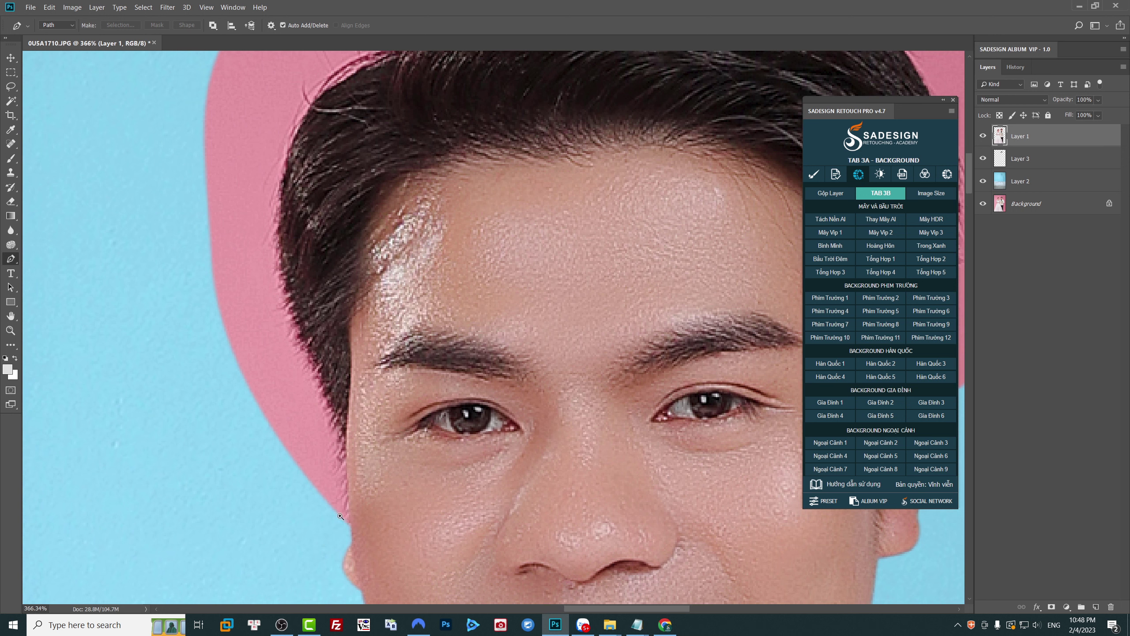
{"action": "left_click", "coordinate": [293, 514]}
{"action": "left_click_drag", "start_coordinate": [320, 533], "coordinate": [332, 533]}
{"action": "left_click", "coordinate": [351, 526]}
{"action": "left_click_drag", "start_coordinate": [348, 475], "coordinate": [345, 440]}
{"action": "left_click", "coordinate": [274, 263]}
{"action": "left_click", "coordinate": [265, 210]}
{"action": "left_click_drag", "start_coordinate": [312, 151], "coordinate": [253, 396]}
Step: Continue the path over the crown and down the far side of the hair
{"action": "left_click", "coordinate": [224, 380]}
{"action": "left_click", "coordinate": [245, 352]}
{"action": "left_click_drag", "start_coordinate": [340, 295], "coordinate": [380, 254]}
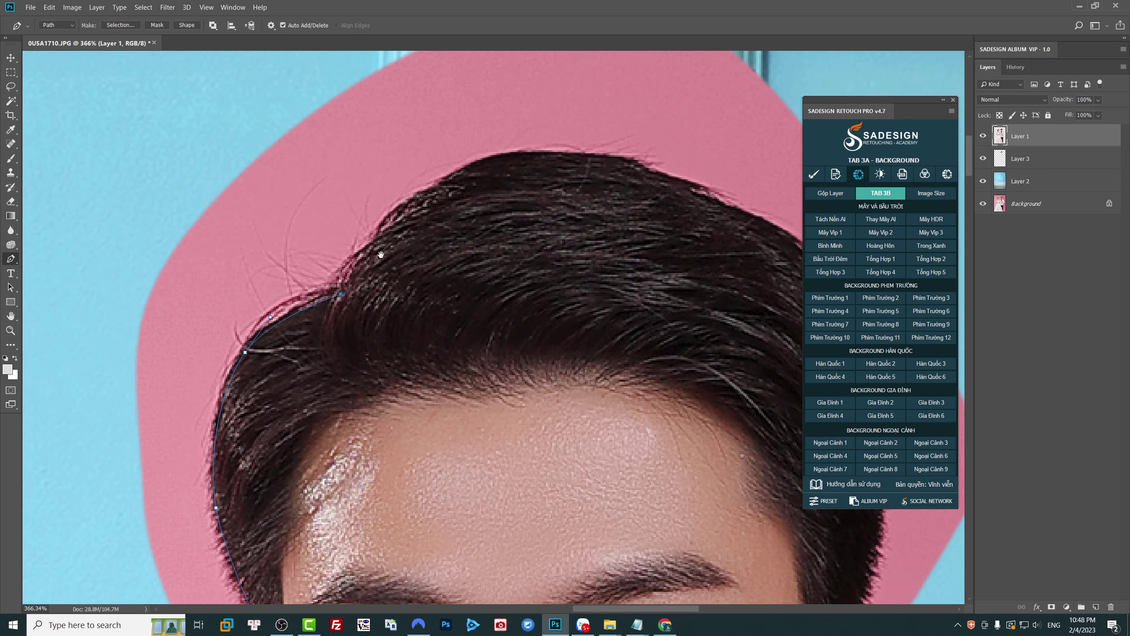
{"action": "left_click_drag", "start_coordinate": [445, 200], "coordinate": [252, 261]}
{"action": "left_click_drag", "start_coordinate": [304, 222], "coordinate": [384, 205]}
{"action": "left_click_drag", "start_coordinate": [596, 306], "coordinate": [658, 353]}
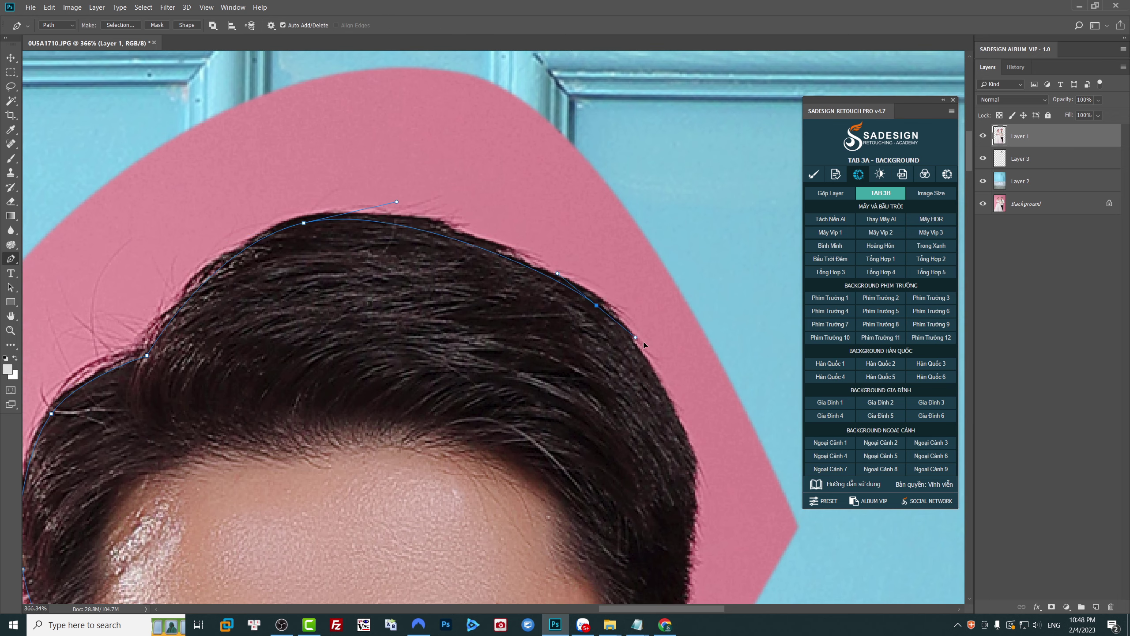
{"action": "mouse_move", "coordinate": [693, 473]}
{"action": "left_mouse_down"}
{"action": "mouse_move", "coordinate": [609, 286]}
{"action": "mouse_move", "coordinate": [611, 324]}
{"action": "left_mouse_up"}
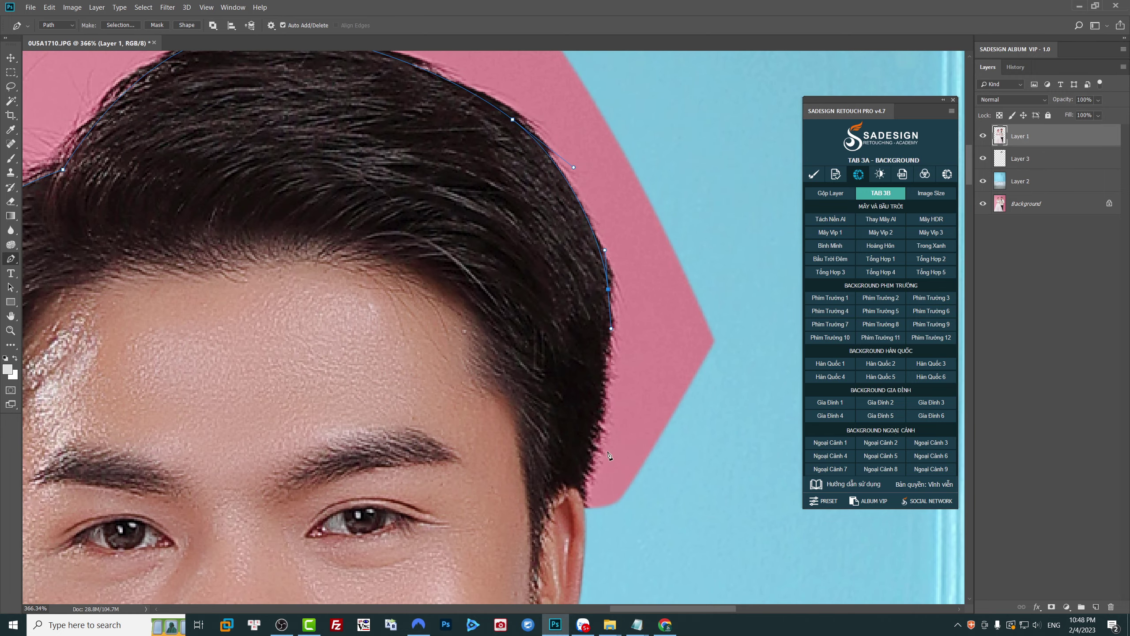
{"action": "left_click_drag", "start_coordinate": [580, 493], "coordinate": [581, 499]}
Step: Loop the path out around the pink halo and close it
{"action": "scroll", "coordinate": [587, 518], "scroll_direction": "down", "scroll_amount": 5}
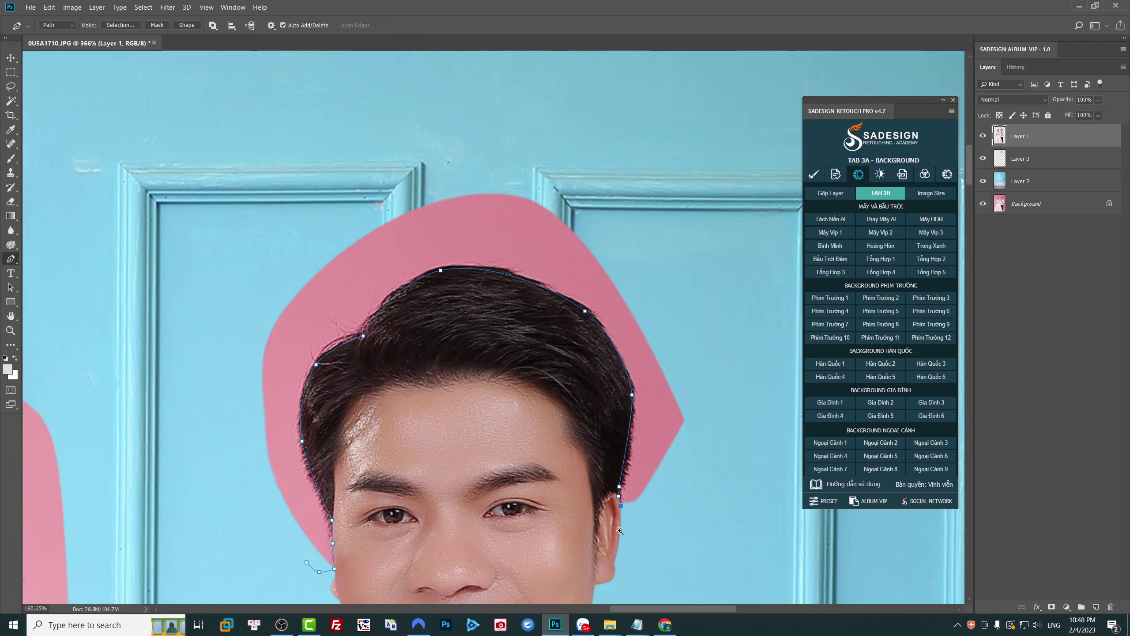
{"action": "left_click", "coordinate": [712, 498]}
{"action": "left_click", "coordinate": [737, 384]}
{"action": "left_click", "coordinate": [440, 215]}
{"action": "left_click", "coordinate": [277, 413]}
{"action": "left_click", "coordinate": [345, 545]}
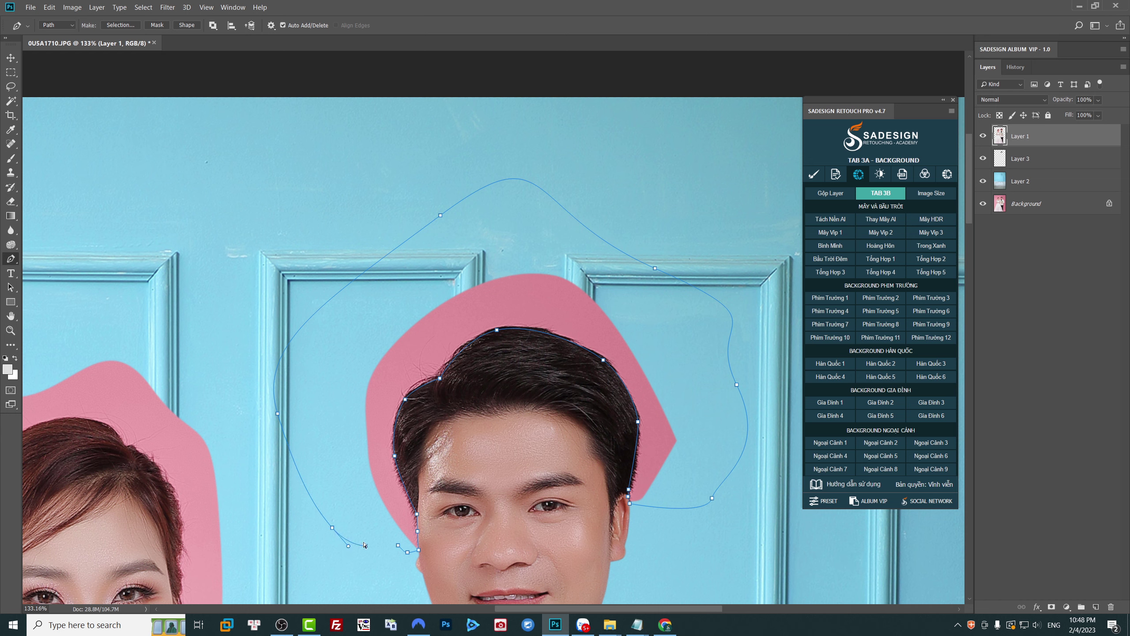
Step: Turn the path into a selection, delete the pink halo, and deselect
{"action": "right_click", "coordinate": [364, 545]}
{"action": "key", "text": "Return"}
{"action": "key", "text": "Delete"}
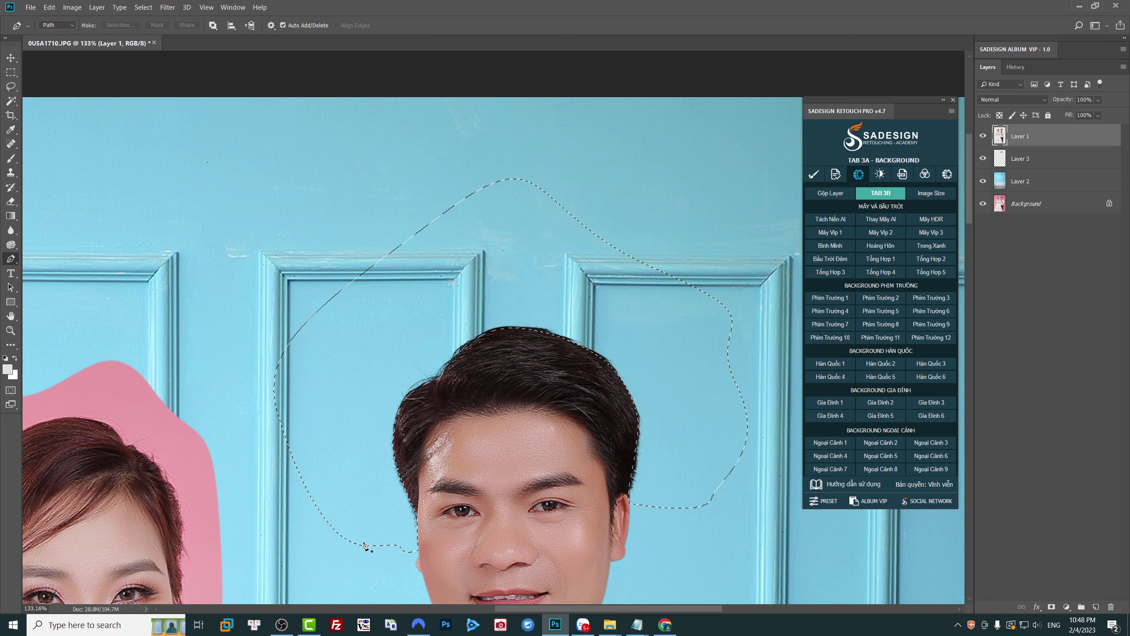
{"action": "key", "text": "ctrl+d"}
{"action": "scroll", "coordinate": [541, 429], "scroll_direction": "up", "scroll_amount": 5}
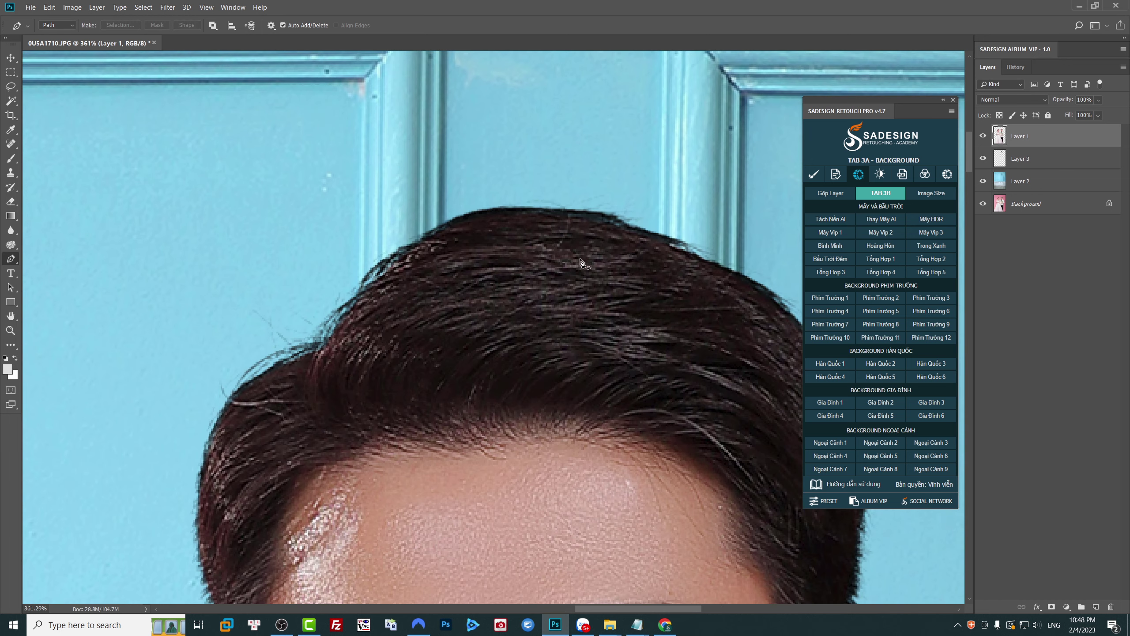
Step: Choose the Eraser with a 19 px brush size
{"action": "key", "text": "e"}
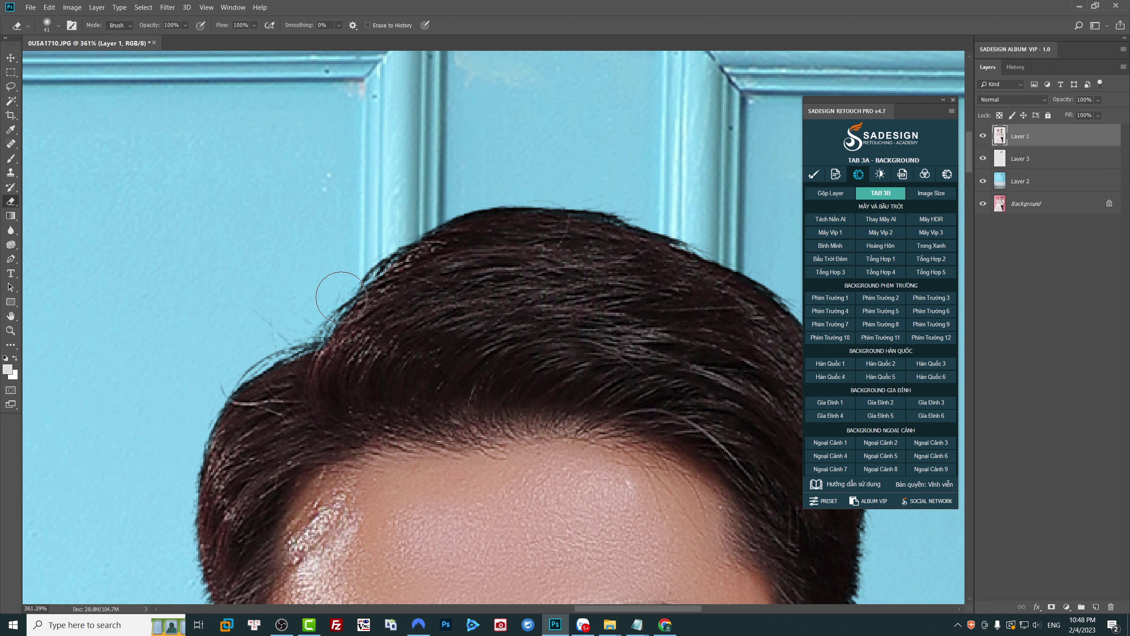
{"action": "mouse_move", "coordinate": [328, 285]}
{"action": "left_mouse_down"}
{"action": "mouse_move", "coordinate": [374, 295]}
{"action": "mouse_move", "coordinate": [394, 258]}
{"action": "left_mouse_up"}
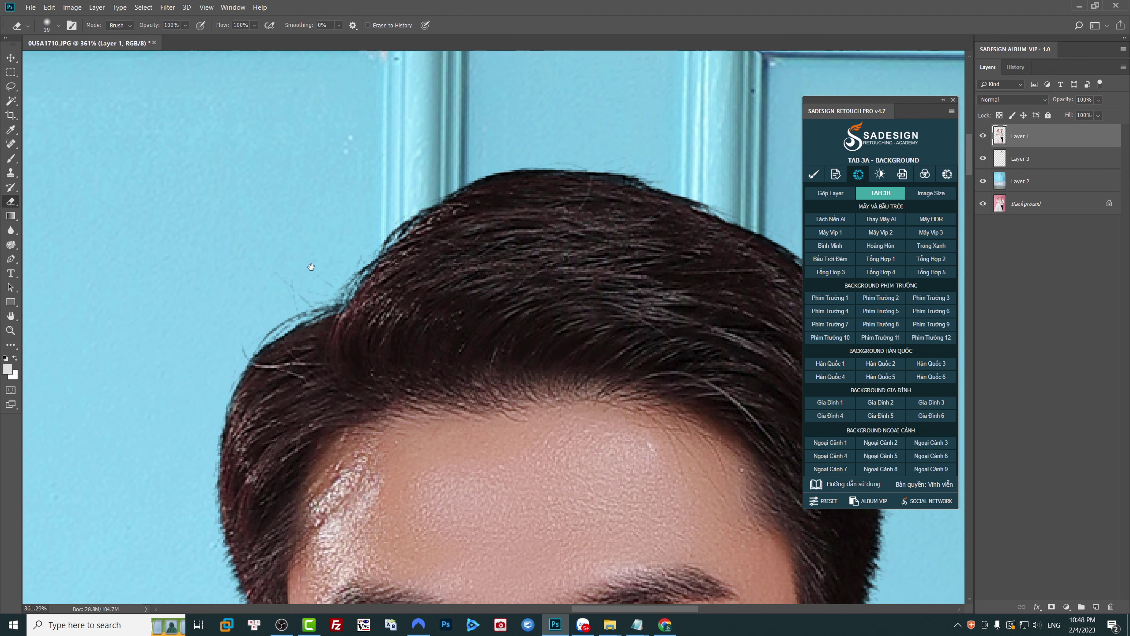
{"action": "right_click", "coordinate": [11, 201]}
{"action": "left_click", "coordinate": [49, 204]}
Step: Pan across the groom's forehead and hair, then centre the bride in view
{"action": "left_click_drag", "start_coordinate": [236, 551], "coordinate": [272, 508]}
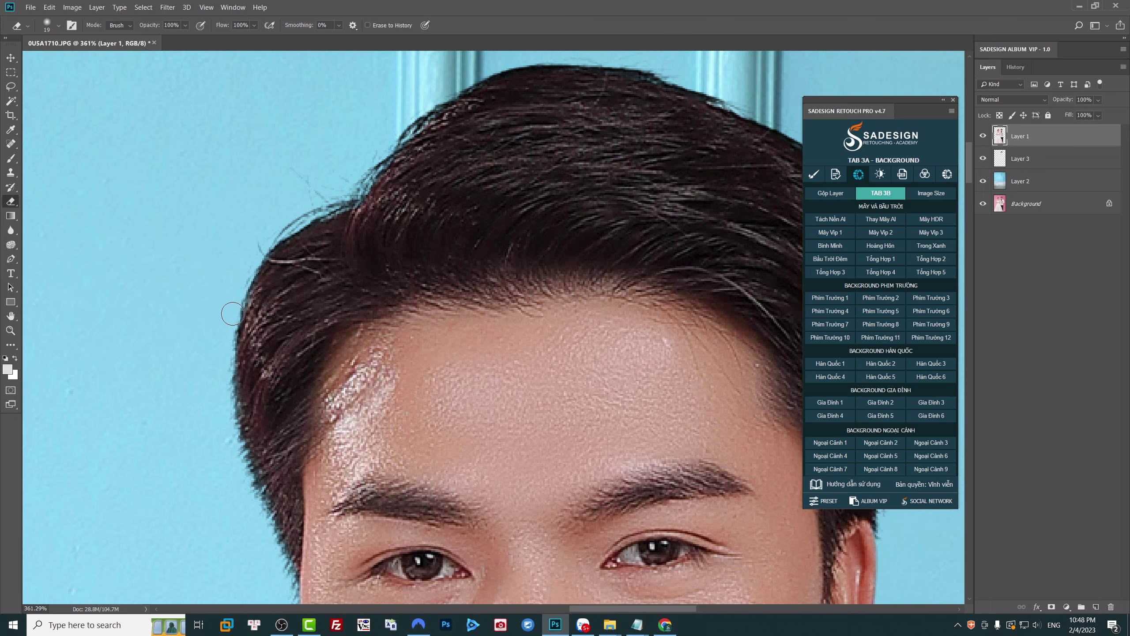
{"action": "left_click_drag", "start_coordinate": [378, 162], "coordinate": [282, 356]}
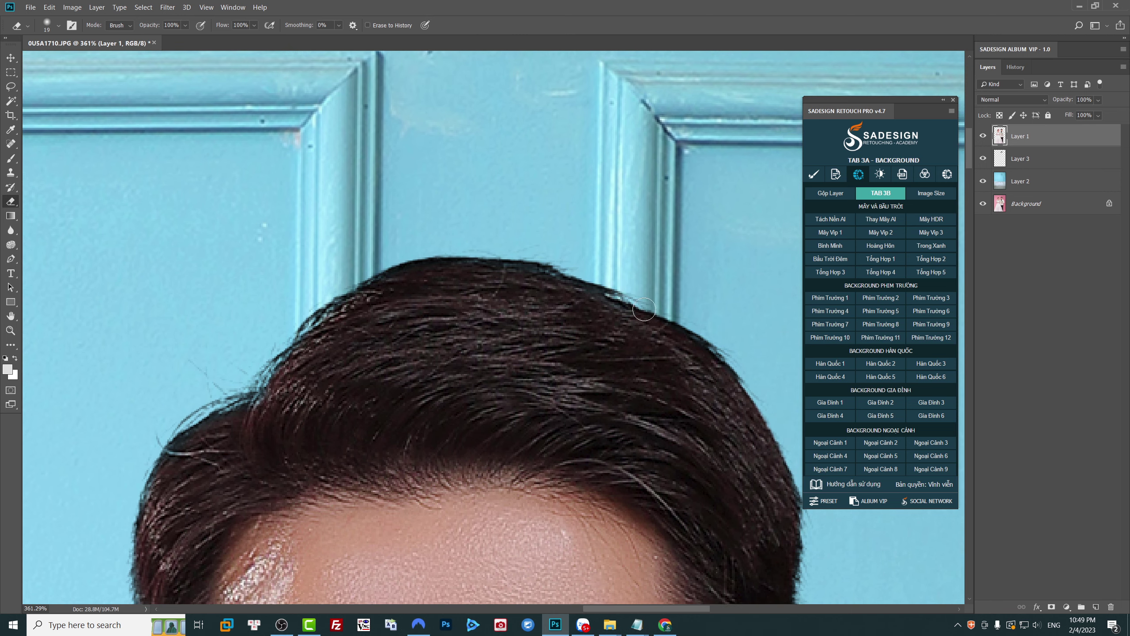
{"action": "left_click_drag", "start_coordinate": [763, 435], "coordinate": [619, 276]}
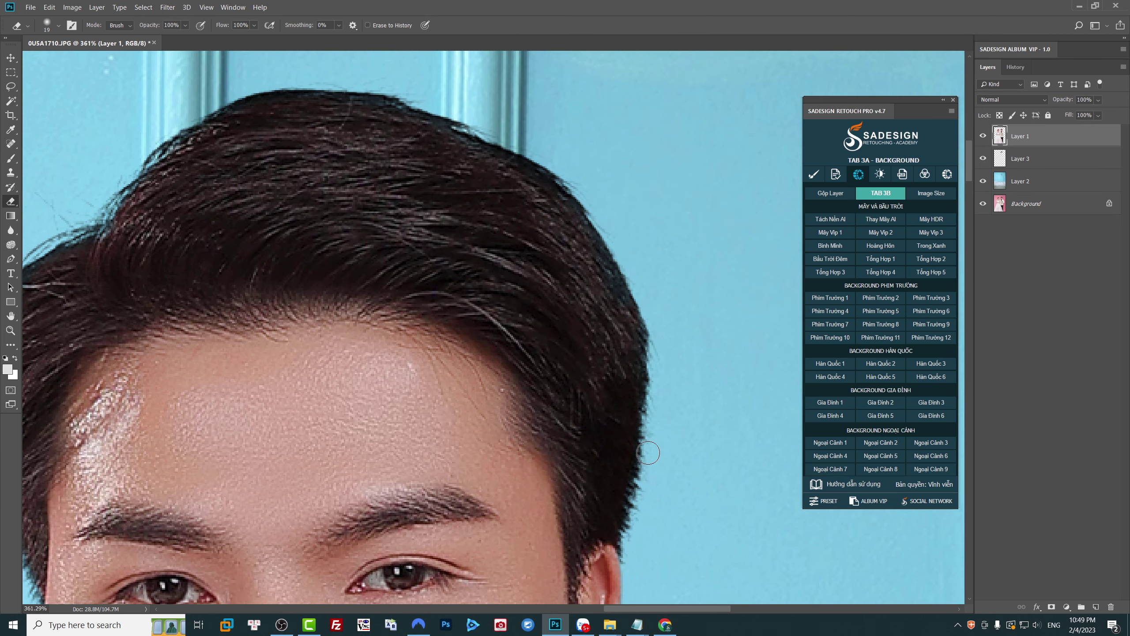
{"action": "scroll", "coordinate": [656, 316], "scroll_direction": "down", "scroll_amount": 10}
{"action": "scroll", "coordinate": [607, 224], "scroll_direction": "up", "scroll_amount": 5}
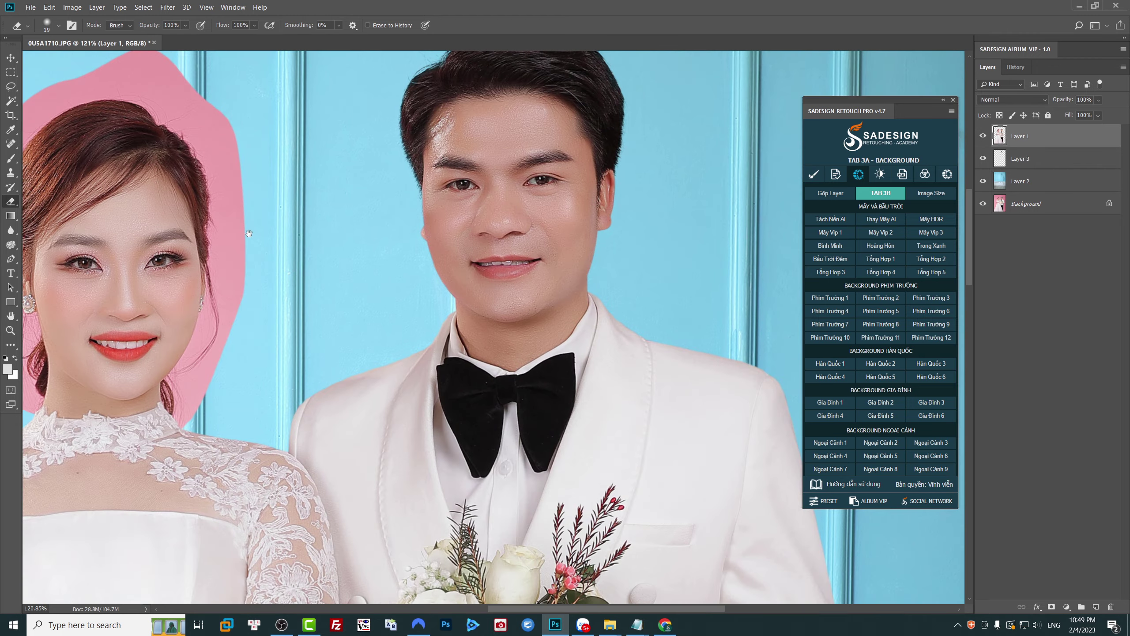
{"action": "left_click_drag", "start_coordinate": [248, 234], "coordinate": [529, 270]}
Step: Lasso the bride's head and halo and copy it to a new Layer 4
{"action": "key", "text": "l"}
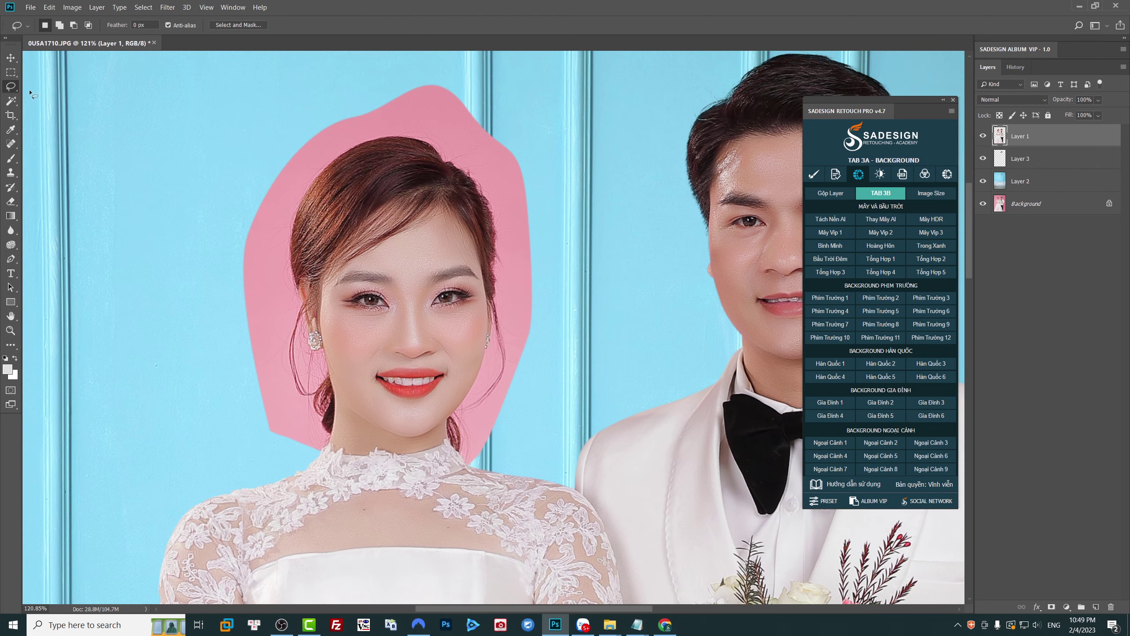
{"action": "mouse_move", "coordinate": [228, 133]}
{"action": "left_mouse_down"}
{"action": "mouse_move", "coordinate": [252, 427]}
{"action": "mouse_move", "coordinate": [463, 54]}
{"action": "mouse_move", "coordinate": [210, 122]}
{"action": "left_mouse_up"}
{"action": "key", "text": "ctrl+j"}
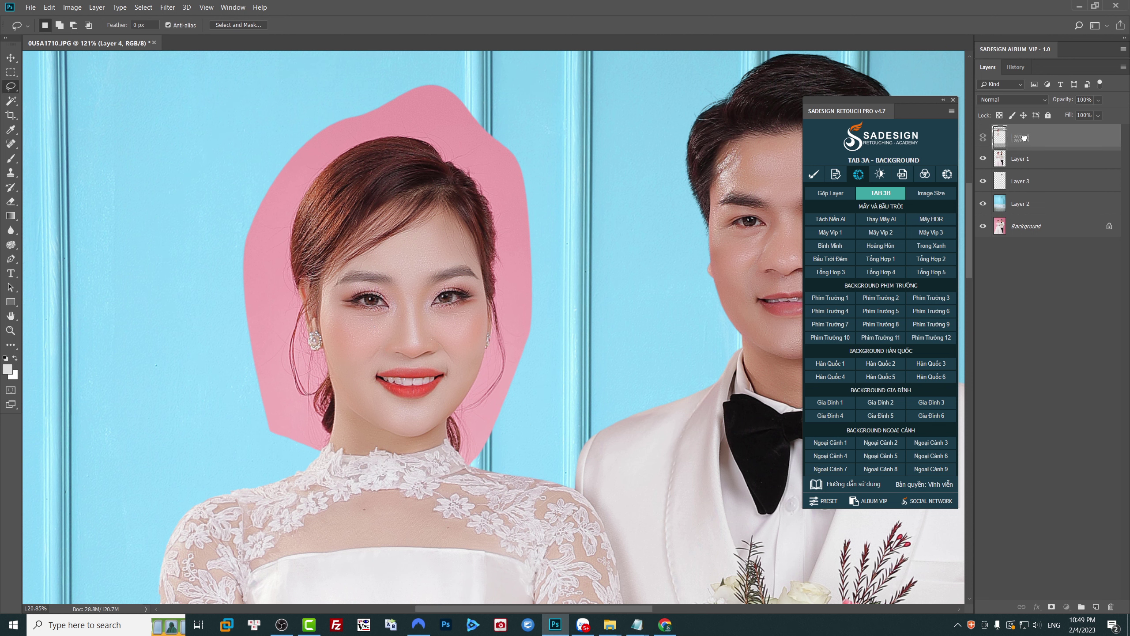
Step: Move Layer 4 below Layer 1, hide Layer 1, and set Layer 4 to Multiply
{"action": "left_click_drag", "start_coordinate": [1011, 145], "coordinate": [1019, 170]}
{"action": "left_click", "coordinate": [983, 137]}
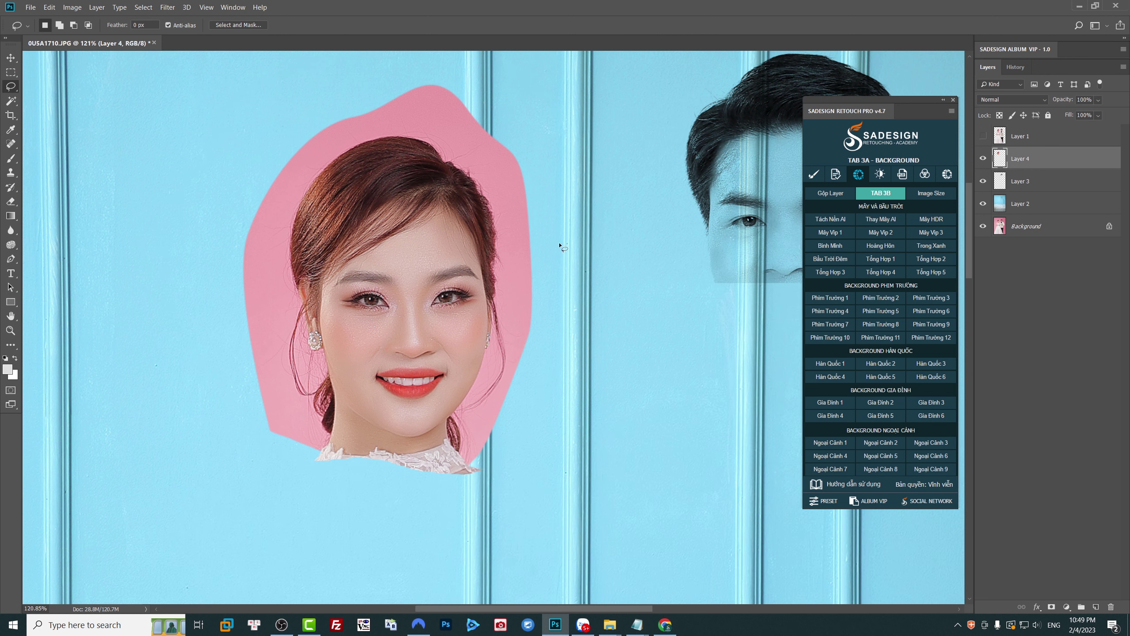
{"action": "key", "text": "v"}
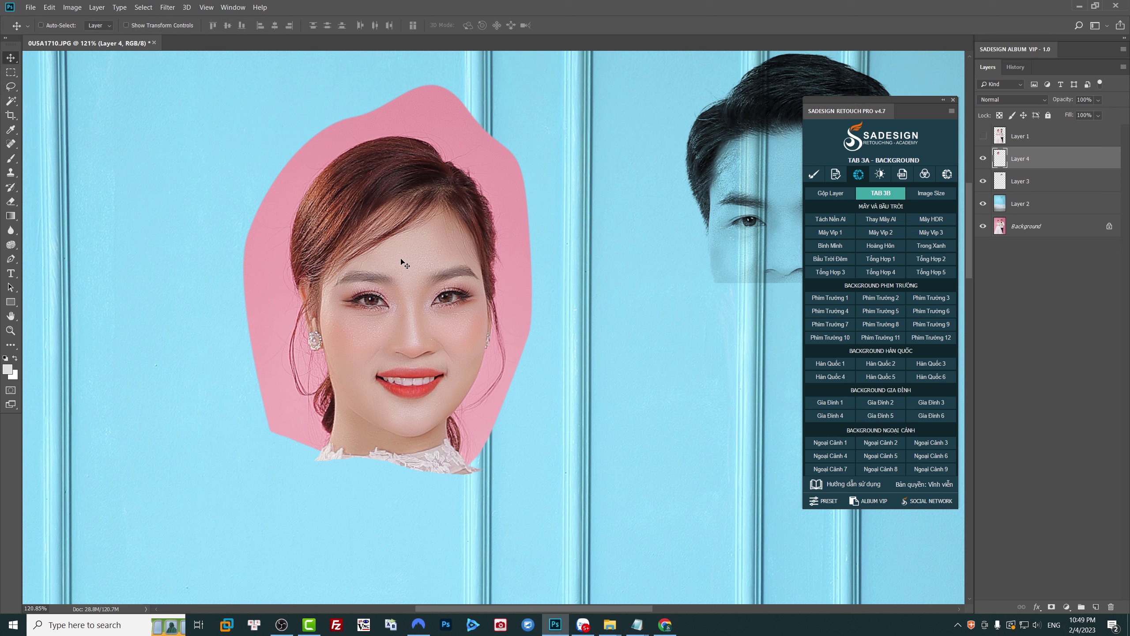
{"action": "left_click", "coordinate": [1007, 100]}
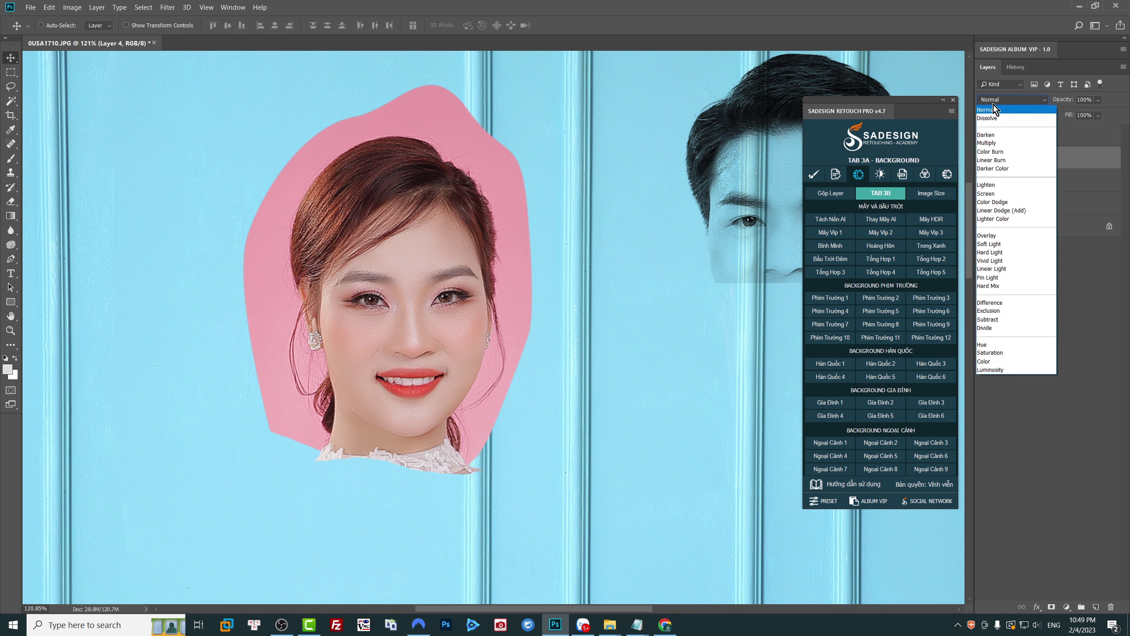
{"action": "left_click", "coordinate": [988, 143]}
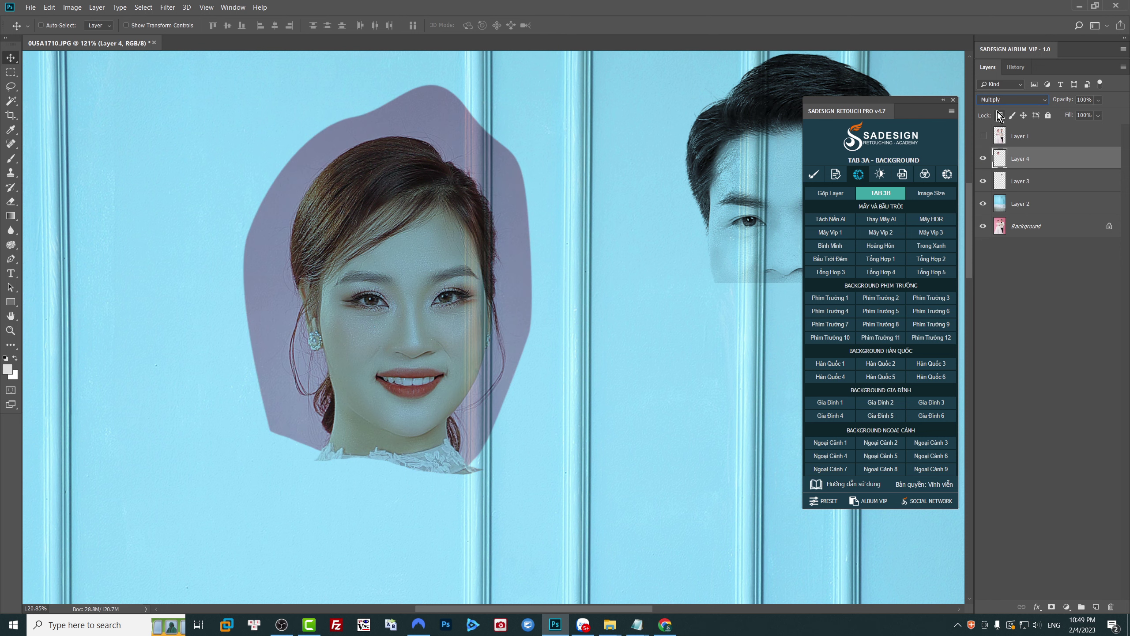
Step: Set Layer 4's Hue/Saturation Reds, sampled from the pink halo, to saturation -100, lightness +100
{"action": "key", "text": "ctrl+u"}
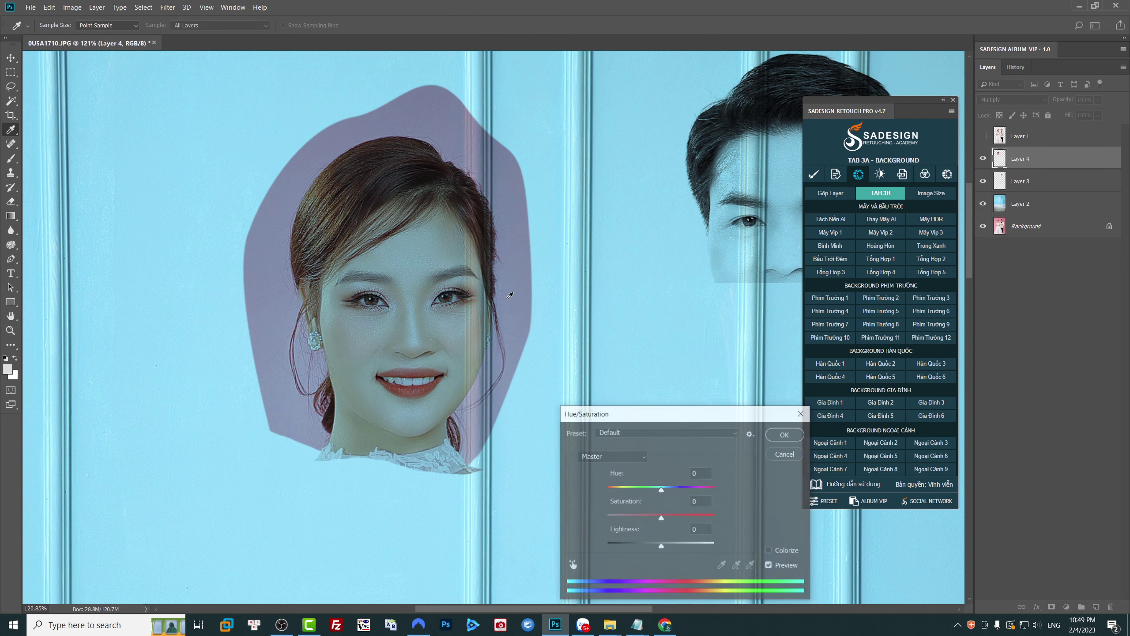
{"action": "left_click", "coordinate": [576, 564]}
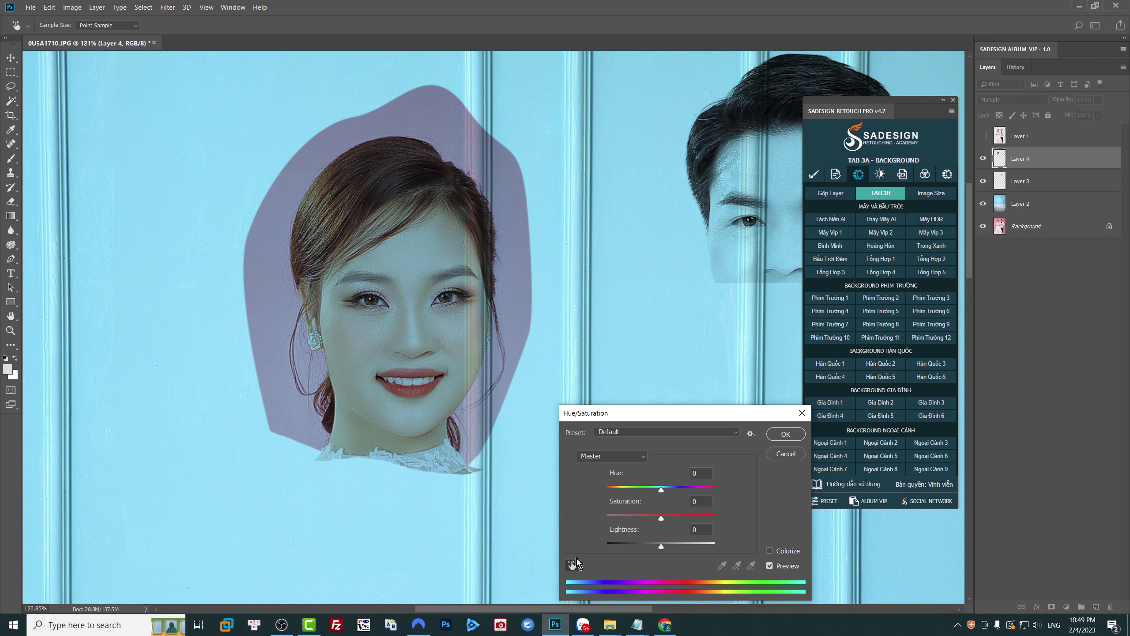
{"action": "left_click", "coordinate": [278, 331]}
{"action": "left_click_drag", "start_coordinate": [628, 515], "coordinate": [554, 523]}
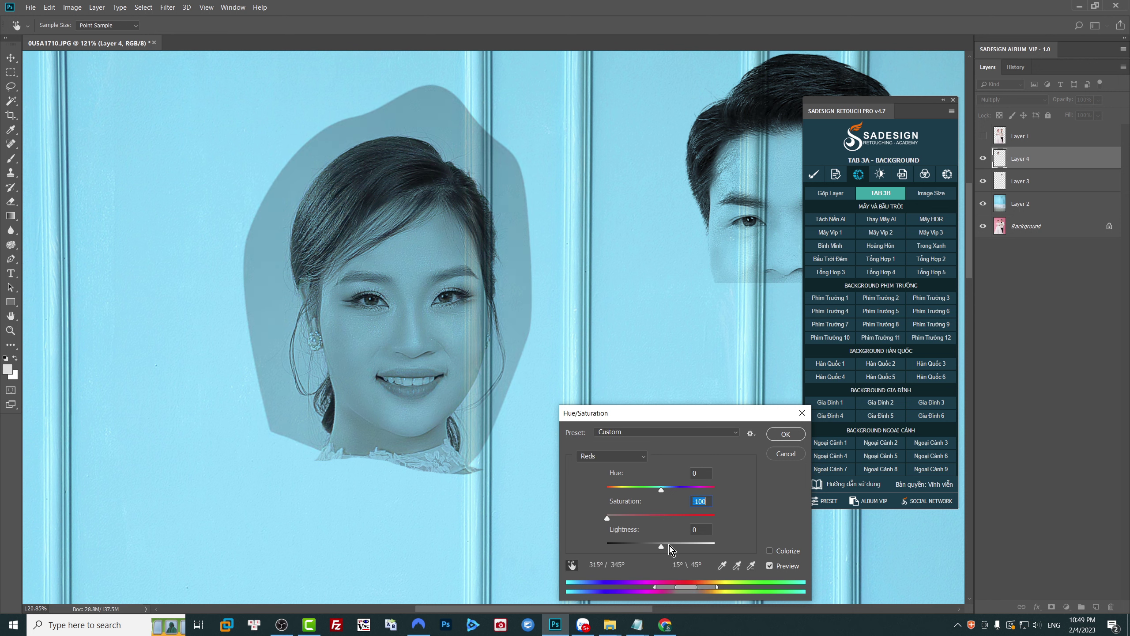
{"action": "left_click_drag", "start_coordinate": [669, 545], "coordinate": [715, 545]}
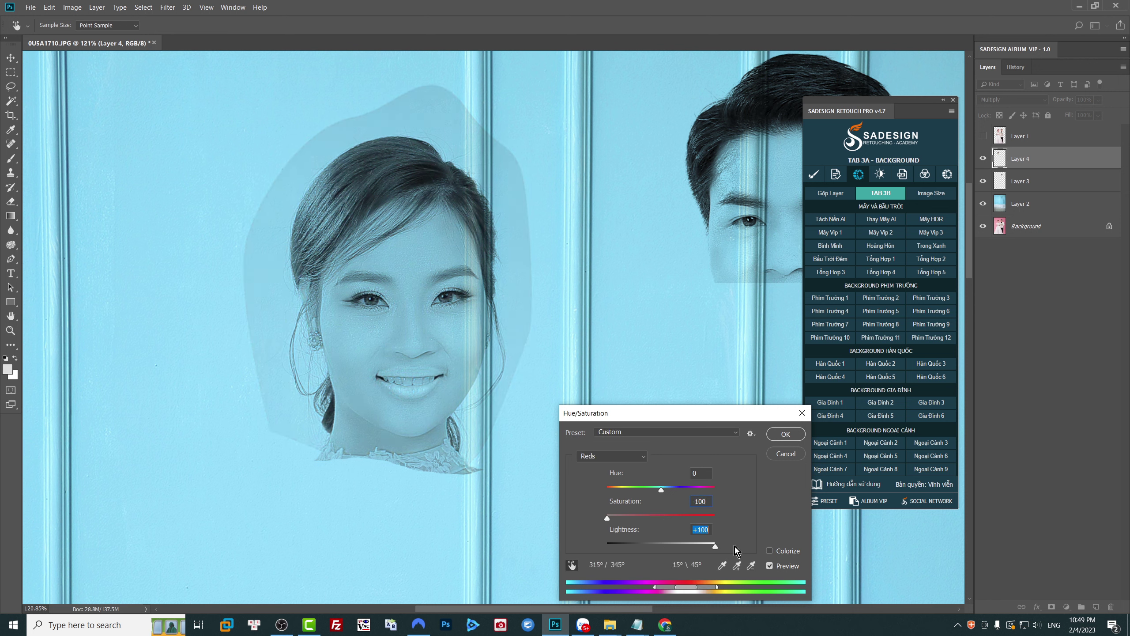
{"action": "left_click", "coordinate": [786, 434]}
{"action": "key", "text": "ctrl+l"}
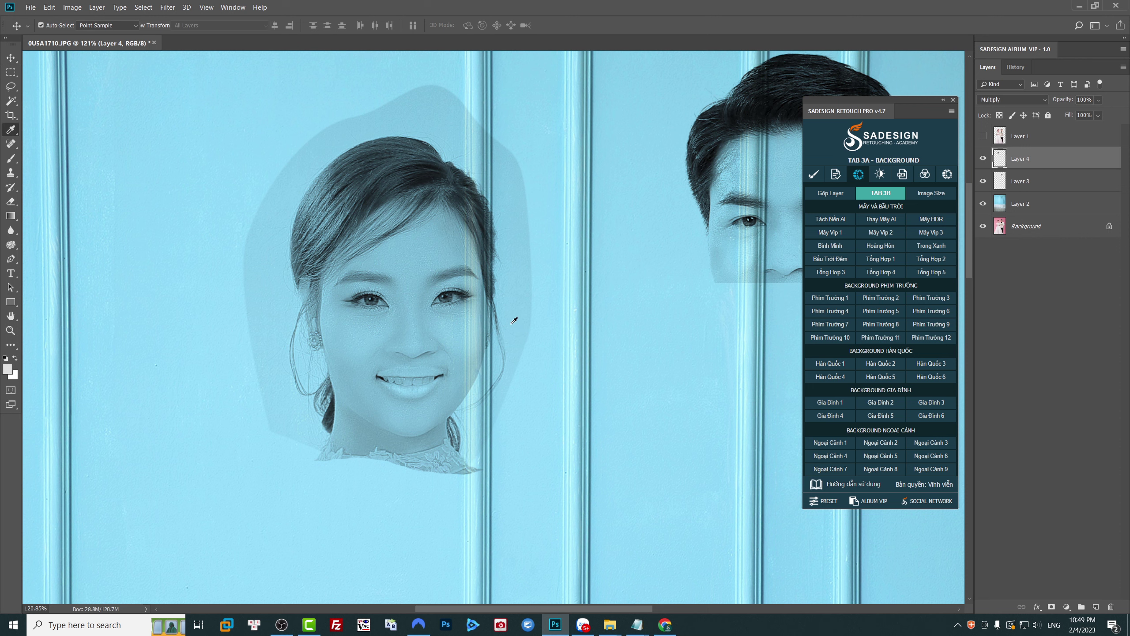
Step: Apply Levels to Layer 4 with black input 71, then show and select Layer 1
{"action": "left_click_drag", "start_coordinate": [645, 367], "coordinate": [622, 288]}
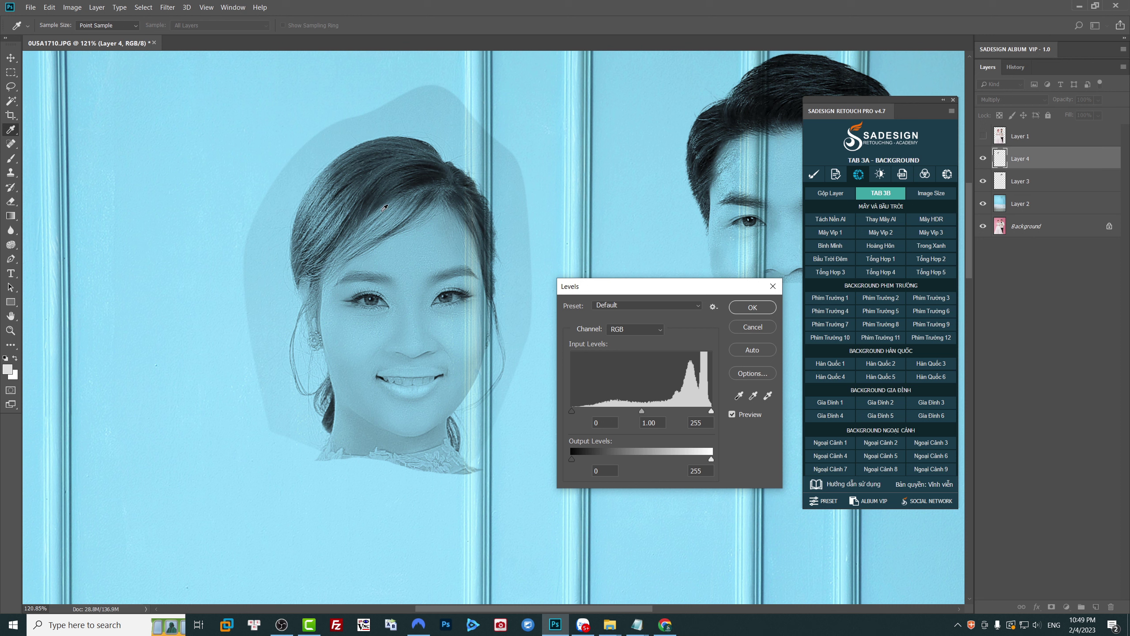
{"action": "left_click_drag", "start_coordinate": [573, 411], "coordinate": [608, 412]}
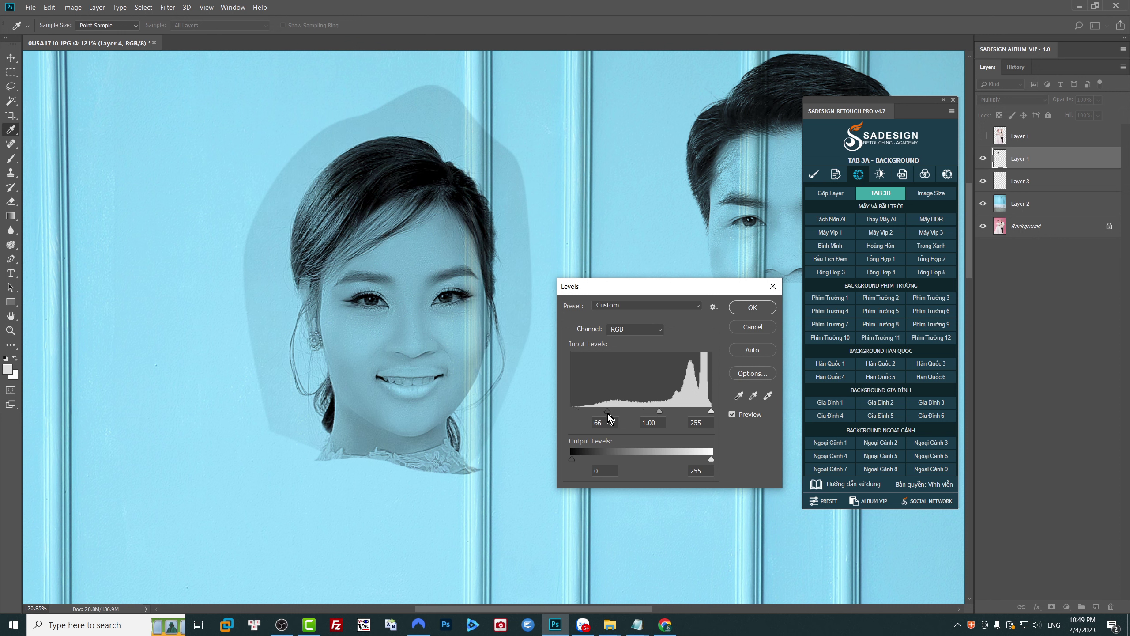
{"action": "left_click_drag", "start_coordinate": [711, 411], "coordinate": [709, 412]}
{"action": "left_click", "coordinate": [768, 395]}
{"action": "left_click", "coordinate": [430, 117]}
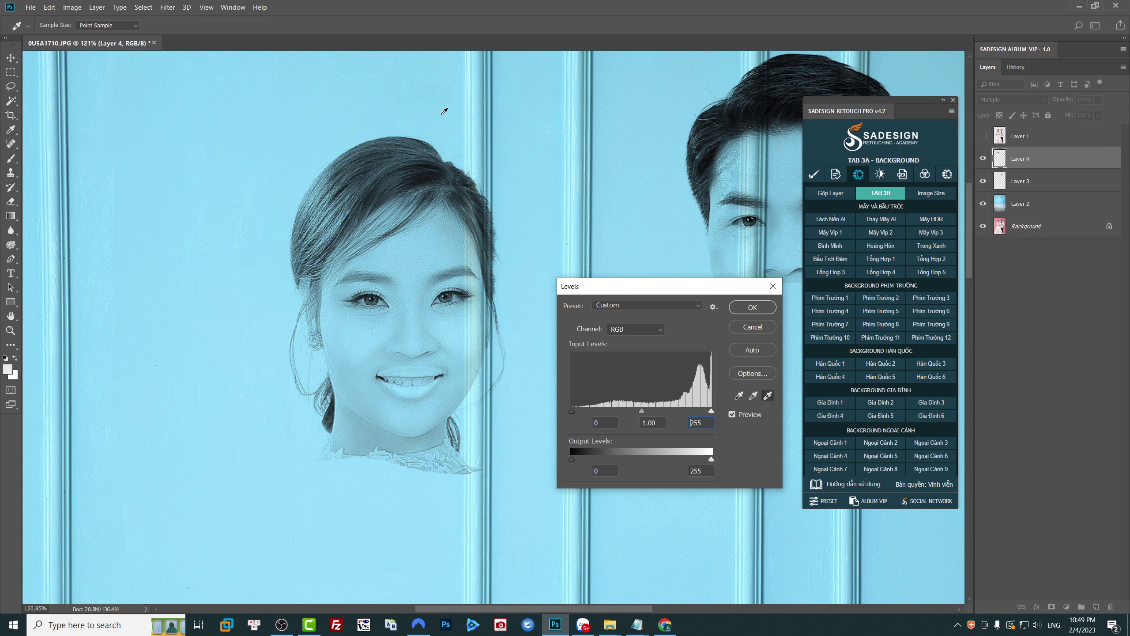
{"action": "left_click_drag", "start_coordinate": [572, 410], "coordinate": [612, 415]}
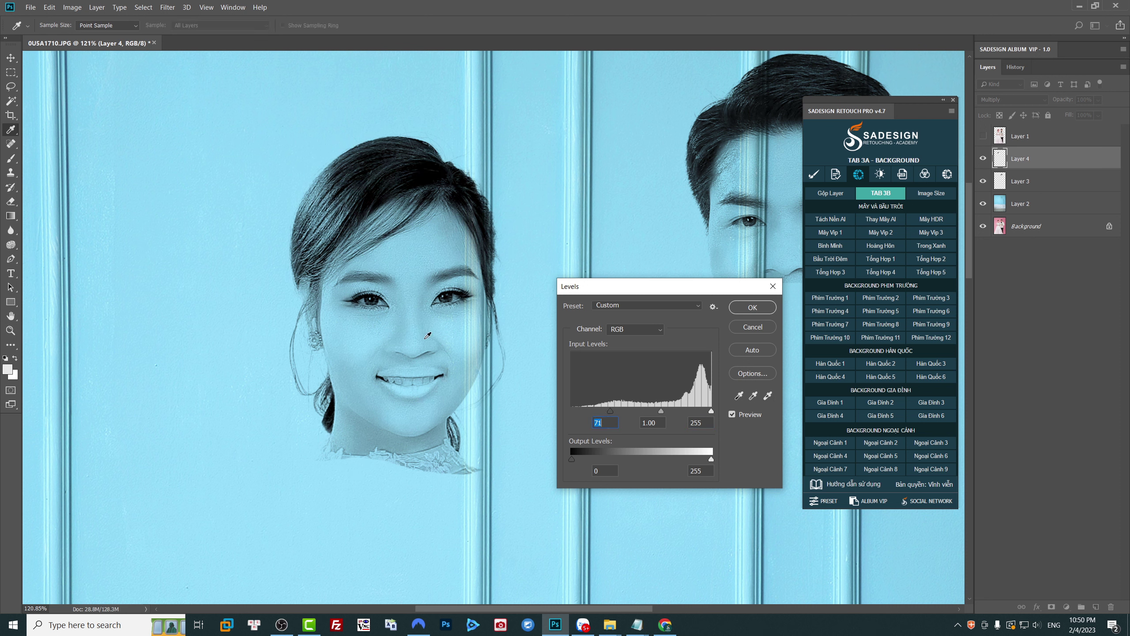
{"action": "left_click", "coordinate": [743, 415]}
{"action": "left_click", "coordinate": [752, 416]}
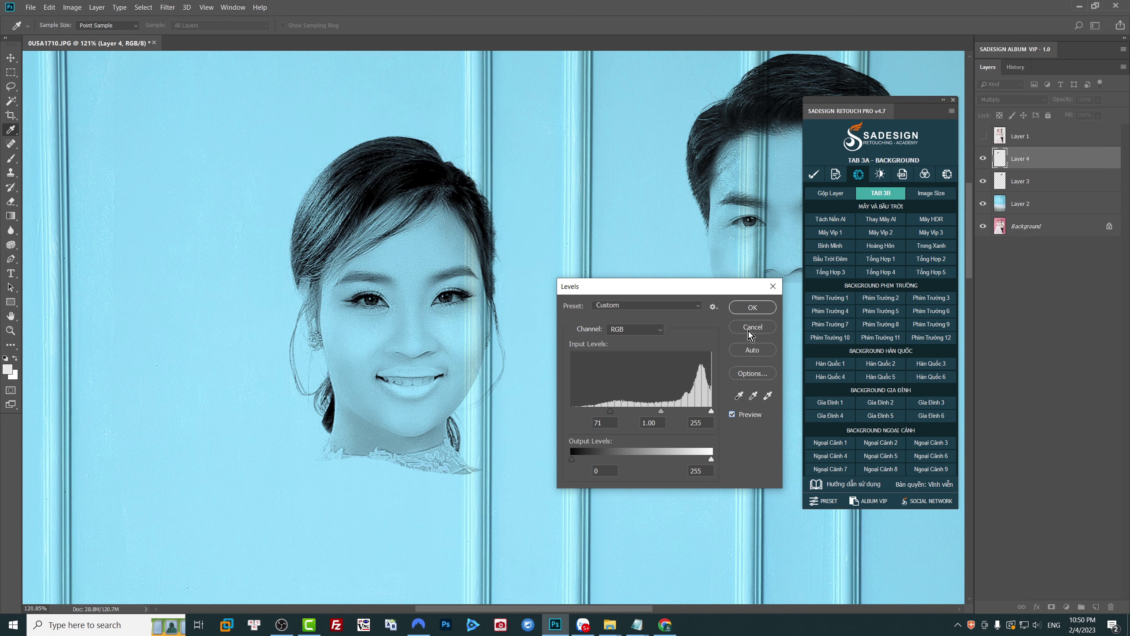
{"action": "left_click", "coordinate": [752, 307]}
{"action": "left_click", "coordinate": [1005, 142]}
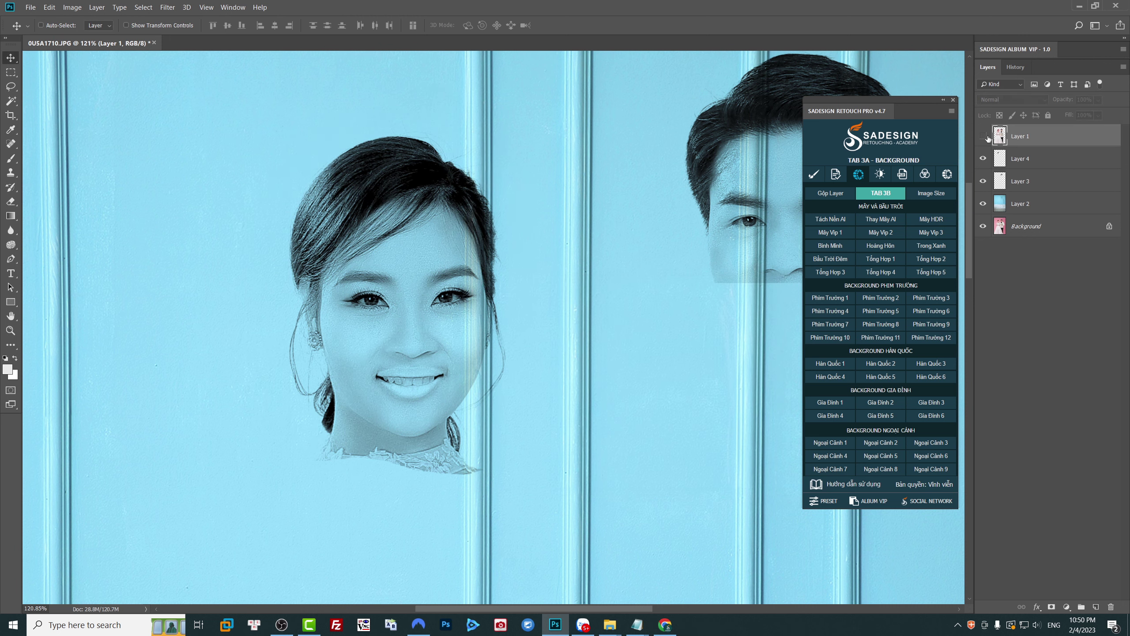
Step: With the Pen tool, place anchors along the edge of the bride's neck
{"action": "key", "text": "p"}
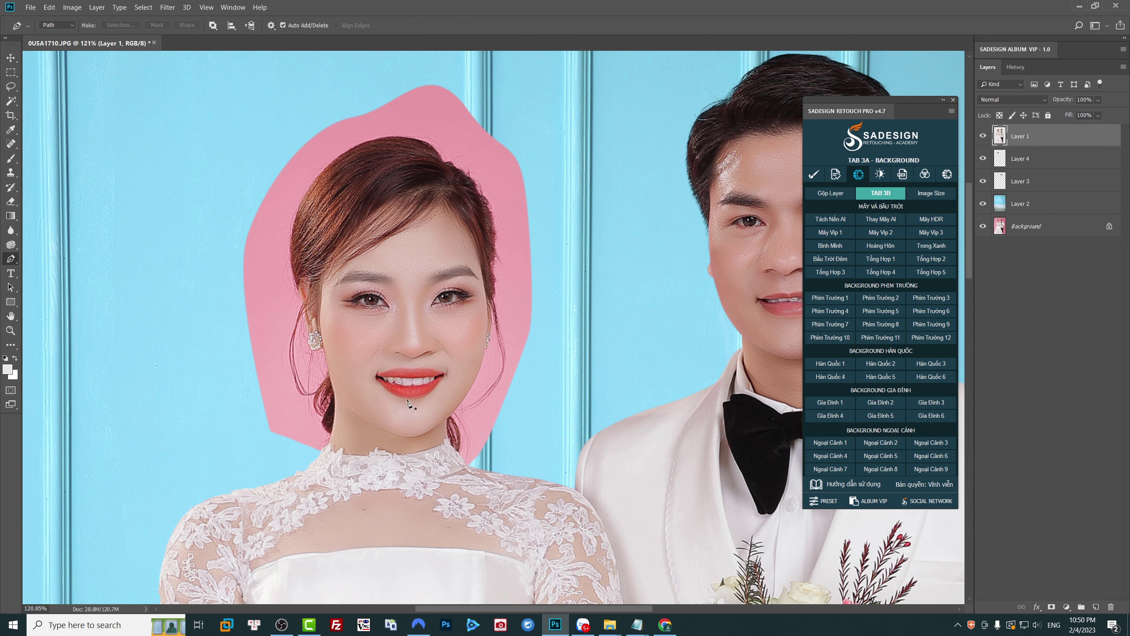
{"action": "left_click_drag", "start_coordinate": [317, 453], "coordinate": [356, 454]}
{"action": "left_click", "coordinate": [238, 506]}
{"action": "mouse_move", "coordinate": [314, 518]}
{"action": "left_mouse_down"}
{"action": "mouse_move", "coordinate": [347, 517]}
{"action": "mouse_move", "coordinate": [417, 449]}
{"action": "left_mouse_up"}
{"action": "left_click", "coordinate": [374, 503]}
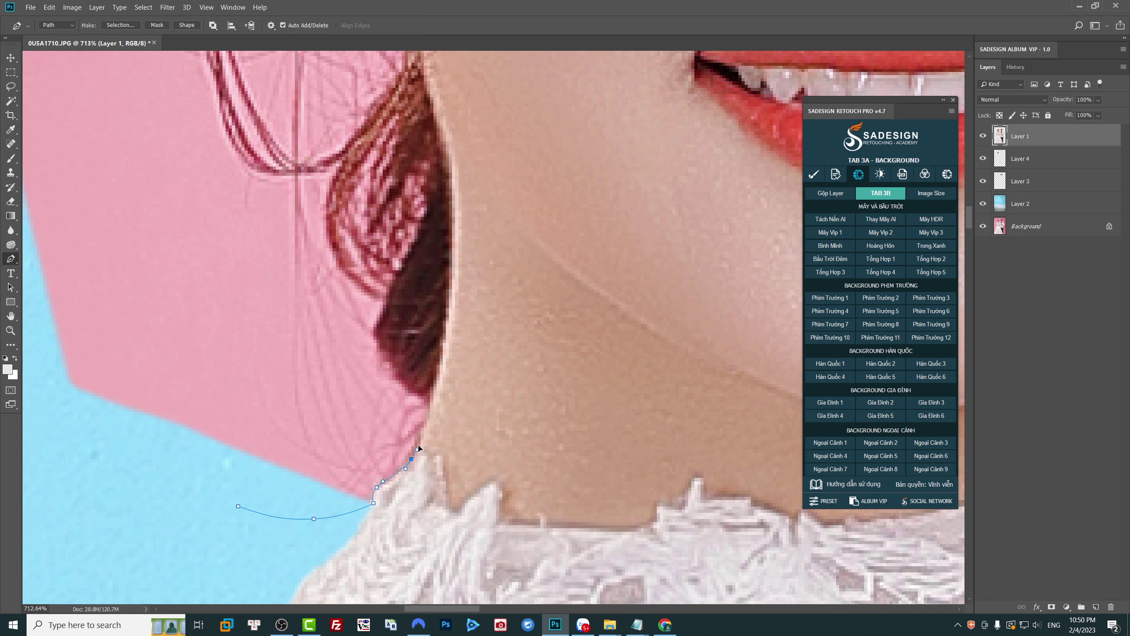
{"action": "left_click", "coordinate": [430, 406]}
Step: Extend the path up the hair and curve it around the earring
{"action": "left_click", "coordinate": [389, 304]}
{"action": "scroll", "coordinate": [388, 304], "scroll_direction": "down", "scroll_amount": 3}
{"action": "scroll", "coordinate": [388, 304], "scroll_direction": "up", "scroll_amount": 3}
{"action": "left_click_drag", "start_coordinate": [361, 251], "coordinate": [358, 215]}
{"action": "mouse_move", "coordinate": [400, 147]}
{"action": "left_mouse_down"}
{"action": "mouse_move", "coordinate": [415, 496]}
{"action": "mouse_move", "coordinate": [431, 480]}
{"action": "left_mouse_up"}
{"action": "left_click", "coordinate": [451, 457]}
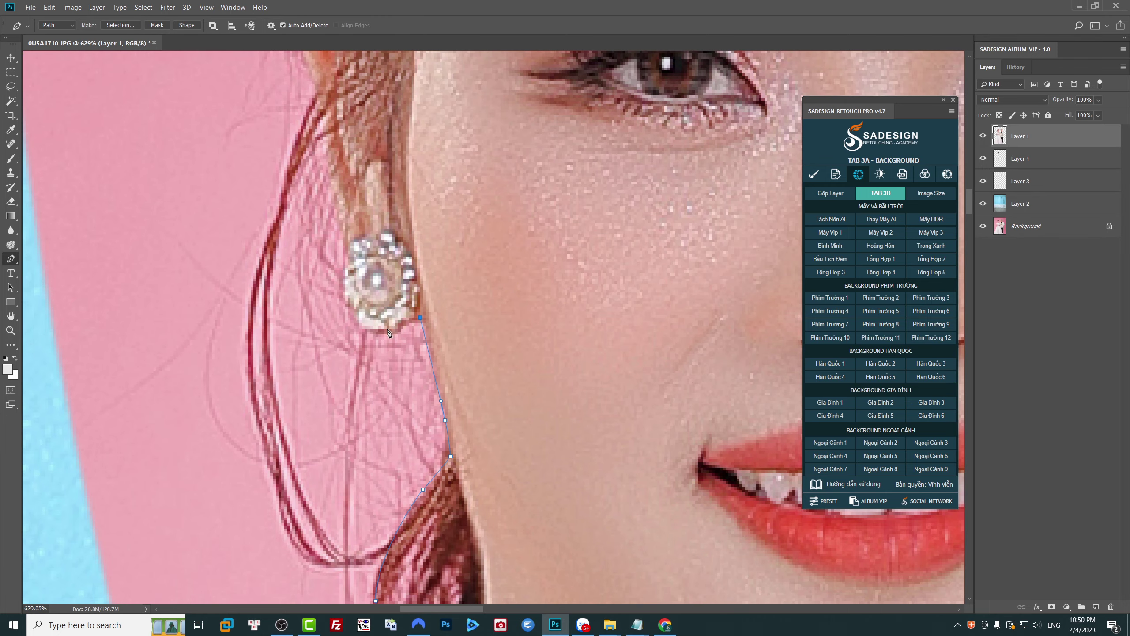
{"action": "mouse_move", "coordinate": [385, 328]}
{"action": "left_mouse_down"}
{"action": "mouse_move", "coordinate": [371, 330]}
{"action": "mouse_move", "coordinate": [395, 475]}
{"action": "mouse_move", "coordinate": [365, 415]}
{"action": "left_mouse_up"}
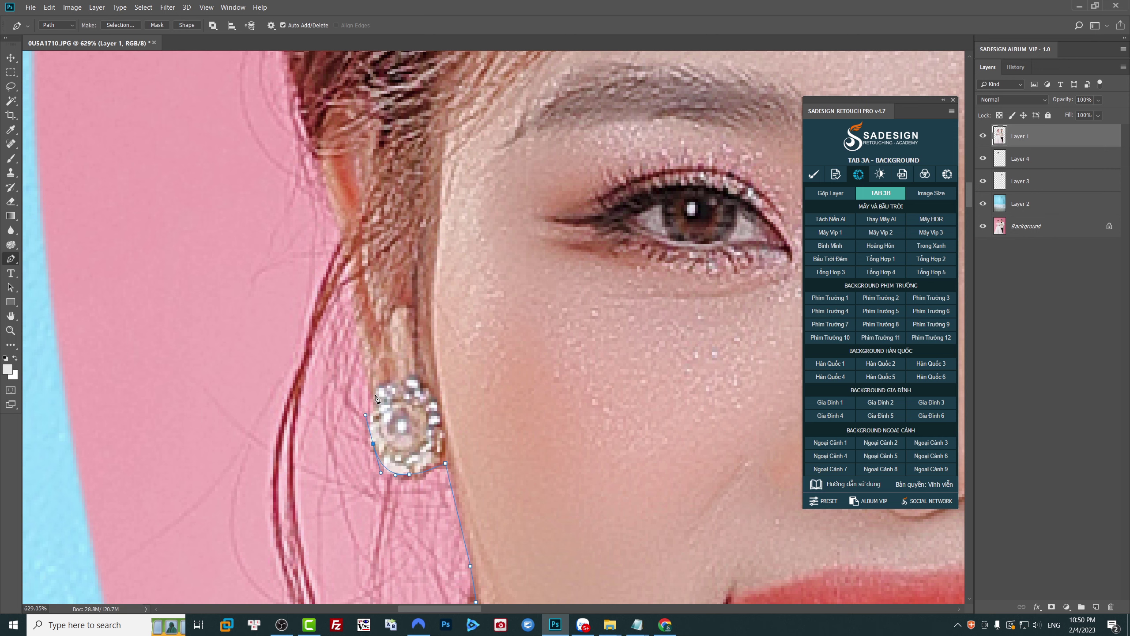
{"action": "left_click", "coordinate": [376, 394]}
{"action": "left_click_drag", "start_coordinate": [345, 282], "coordinate": [344, 259]}
Step: Continue the path up the side and over the top of the hair
{"action": "scroll", "coordinate": [341, 236], "scroll_direction": "down", "scroll_amount": 5}
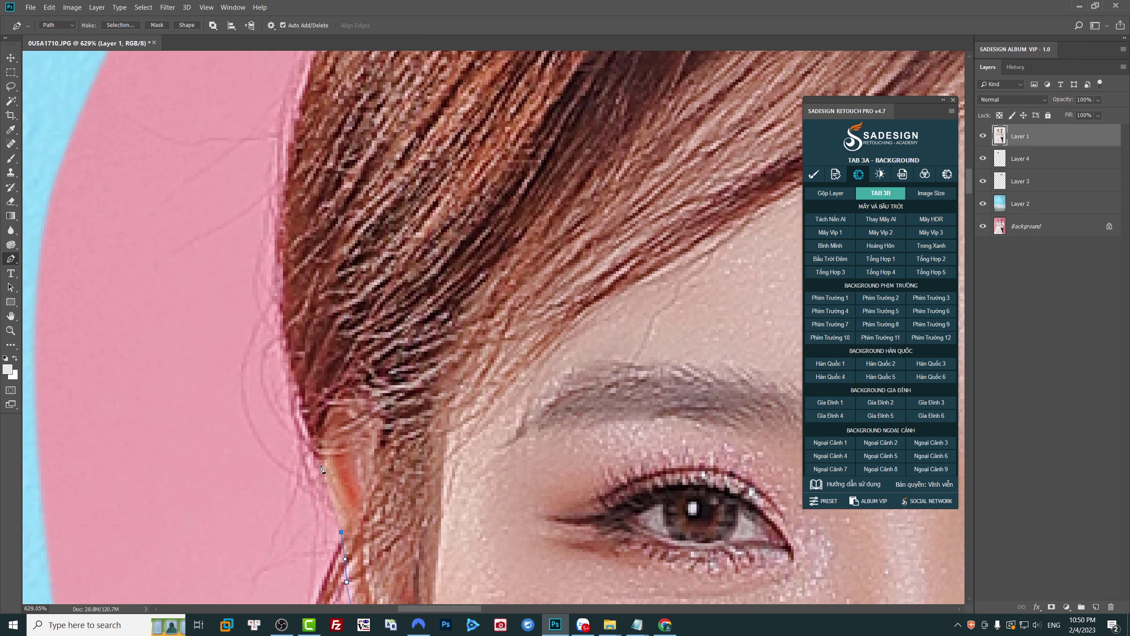
{"action": "scroll", "coordinate": [317, 318], "scroll_direction": "down", "scroll_amount": 2}
{"action": "scroll", "coordinate": [317, 318], "scroll_direction": "up", "scroll_amount": 1}
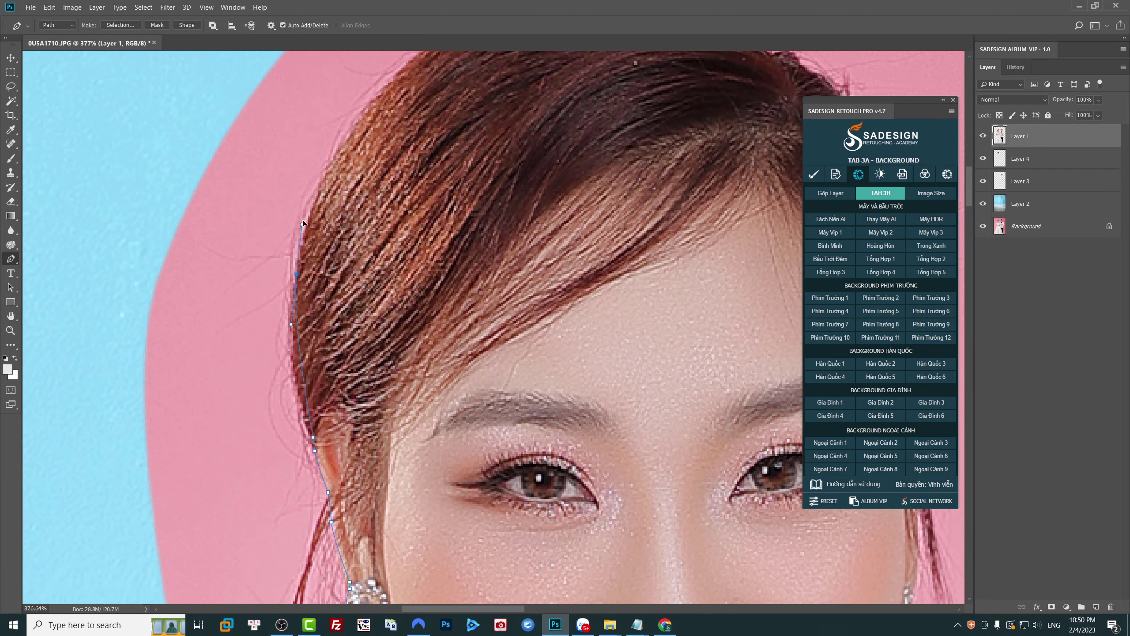
{"action": "left_click_drag", "start_coordinate": [305, 203], "coordinate": [240, 417]}
{"action": "left_click_drag", "start_coordinate": [309, 347], "coordinate": [382, 282]}
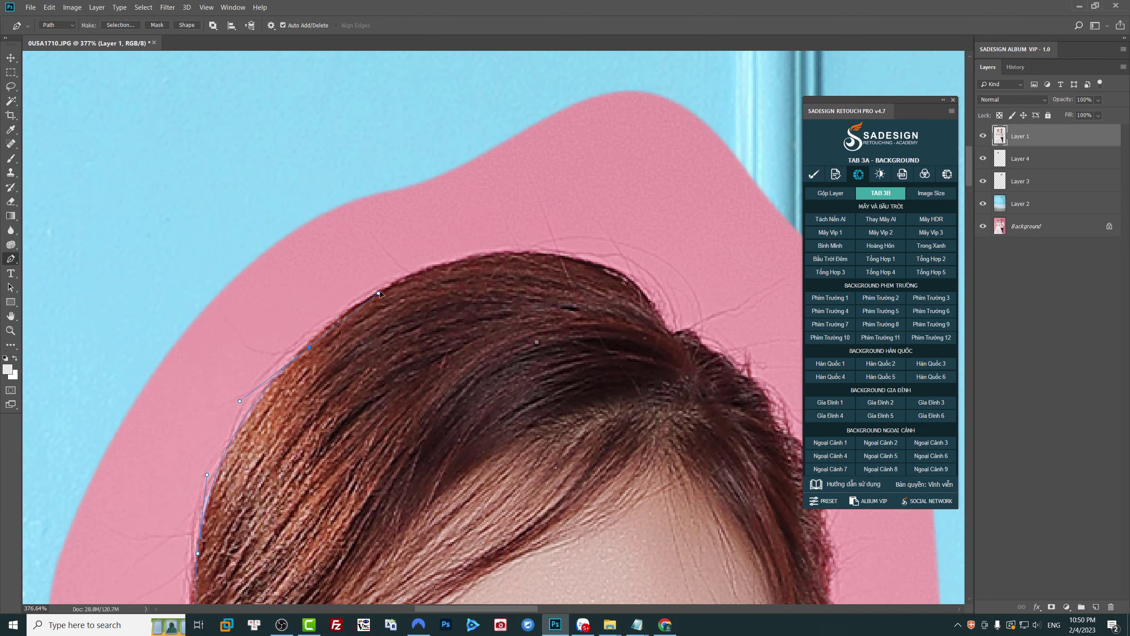
{"action": "left_click_drag", "start_coordinate": [556, 256], "coordinate": [627, 269]}
Step: Curve the path down the hair's right edge past the right ear
{"action": "left_click_drag", "start_coordinate": [666, 336], "coordinate": [313, 196]}
{"action": "left_click_drag", "start_coordinate": [389, 240], "coordinate": [423, 271]}
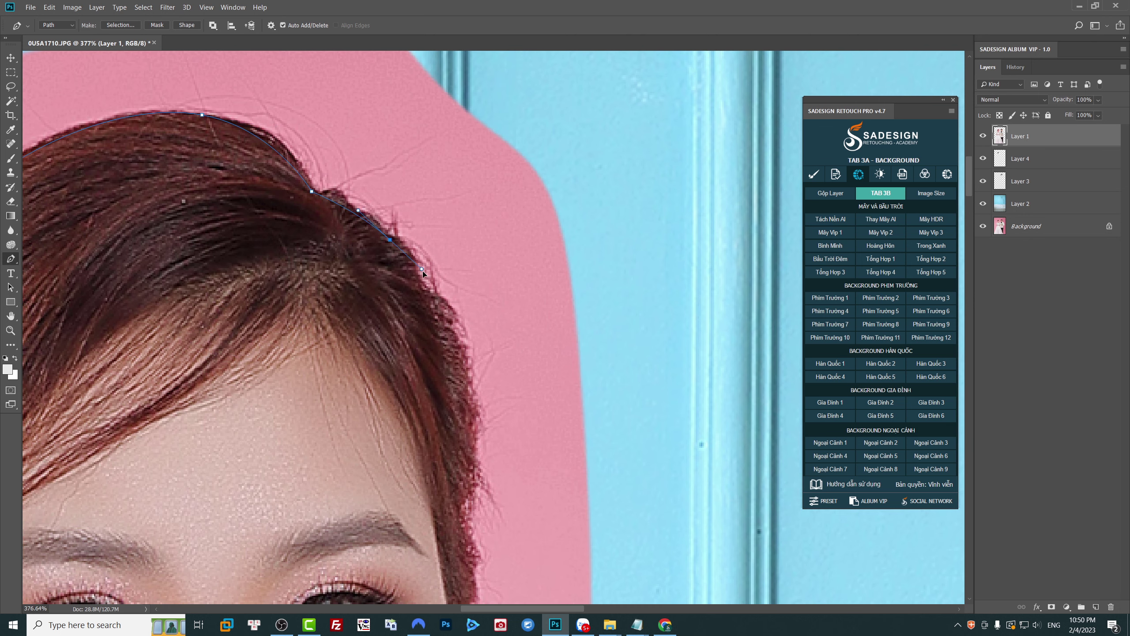
{"action": "left_click_drag", "start_coordinate": [470, 381], "coordinate": [479, 434]}
{"action": "scroll", "coordinate": [479, 434], "scroll_direction": "down", "scroll_amount": 5}
{"action": "left_click_drag", "start_coordinate": [472, 291], "coordinate": [476, 323]}
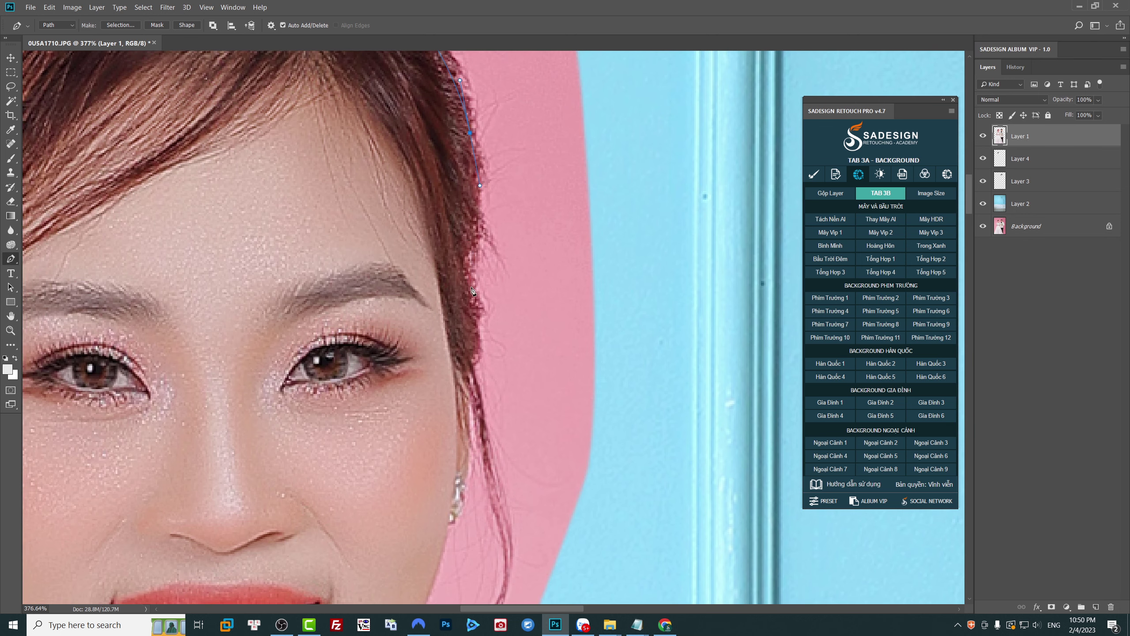
{"action": "mouse_move", "coordinate": [460, 473]}
{"action": "left_mouse_down"}
{"action": "mouse_move", "coordinate": [527, 183]}
{"action": "mouse_move", "coordinate": [537, 194]}
{"action": "left_mouse_up"}
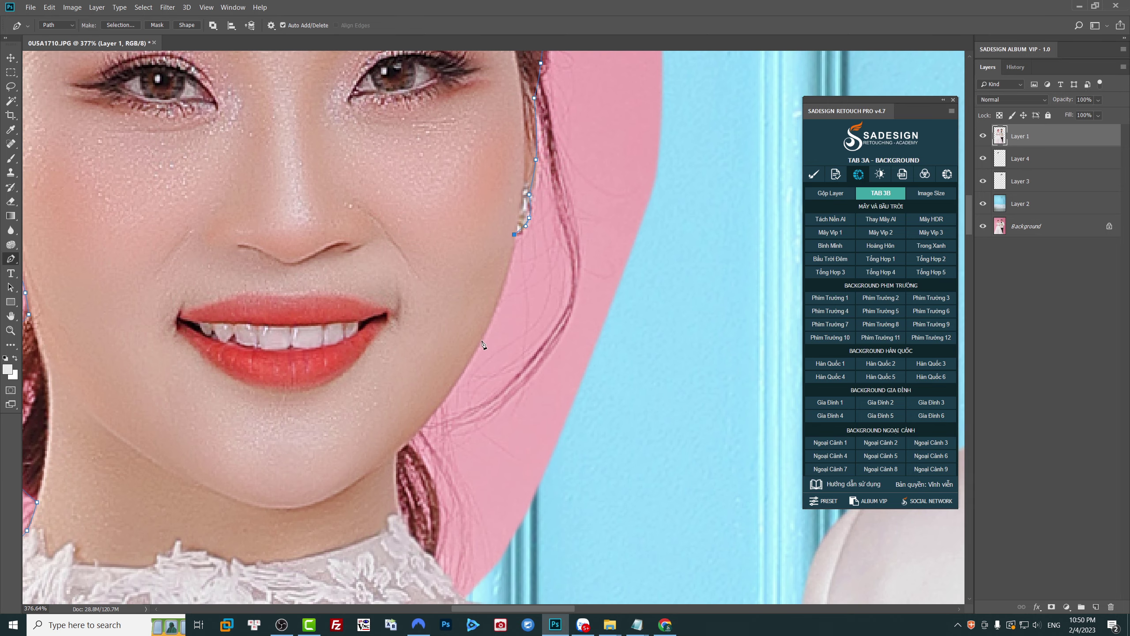
{"action": "left_click_drag", "start_coordinate": [482, 344], "coordinate": [455, 386]}
Step: Place an anchor where the neck meets the shoulder, then view the whole head
{"action": "left_click_drag", "start_coordinate": [435, 563], "coordinate": [415, 411]}
{"action": "left_click", "coordinate": [436, 443]}
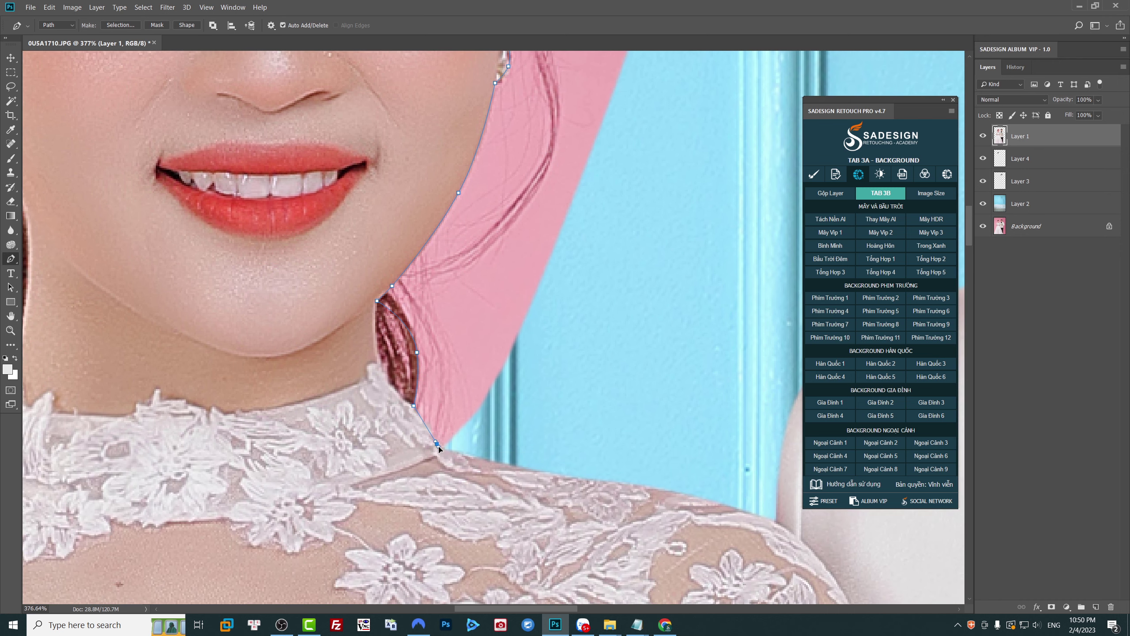
{"action": "scroll", "coordinate": [454, 451], "scroll_direction": "down", "scroll_amount": 3}
{"action": "scroll", "coordinate": [533, 356], "scroll_direction": "down", "scroll_amount": 2}
{"action": "scroll", "coordinate": [578, 311], "scroll_direction": "down", "scroll_amount": 2}
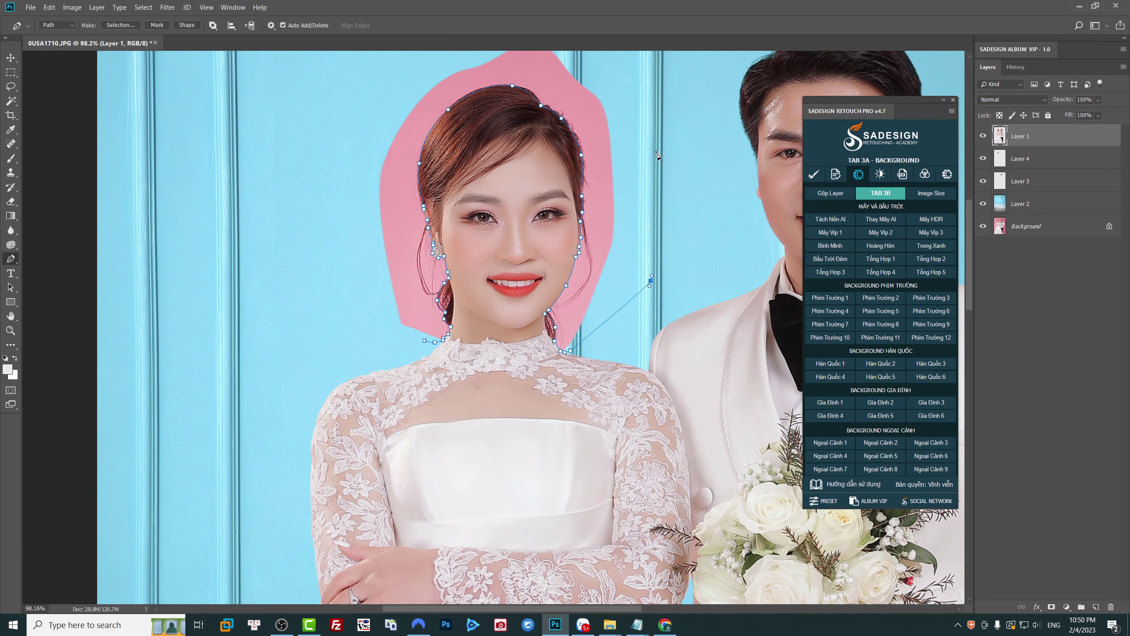
{"action": "left_click_drag", "start_coordinate": [626, 138], "coordinate": [627, 272]}
{"action": "scroll", "coordinate": [457, 300], "scroll_direction": "up", "scroll_amount": 2}
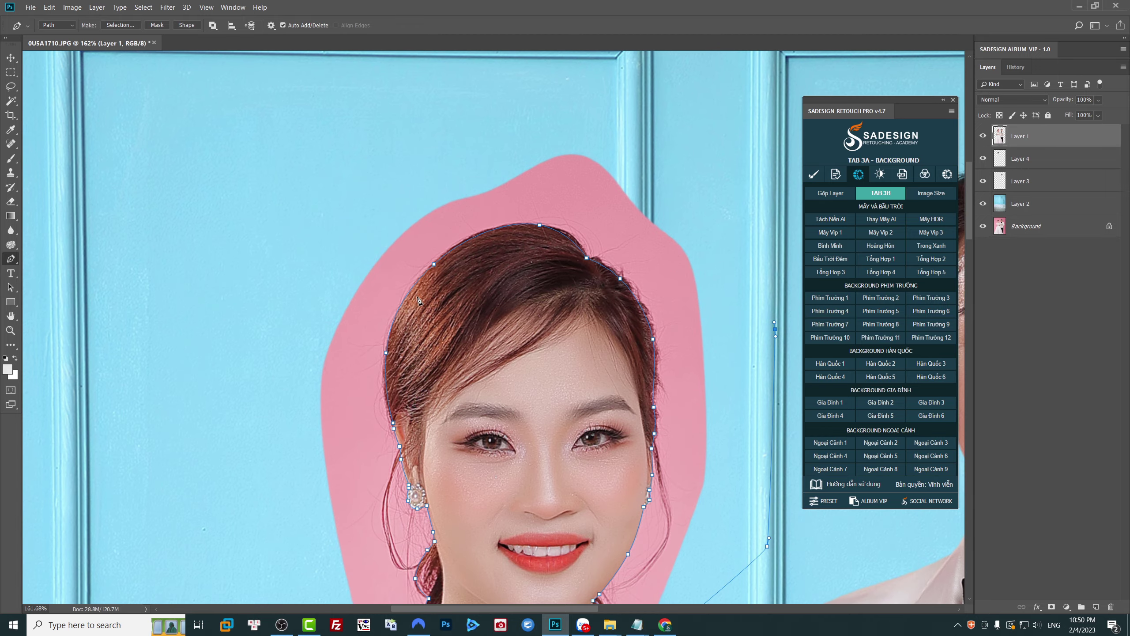
{"action": "scroll", "coordinate": [467, 296], "scroll_direction": "down", "scroll_amount": 2}
Step: Curve the path around above the head and down the left side
{"action": "left_click", "coordinate": [657, 250]}
{"action": "left_click", "coordinate": [534, 176]}
{"action": "left_click_drag", "start_coordinate": [410, 204], "coordinate": [341, 261]}
{"action": "left_click_drag", "start_coordinate": [314, 319], "coordinate": [315, 406]}
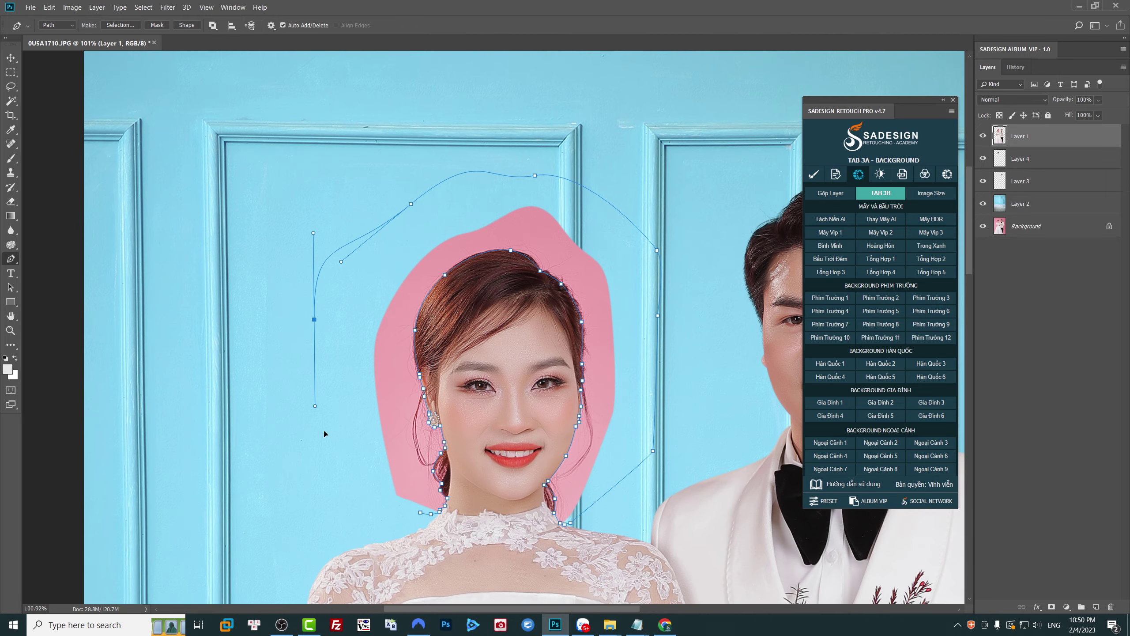
{"action": "left_click_drag", "start_coordinate": [333, 461], "coordinate": [349, 491]}
{"action": "left_click_drag", "start_coordinate": [383, 498], "coordinate": [387, 505]}
Step: Close the path, feather the selection 0.7 px, delete the pink halo, and deselect
{"action": "left_click", "coordinate": [396, 508]}
{"action": "key", "text": "ctrl+Return"}
{"action": "key", "text": "shift+F6"}
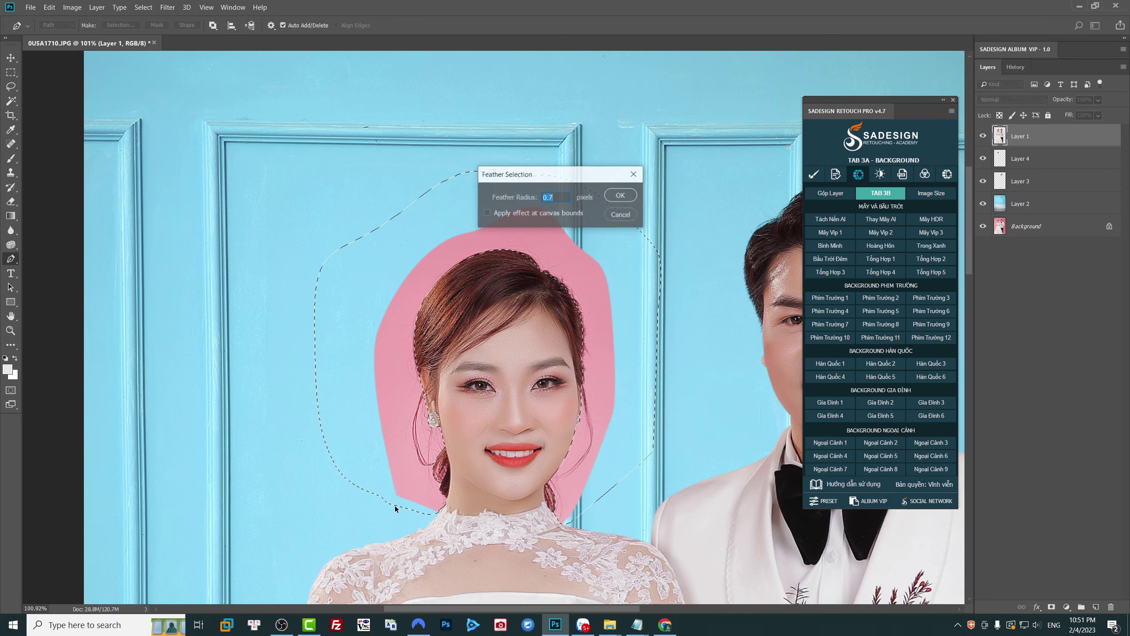
{"action": "key", "text": "Return"}
{"action": "key", "text": "Delete"}
{"action": "key", "text": "ctrl+d"}
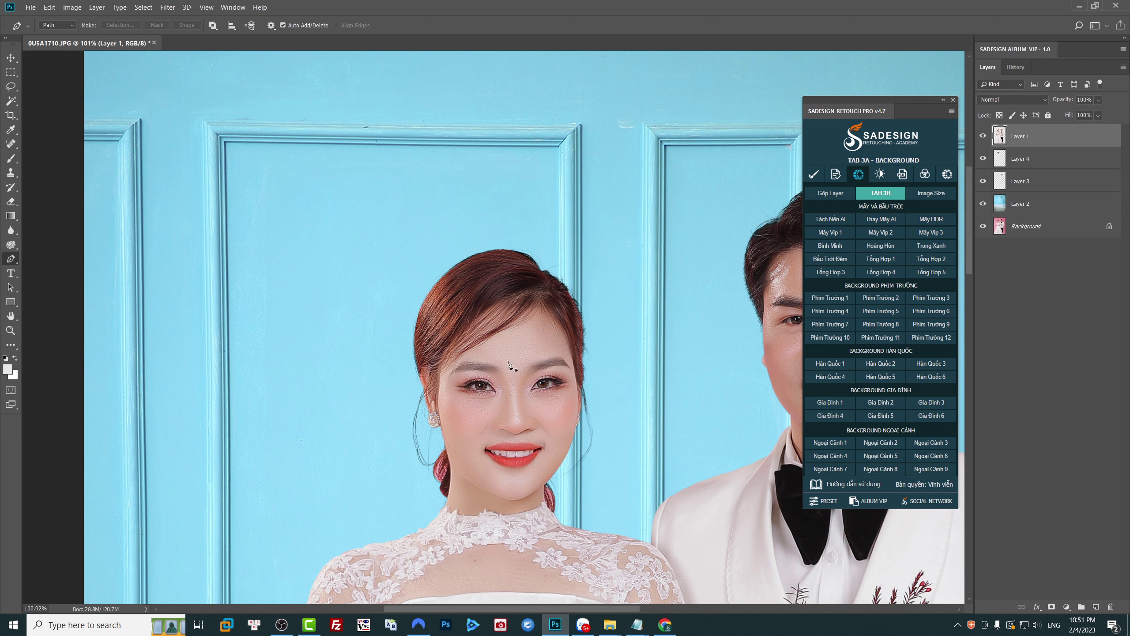
Step: Set the Eraser to a 27 px brush at 50% opacity
{"action": "key", "text": "v"}
{"action": "mouse_move", "coordinate": [550, 314]}
{"action": "left_mouse_down"}
{"action": "mouse_move", "coordinate": [585, 352]}
{"action": "mouse_move", "coordinate": [619, 356]}
{"action": "left_mouse_up"}
{"action": "key", "text": "e"}
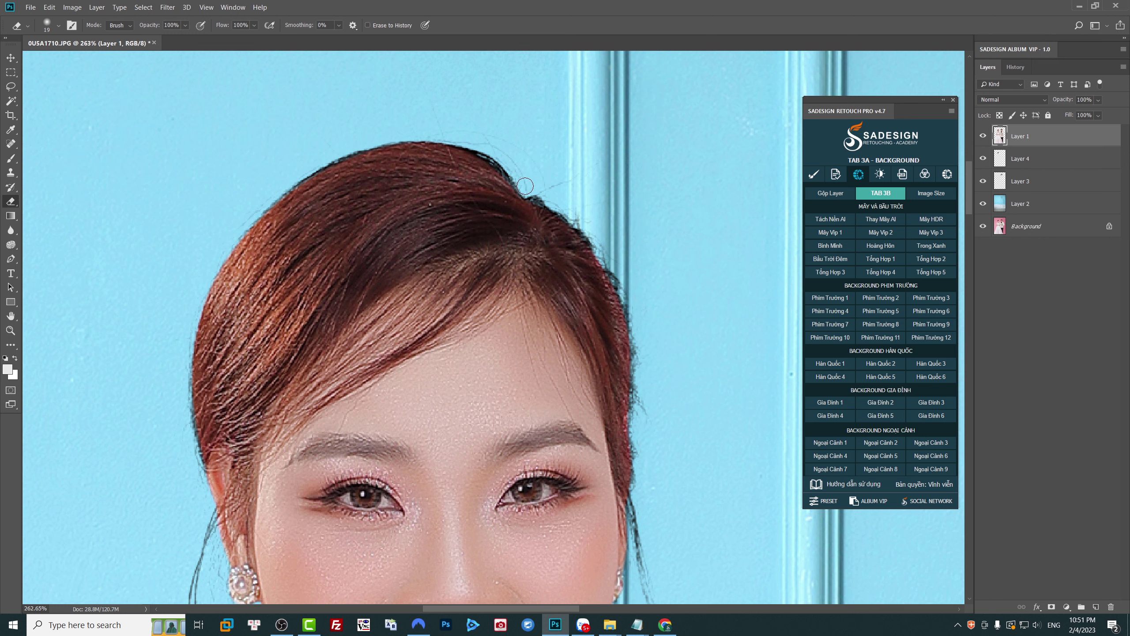
{"action": "right_click", "coordinate": [475, 125], "text": "alt"}
{"action": "left_click", "coordinate": [186, 26]}
{"action": "left_click", "coordinate": [445, 140]}
Step: Erase the leftover pink fringe along the hair's right edge, resizing the brush between 17 and 31
{"action": "left_click_drag", "start_coordinate": [178, 346], "coordinate": [221, 201]}
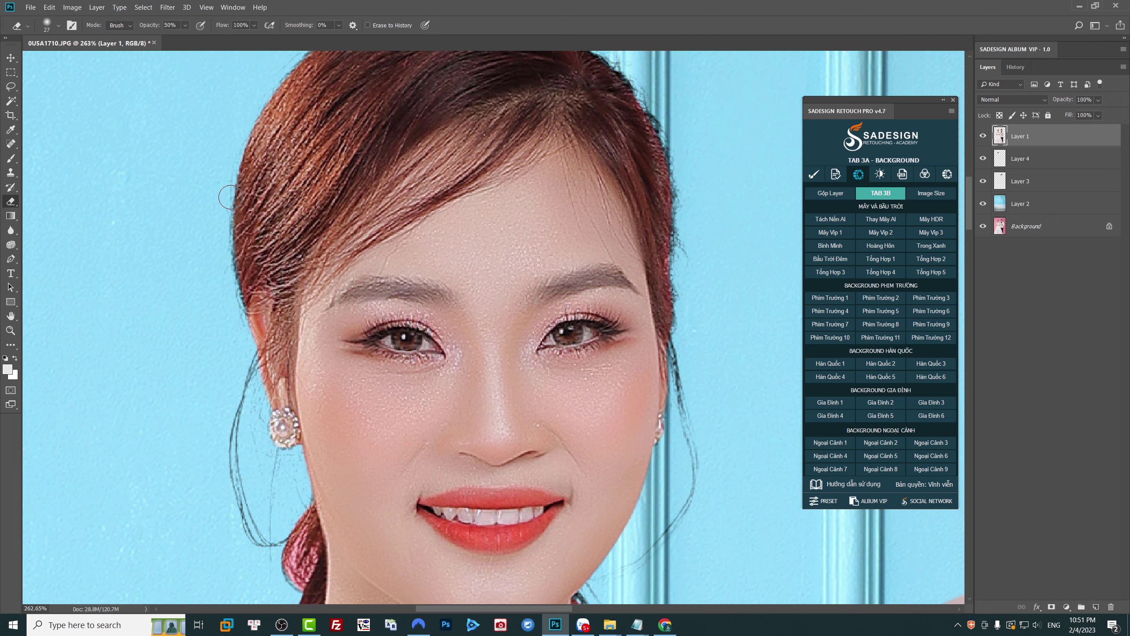
{"action": "mouse_move", "coordinate": [289, 494]}
{"action": "left_mouse_down"}
{"action": "mouse_move", "coordinate": [270, 329]}
{"action": "mouse_move", "coordinate": [285, 364]}
{"action": "mouse_move", "coordinate": [286, 457]}
{"action": "left_mouse_up"}
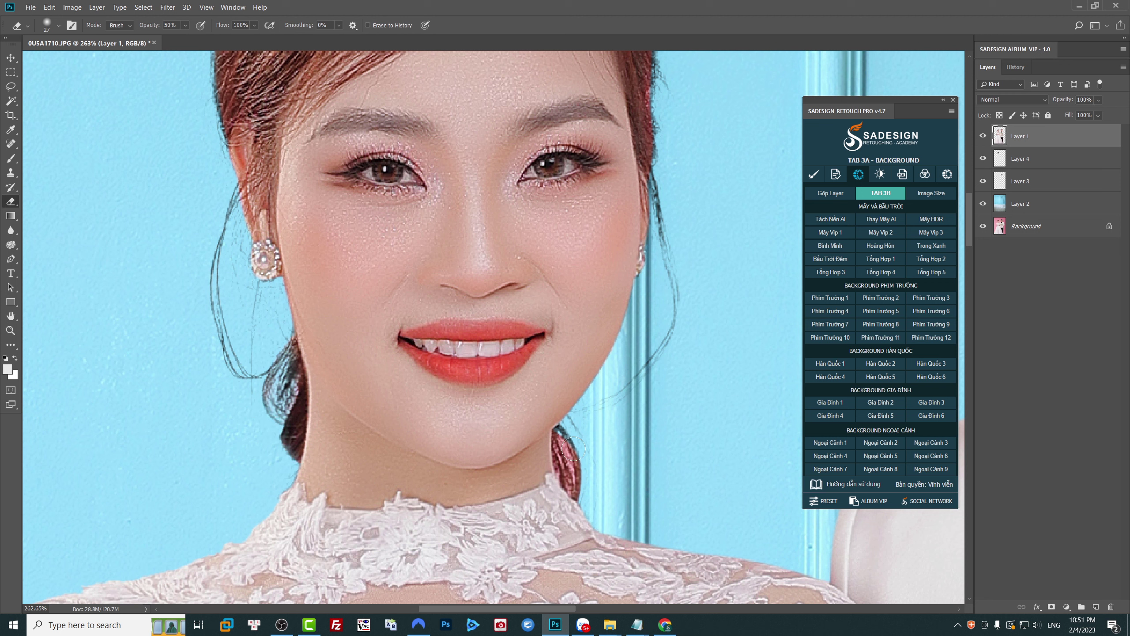
{"action": "key", "text": "bracketleft"}
{"action": "scroll", "coordinate": [645, 356], "scroll_direction": "up", "scroll_amount": 3}
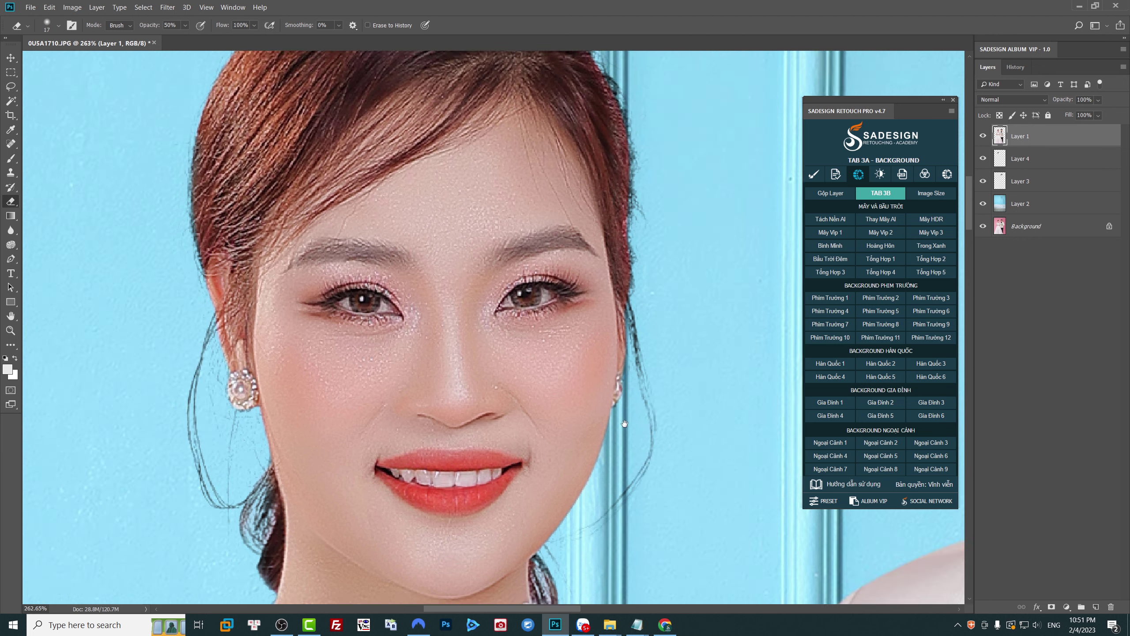
{"action": "scroll", "coordinate": [623, 401], "scroll_direction": "up", "scroll_amount": 3}
{"action": "key", "text": "bracketright"}
{"action": "key", "text": "bracketright"}
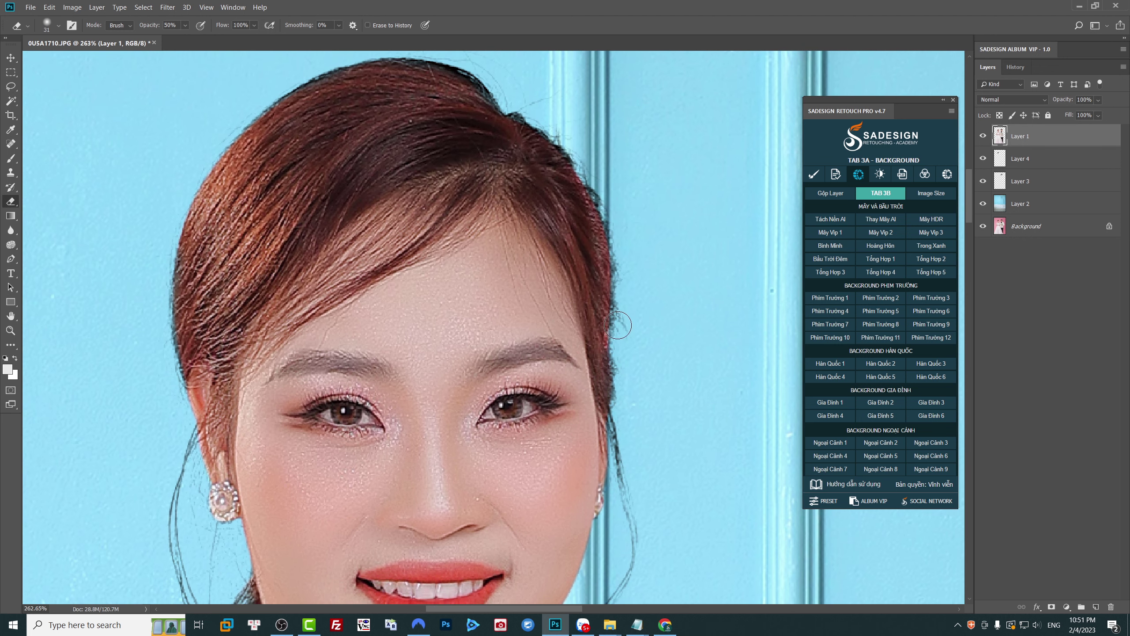
{"action": "mouse_move", "coordinate": [573, 156]}
{"action": "left_mouse_down"}
{"action": "mouse_move", "coordinate": [618, 245]}
{"action": "mouse_move", "coordinate": [624, 369]}
{"action": "left_mouse_up"}
Step: Zoom in on the groom's head, then return to the fit-to-screen view
{"action": "key", "text": "ctrl+0"}
{"action": "key", "text": "v"}
{"action": "left_click", "coordinate": [576, 136], "text": "ctrl"}
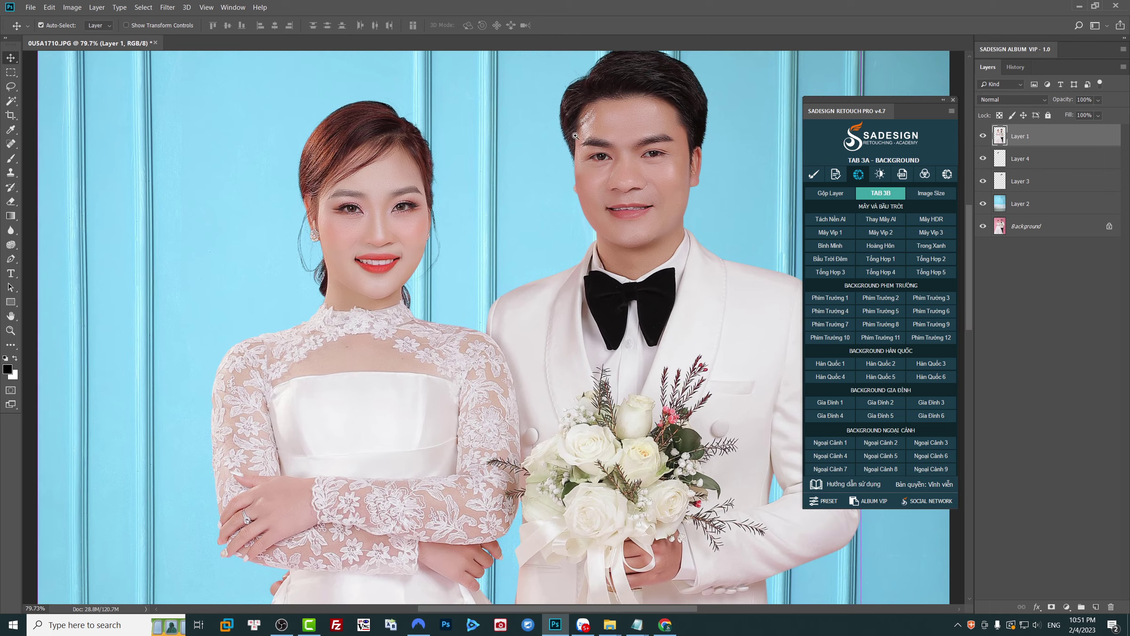
{"action": "key", "text": "ctrl+minus"}
{"action": "key", "text": "ctrl+0"}
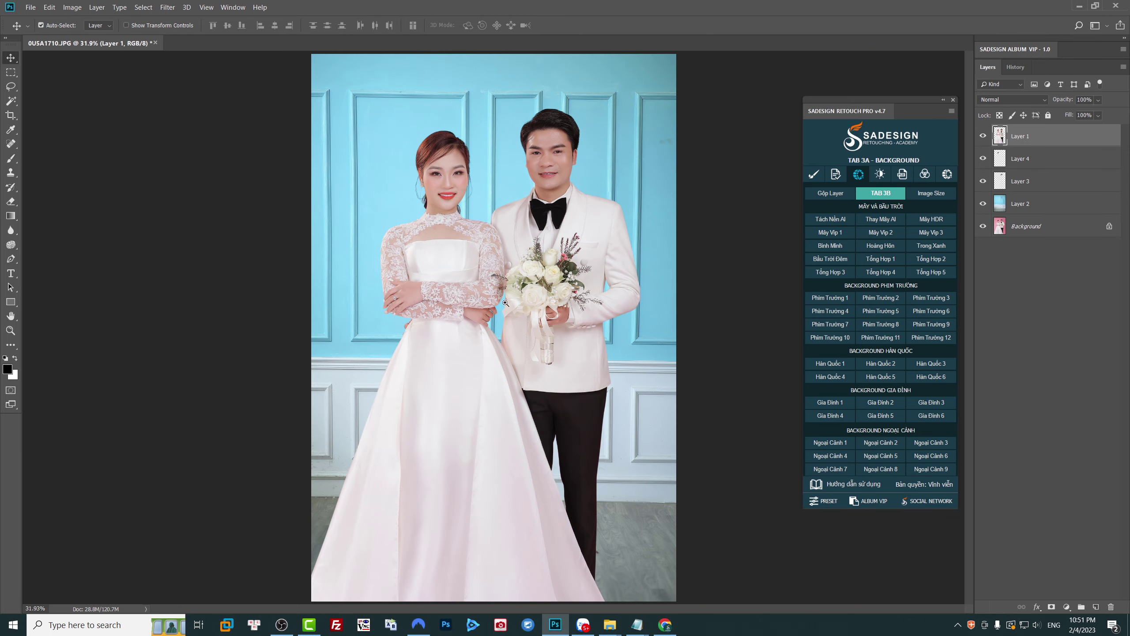
{"action": "key", "text": "ctrl"}
Step: Save the photo as 0U5A1710.psd in PSD format with maximum compatibility
{"action": "left_click", "coordinate": [31, 7]}
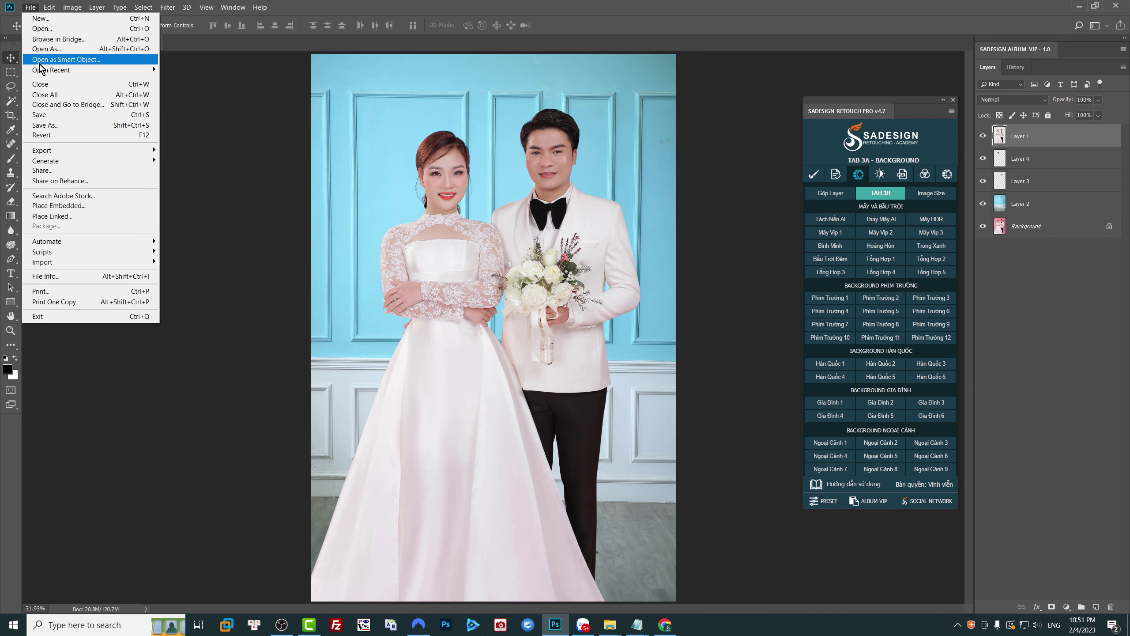
{"action": "left_click", "coordinate": [48, 115]}
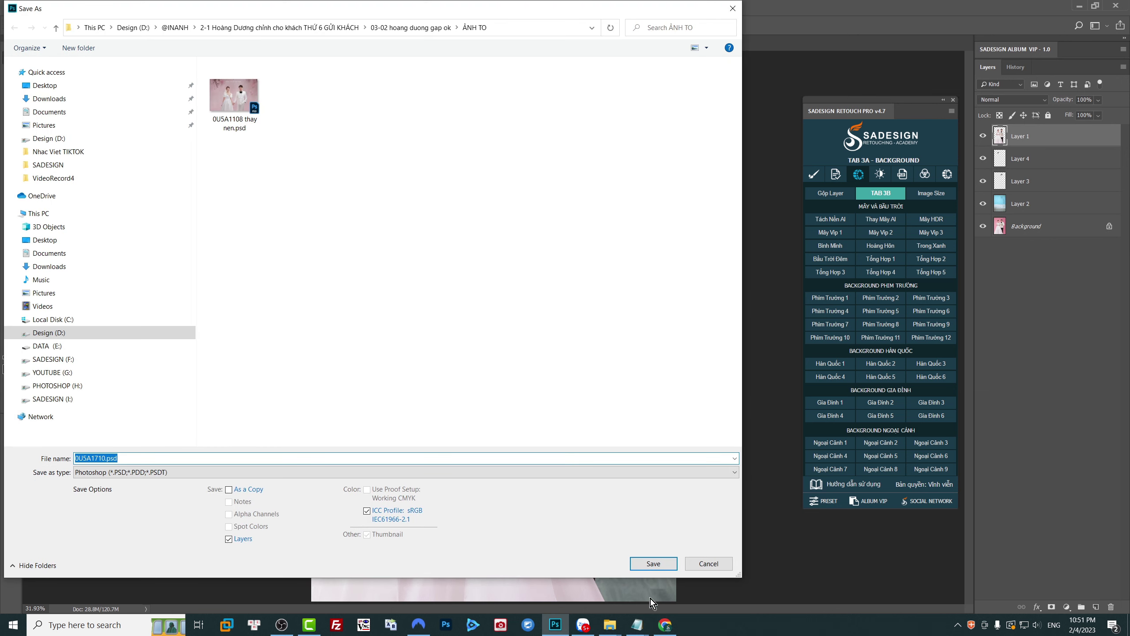
{"action": "left_click", "coordinate": [153, 472]}
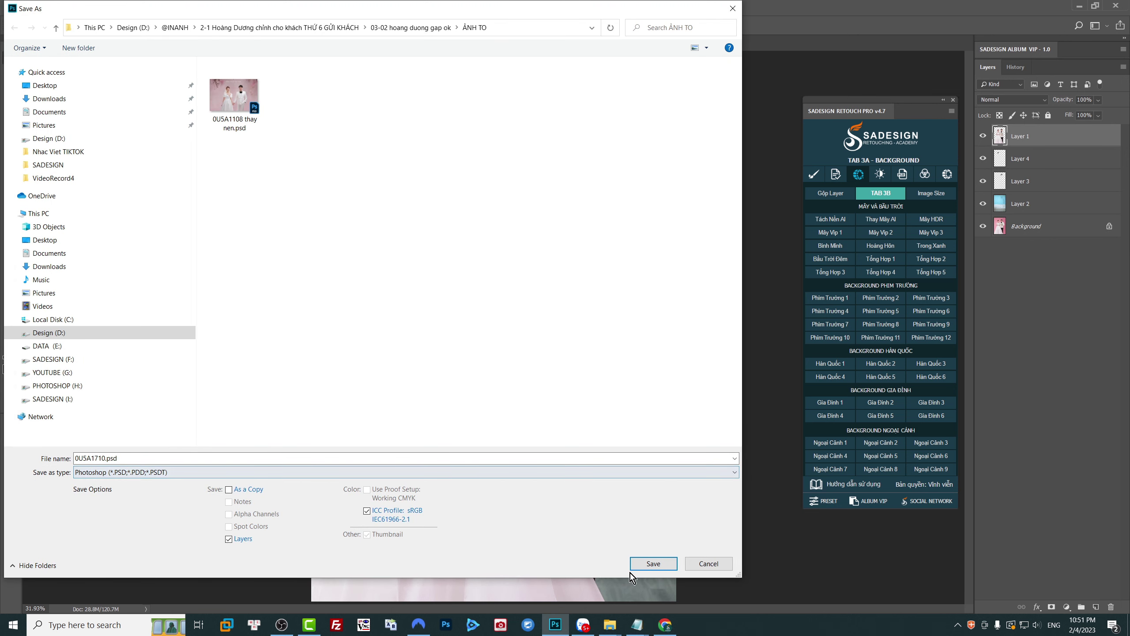
{"action": "left_click", "coordinate": [651, 566]}
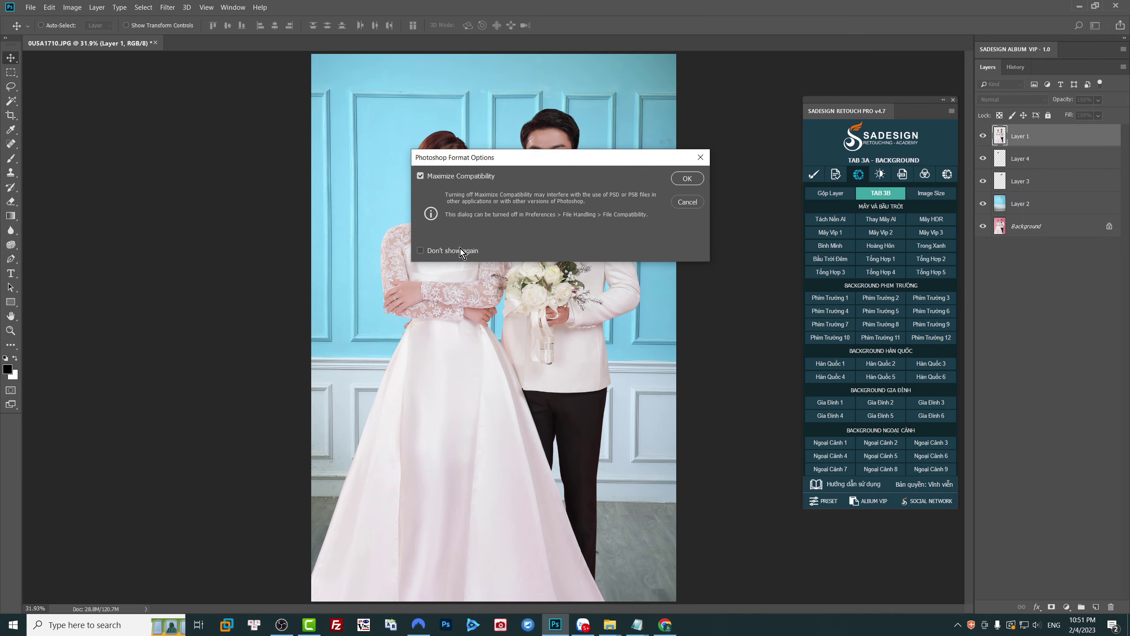
{"action": "left_click", "coordinate": [688, 178]}
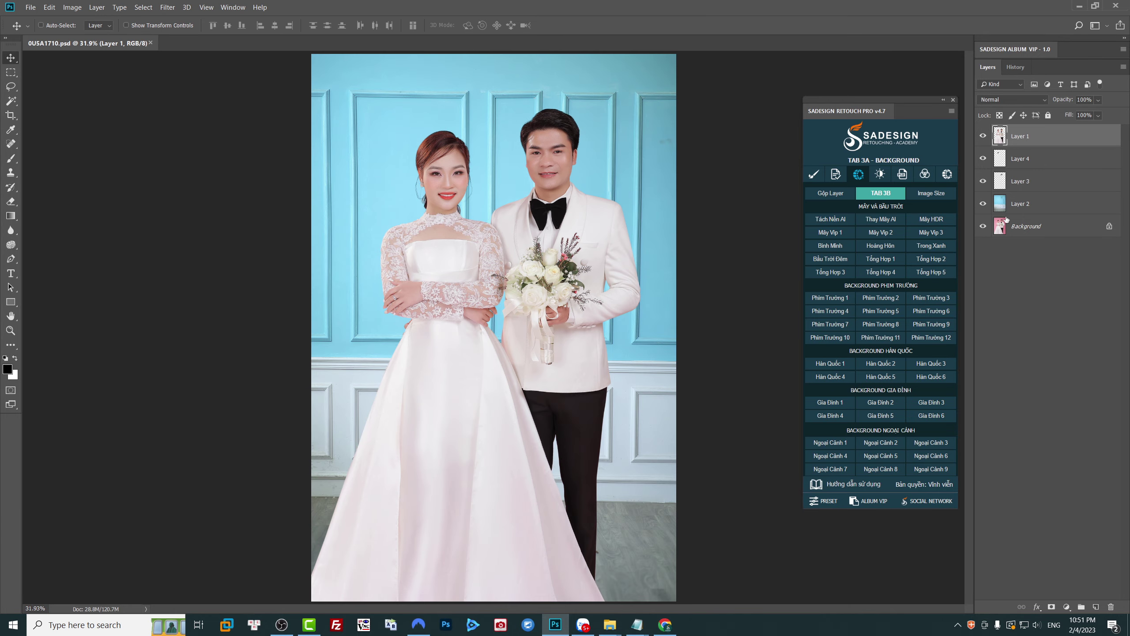
{"action": "left_click", "coordinate": [1022, 204]}
Step: Insert the white doorway studio background from the Hàn Quốc 1 gallery, scaled to fit the canvas
{"action": "left_click", "coordinate": [984, 204]}
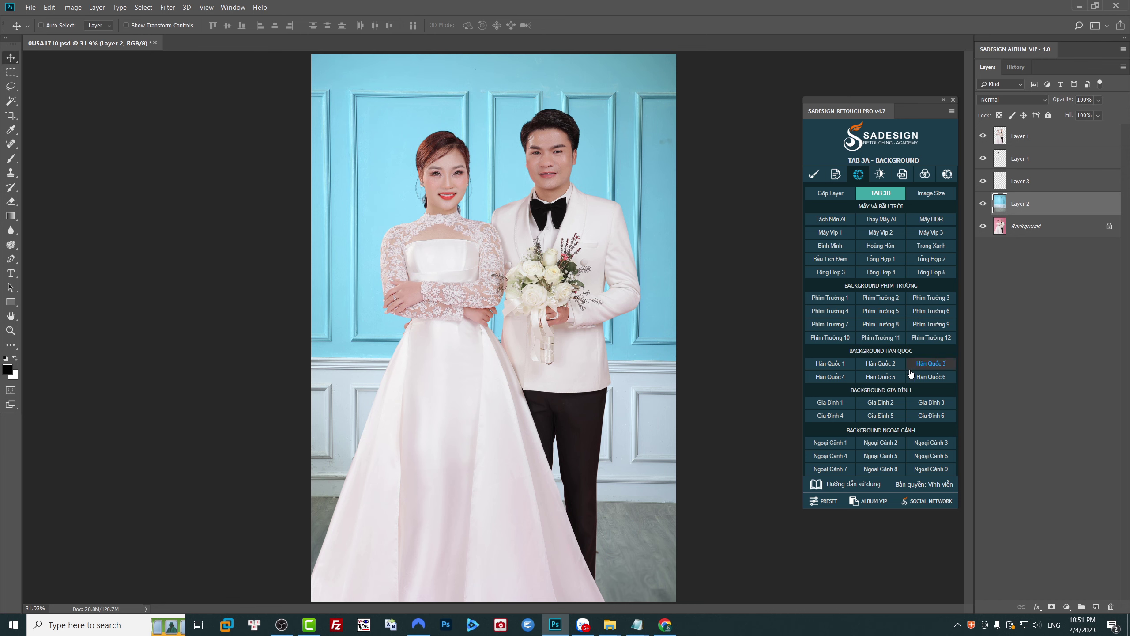
{"action": "left_click", "coordinate": [881, 364]}
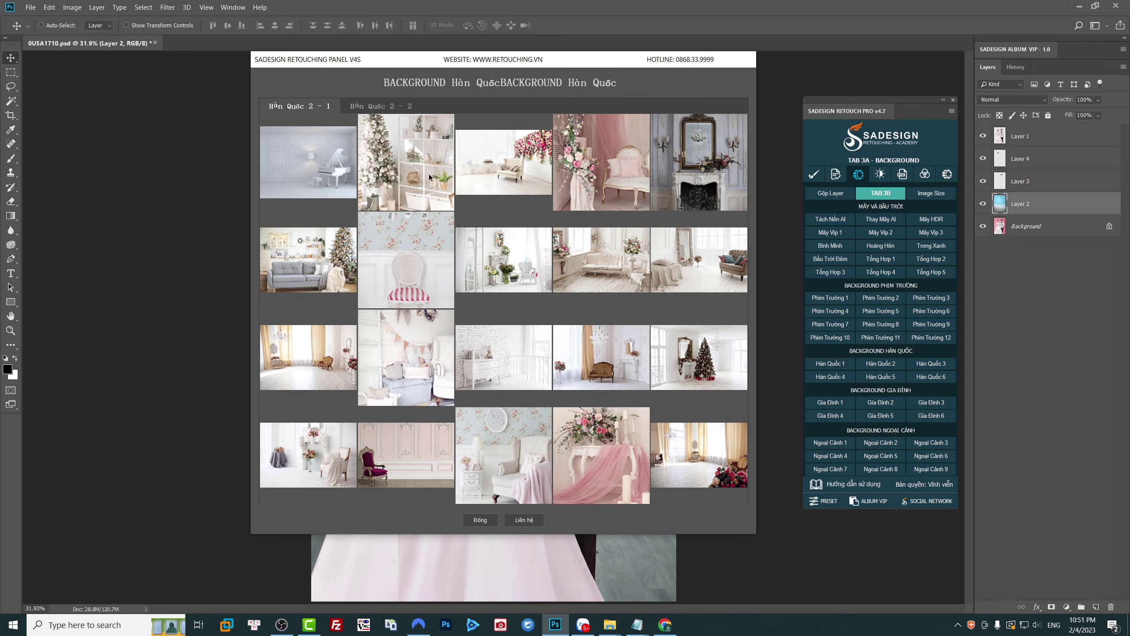
{"action": "left_click", "coordinate": [831, 363]}
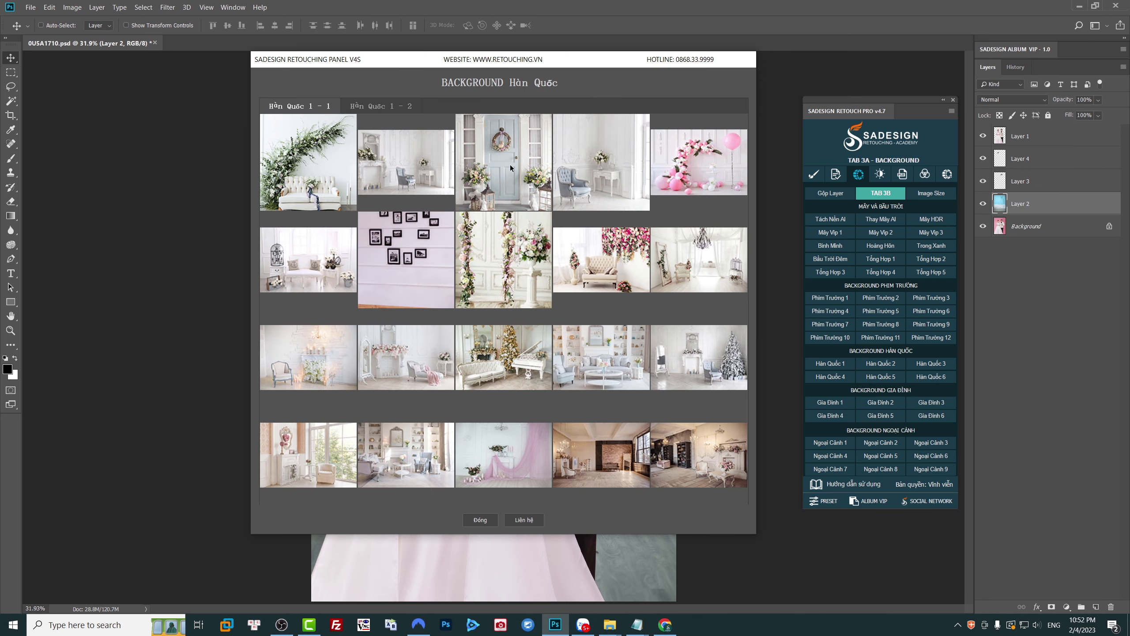
{"action": "left_click", "coordinate": [510, 164]}
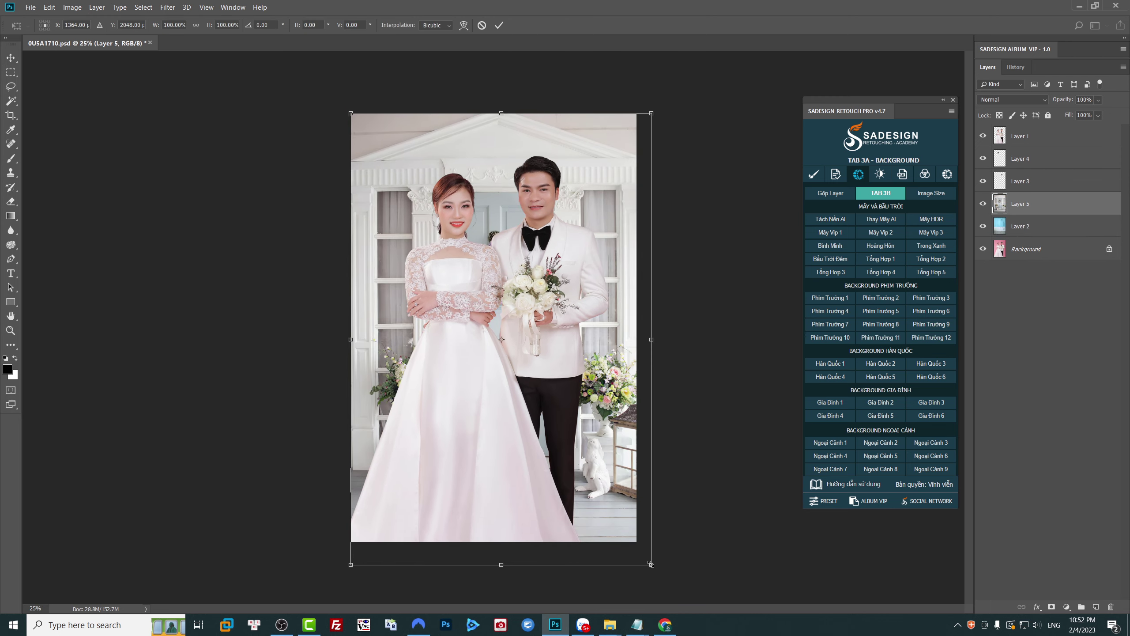
{"action": "left_click_drag", "start_coordinate": [652, 565], "coordinate": [637, 541]}
{"action": "key", "text": "Return"}
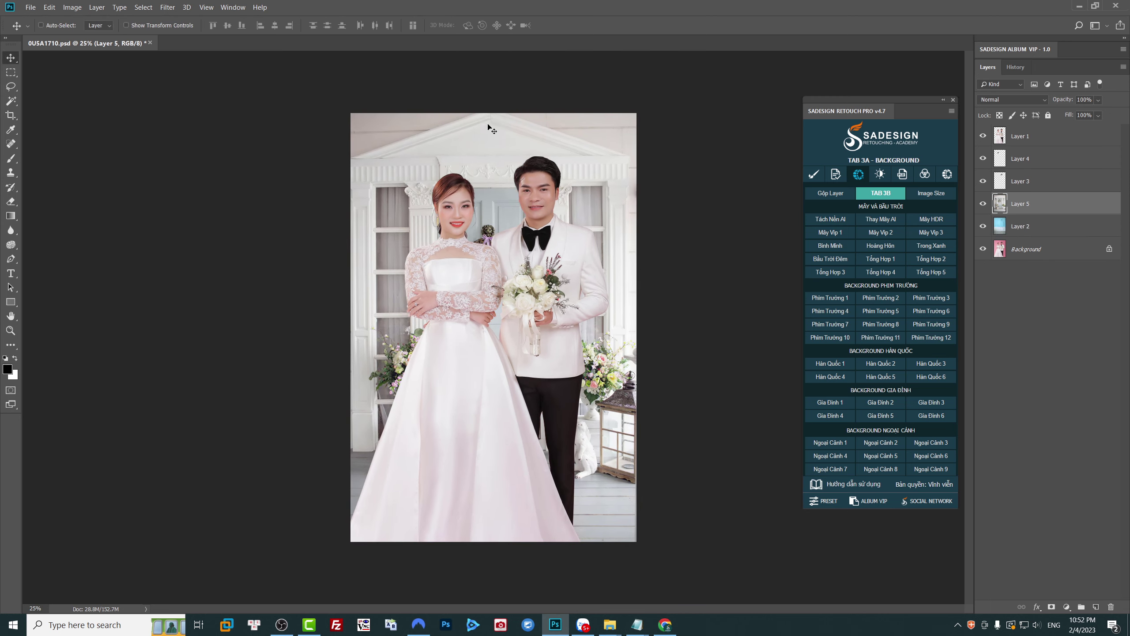
Step: Zoom in on the groom's face, then return to the full-photo view
{"action": "left_click_drag", "start_coordinate": [492, 129], "coordinate": [520, 287]}
{"action": "right_click", "coordinate": [520, 287]}
{"action": "left_click", "coordinate": [534, 293]}
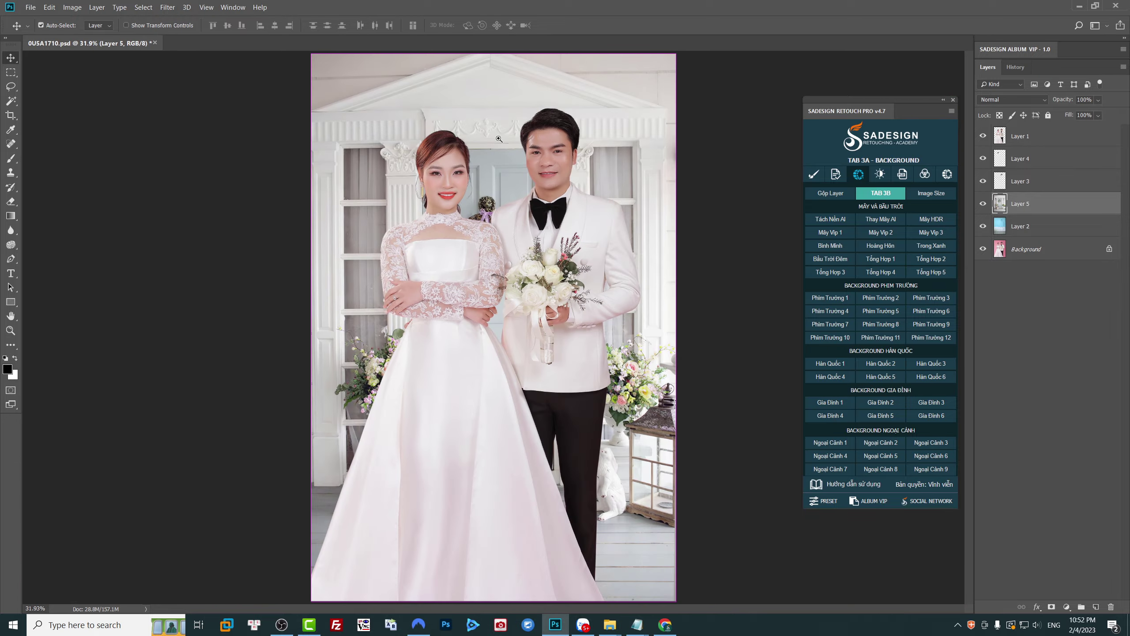
{"action": "left_click_drag", "start_coordinate": [499, 139], "coordinate": [534, 143]}
{"action": "key", "text": "ctrl+0"}
{"action": "left_click_drag", "start_coordinate": [455, 161], "coordinate": [463, 161]}
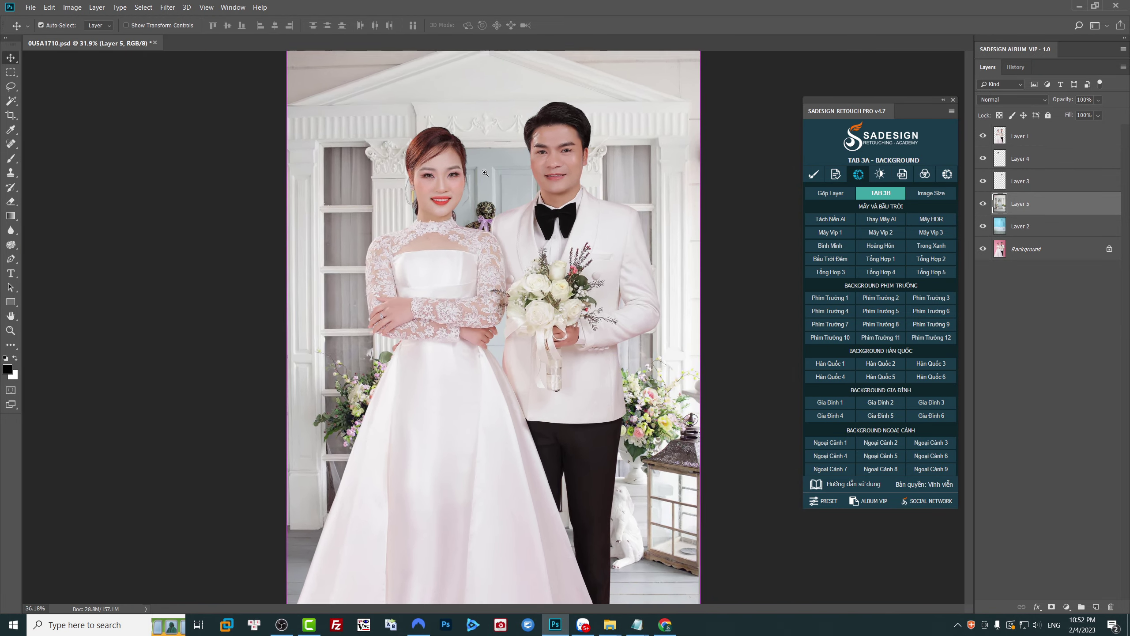
Step: Try the blue-chair studio background from Hàn Quốc 1, then delete it
{"action": "left_click", "coordinate": [817, 401]}
{"action": "key", "text": "Escape"}
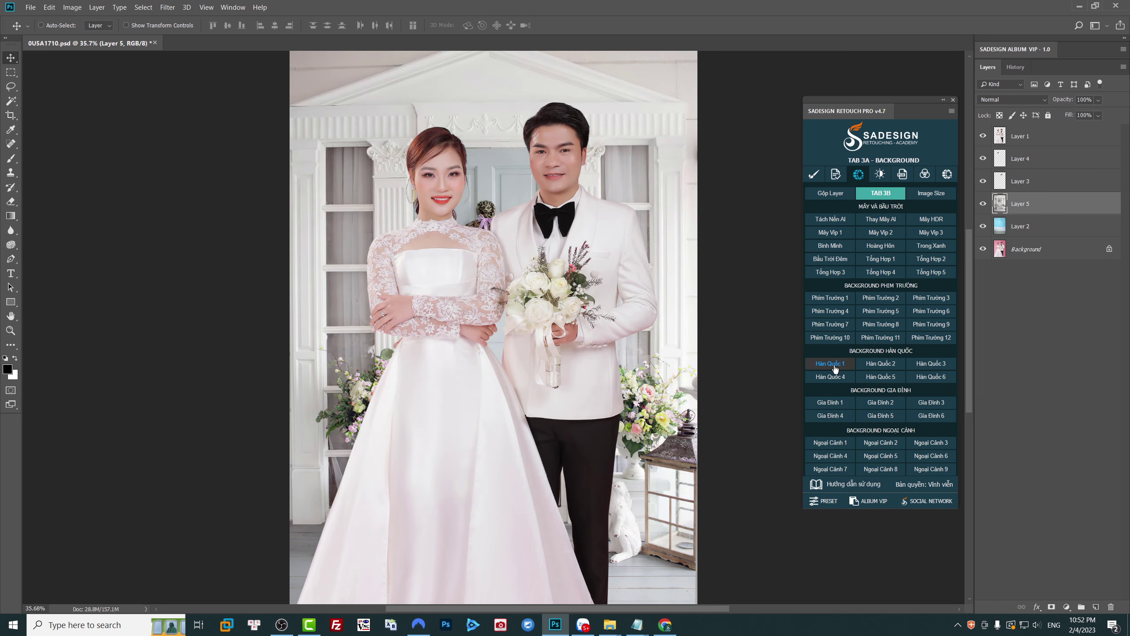
{"action": "left_click", "coordinate": [832, 365]}
{"action": "left_click", "coordinate": [591, 176]}
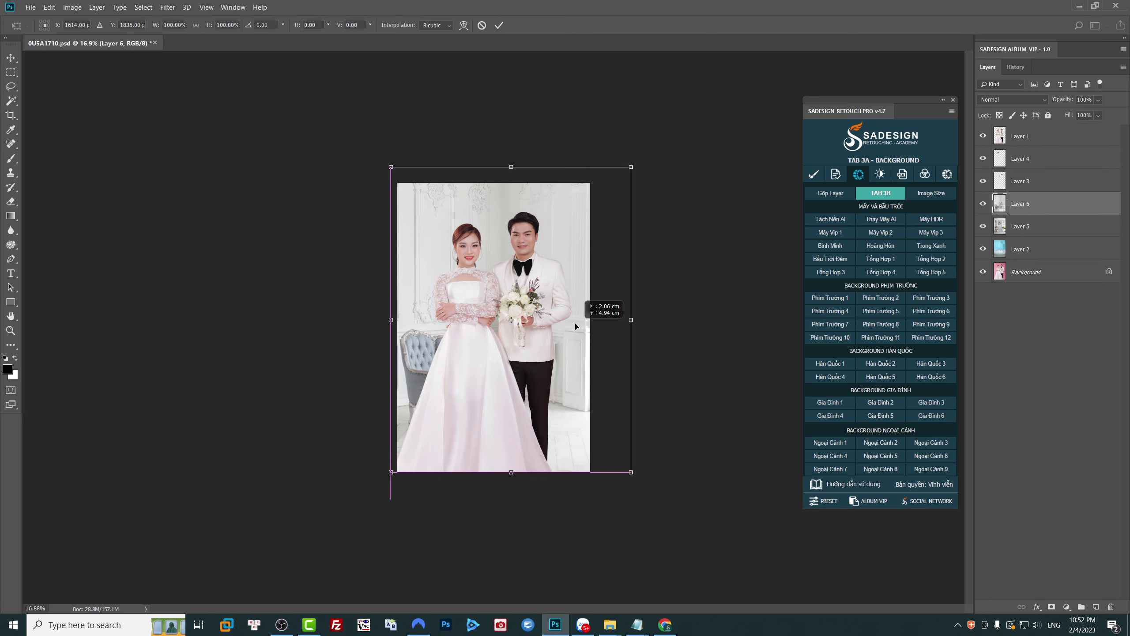
{"action": "left_click_drag", "start_coordinate": [560, 335], "coordinate": [559, 335]}
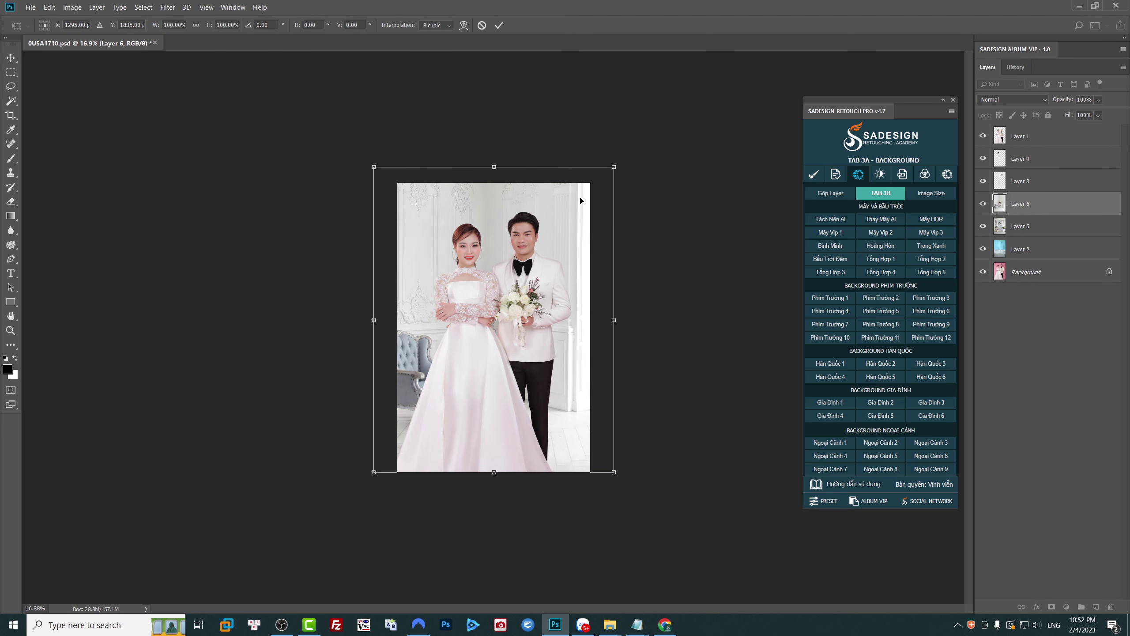
{"action": "left_click_drag", "start_coordinate": [614, 166], "coordinate": [590, 181]}
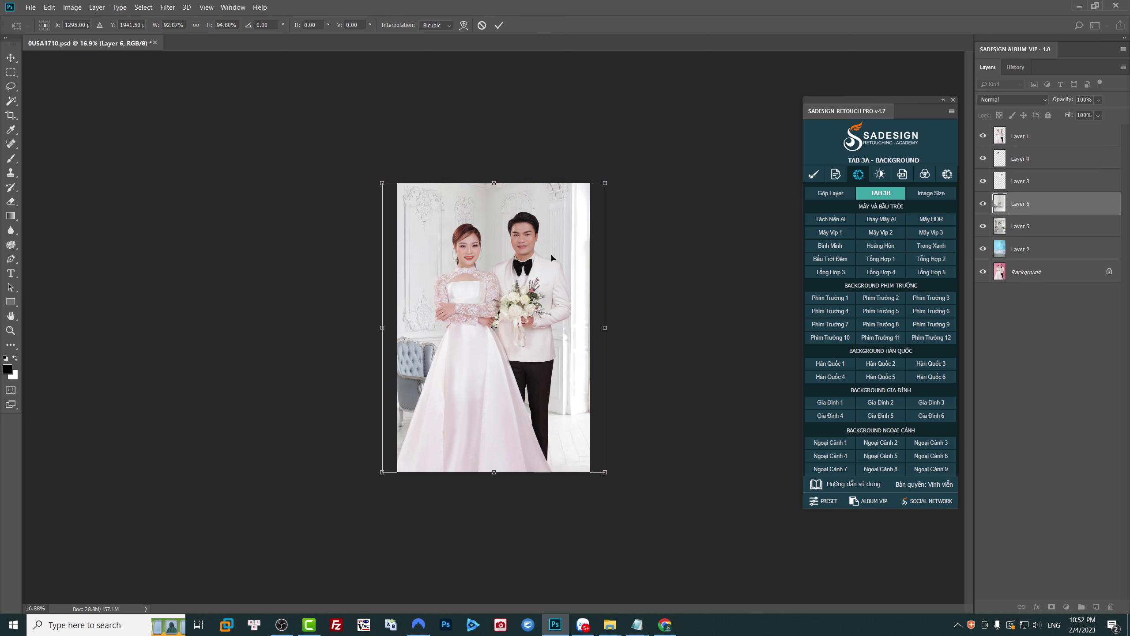
{"action": "key", "text": "Return"}
{"action": "key", "text": "Delete"}
Step: Browse the Hàn Quốc 2 and 3 galleries, then close without adding a background
{"action": "left_click", "coordinate": [881, 363]}
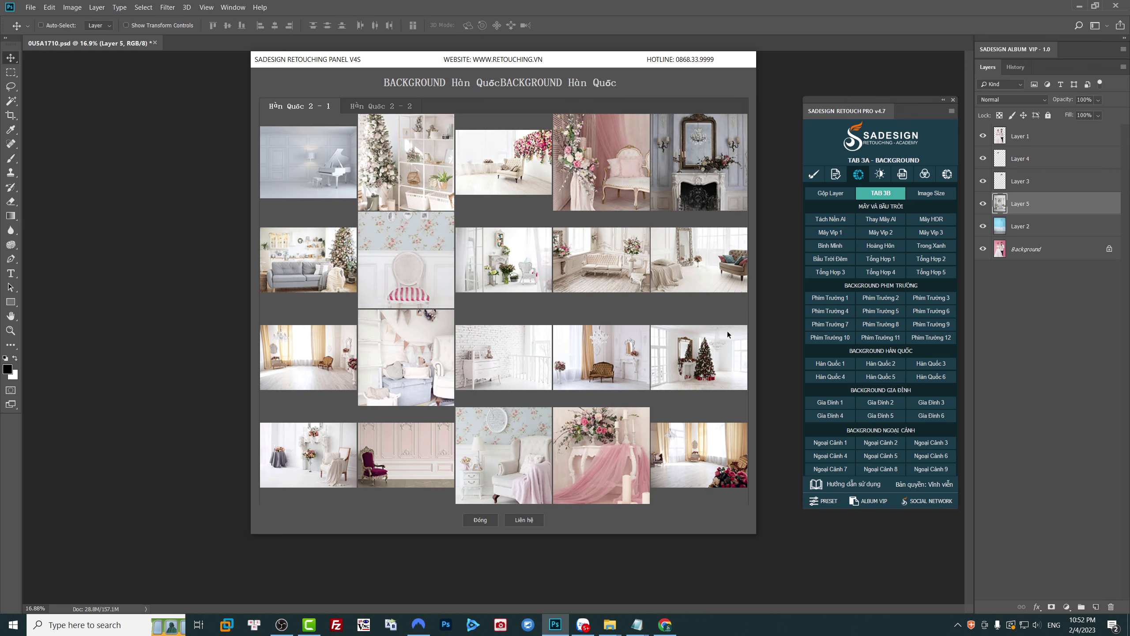
{"action": "left_click", "coordinate": [932, 364]}
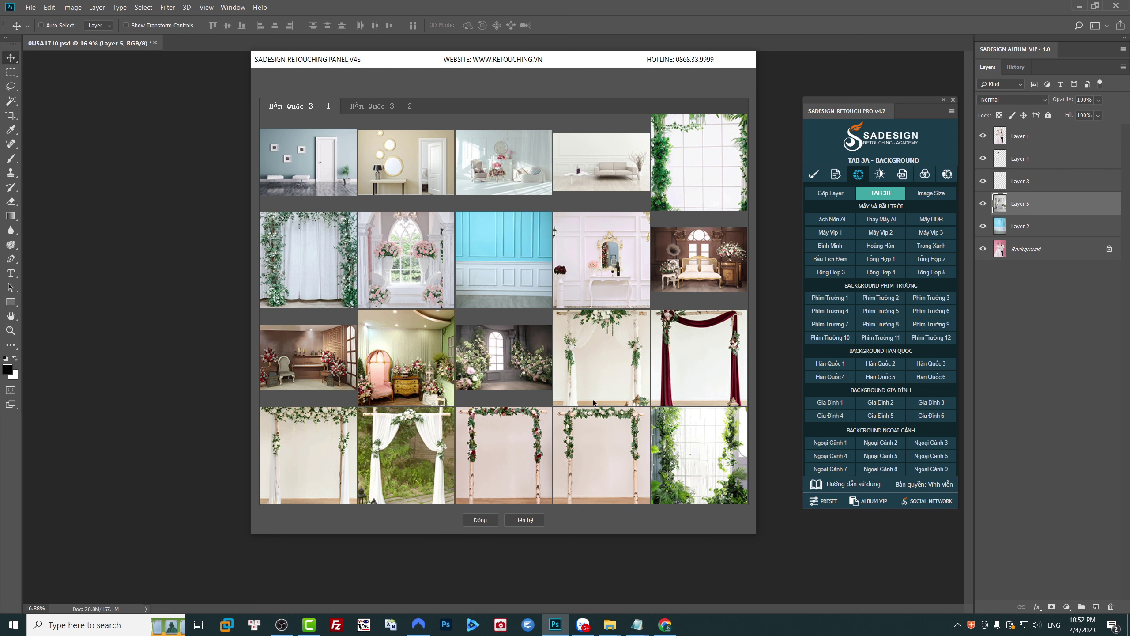
{"action": "left_click", "coordinate": [604, 365]}
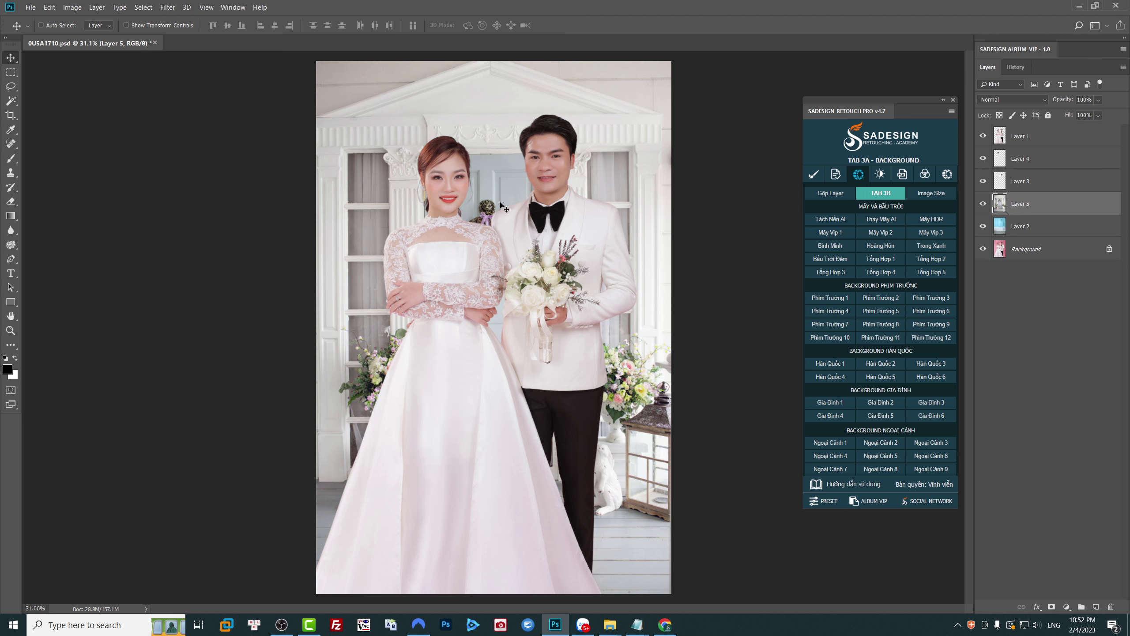
{"action": "right_click", "coordinate": [456, 369]}
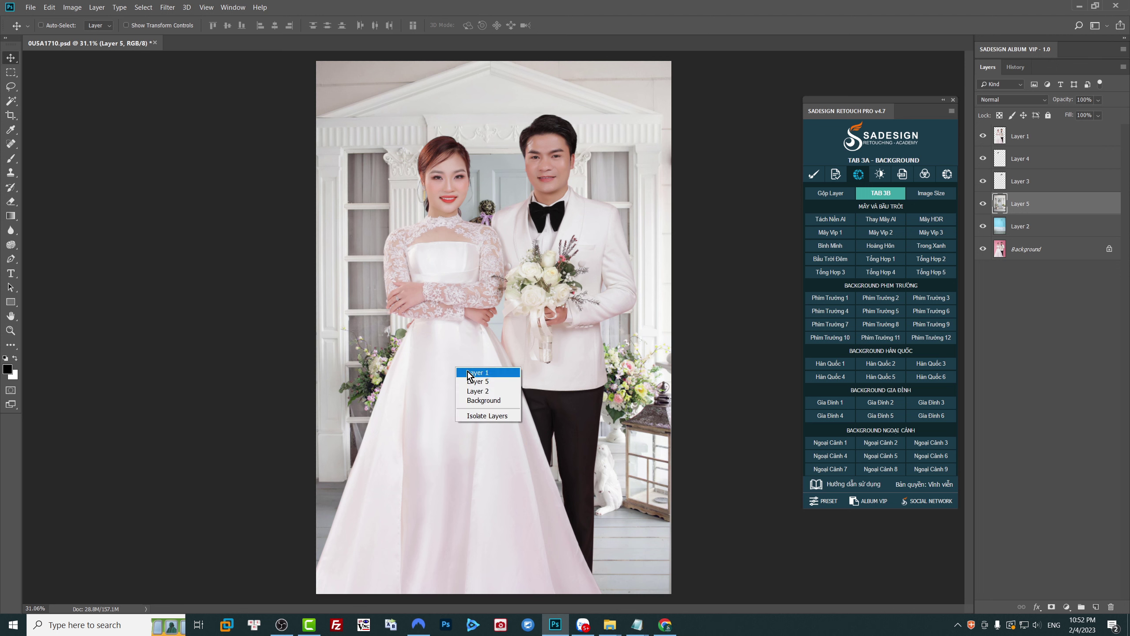
{"action": "left_click", "coordinate": [474, 373]}
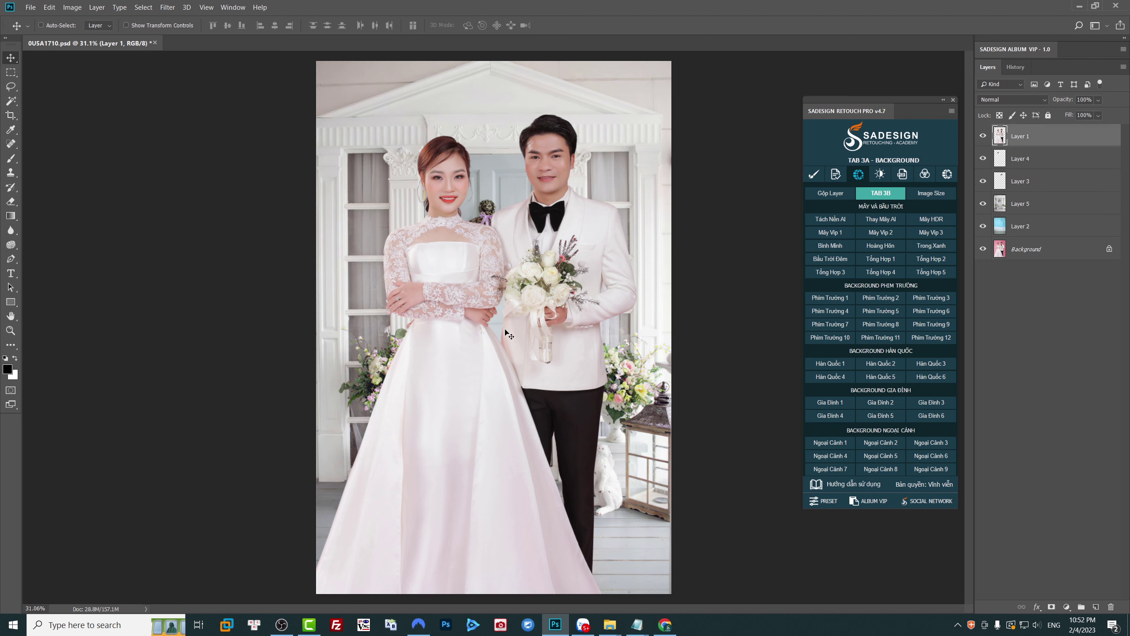